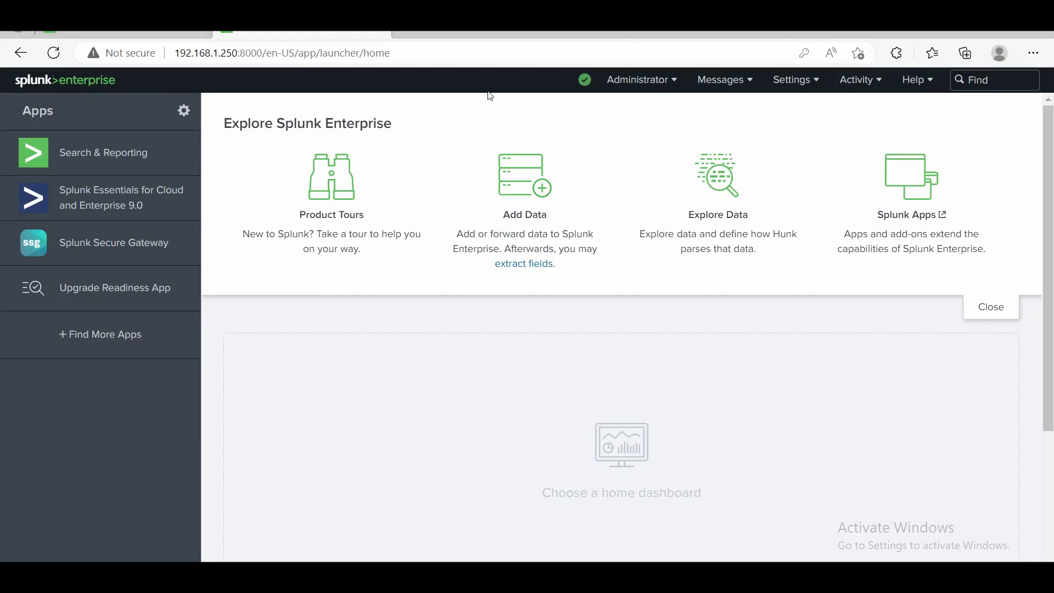
Choose LDAP under Settings > Authentication Methods and open the LDAP strategies page.
click(803, 81)
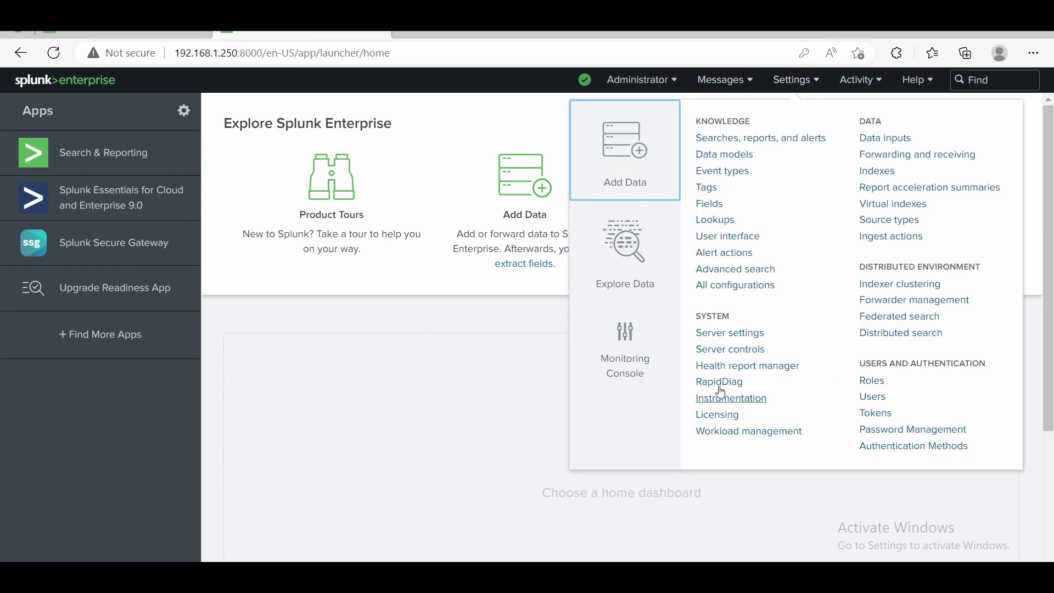
click(891, 448)
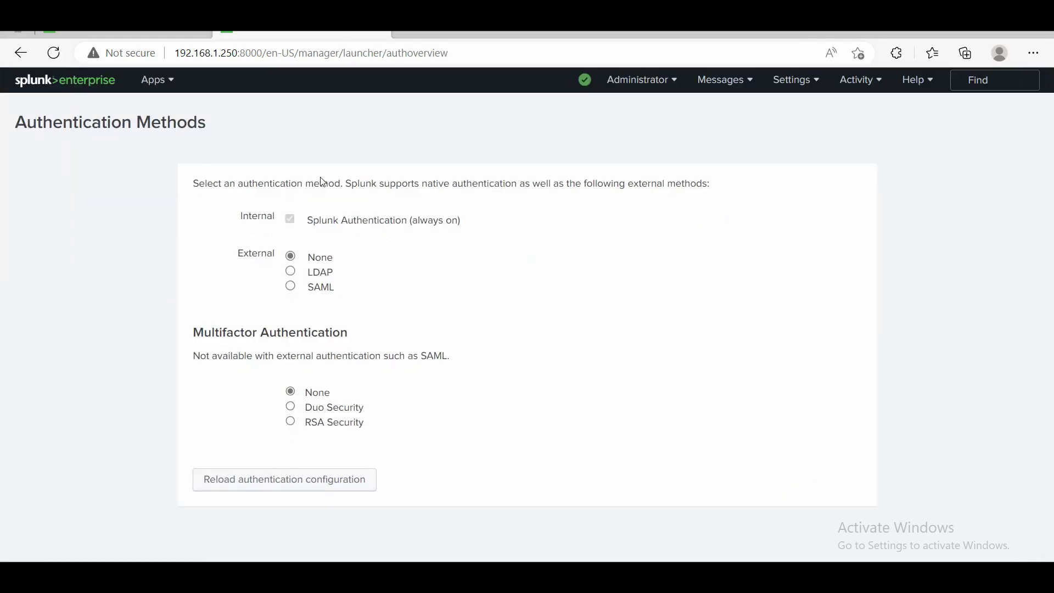
click(291, 271)
click(325, 310)
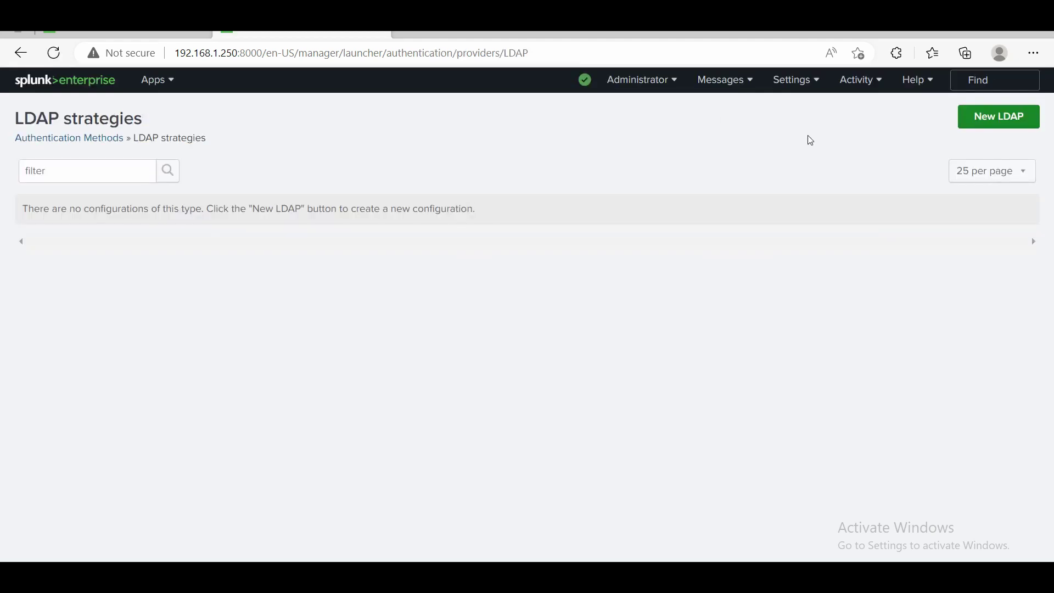
Start a new LDAP strategy named 'local' with host 192.168.1.10 and port 389.
click(1006, 122)
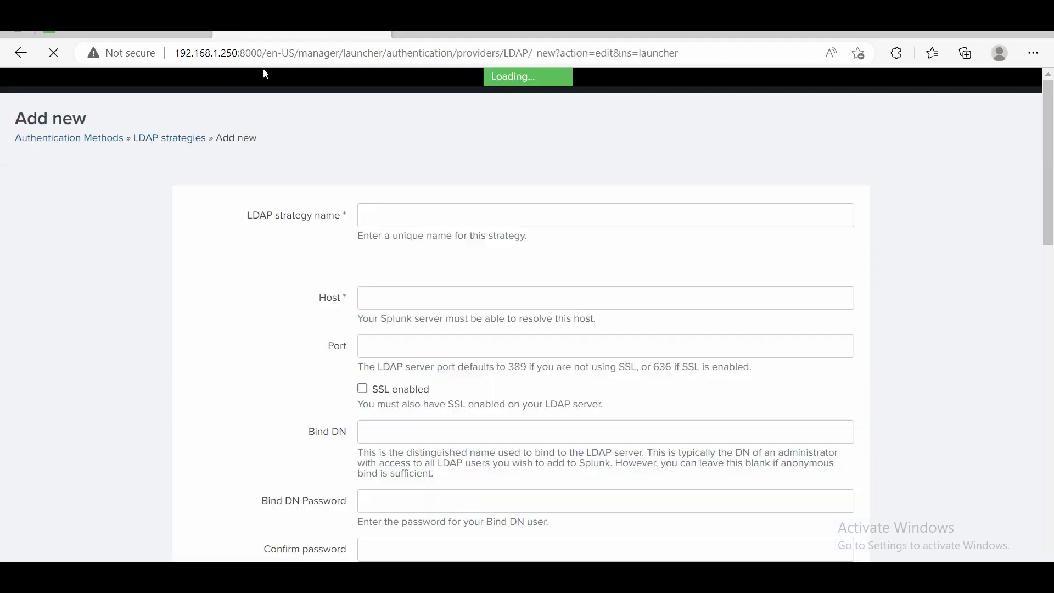
scroll(314, 415, down, 3)
scroll(314, 416, up, 3)
click(385, 224)
text(local)
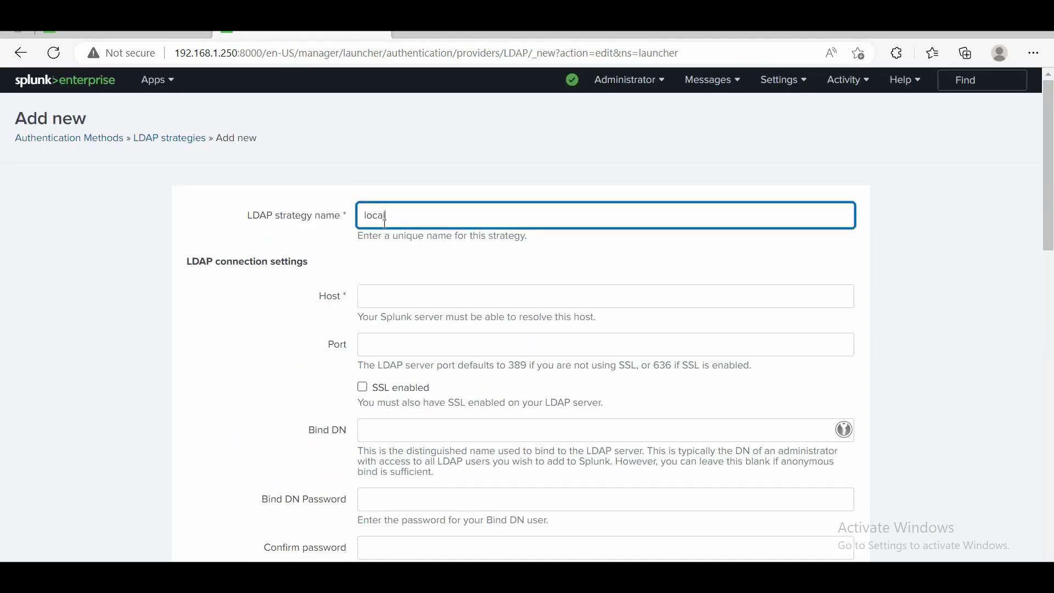
click(389, 297)
text(192)
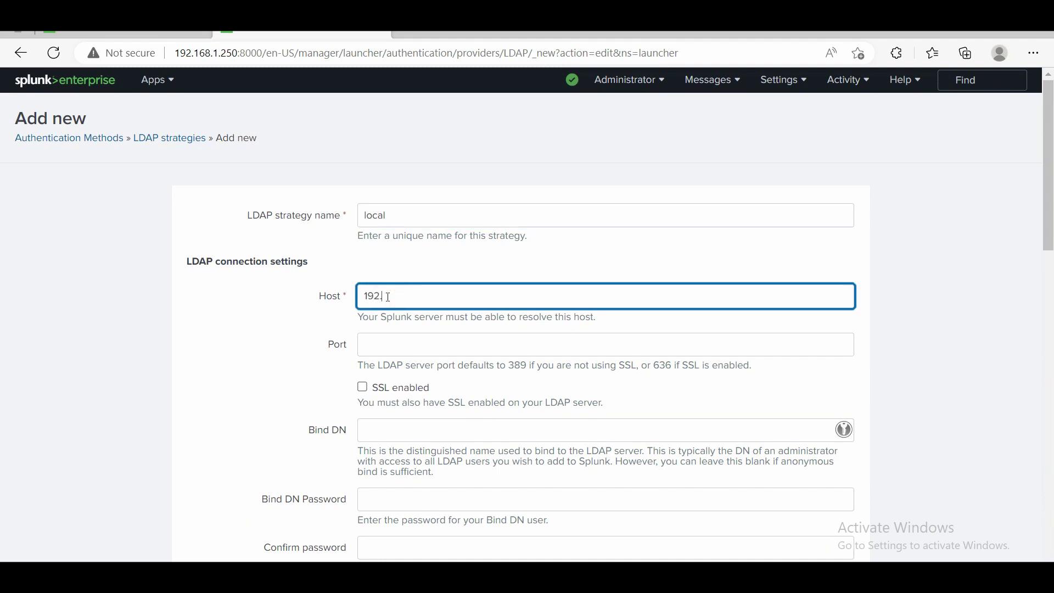
text(.168.1.10)
click(402, 334)
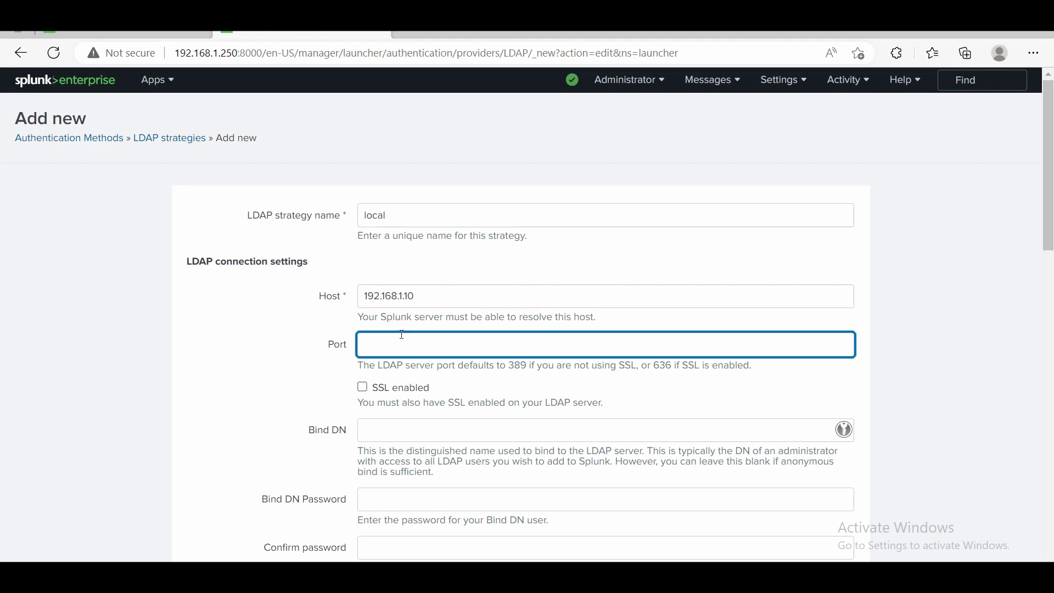
text(389)
Scroll down through the LDAP form's user settings to review them.
scroll(354, 398, down, 2)
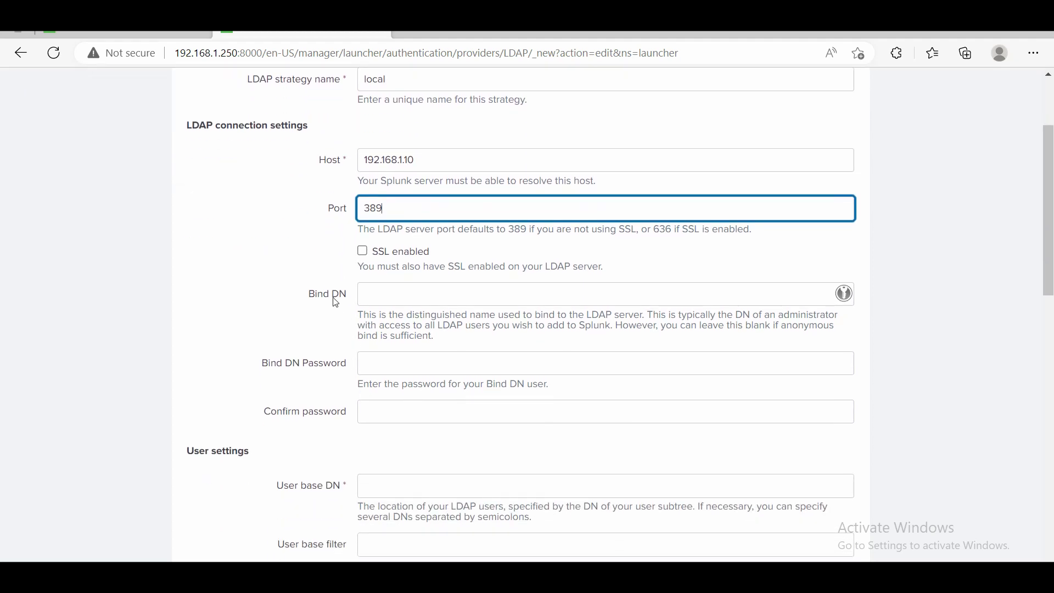
scroll(321, 333, down, 1)
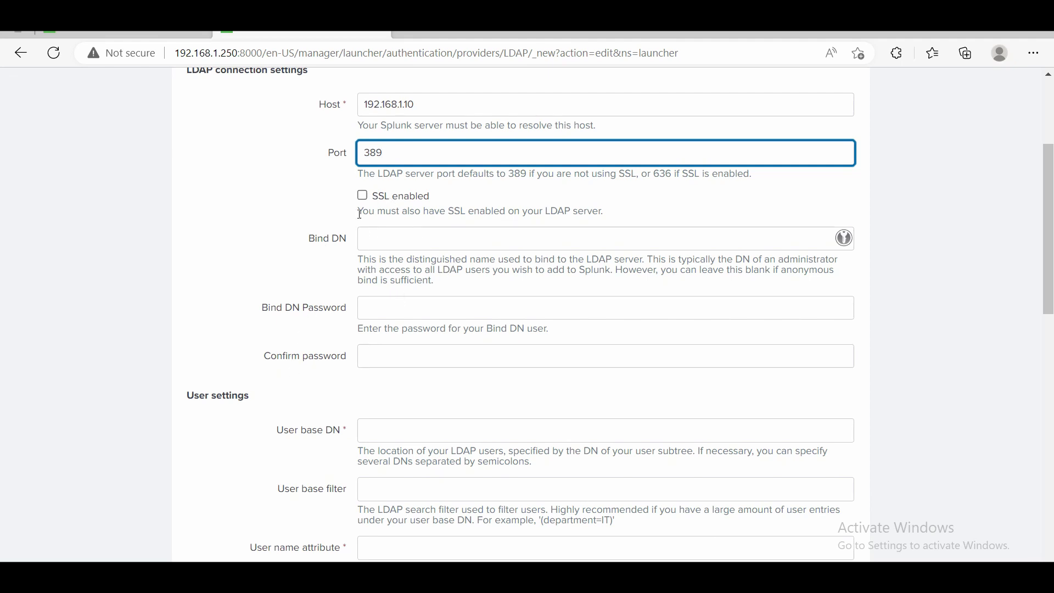
scroll(317, 406, down, 1)
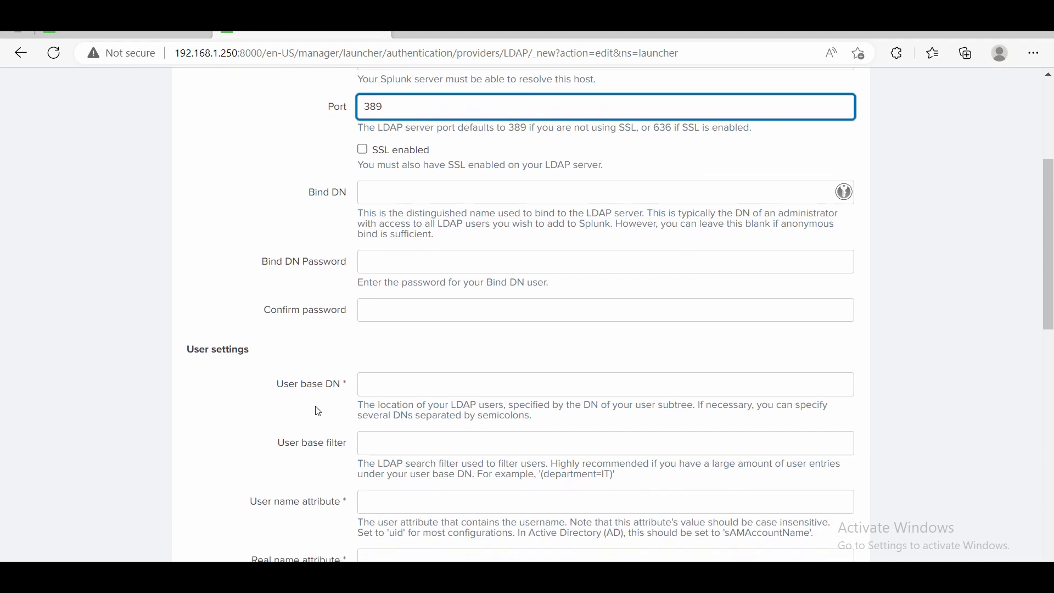
scroll(318, 410, down, 2)
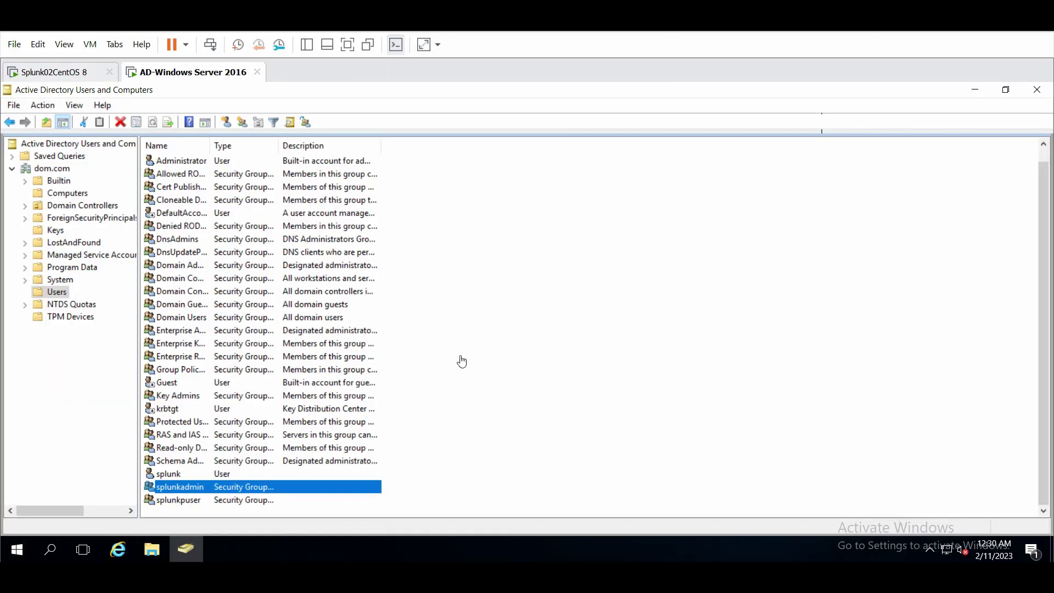
Point out the splunk user and the splunkadmin and splunkpuser groups, then bring up Users' New menu.
click(471, 409)
right_click(471, 409)
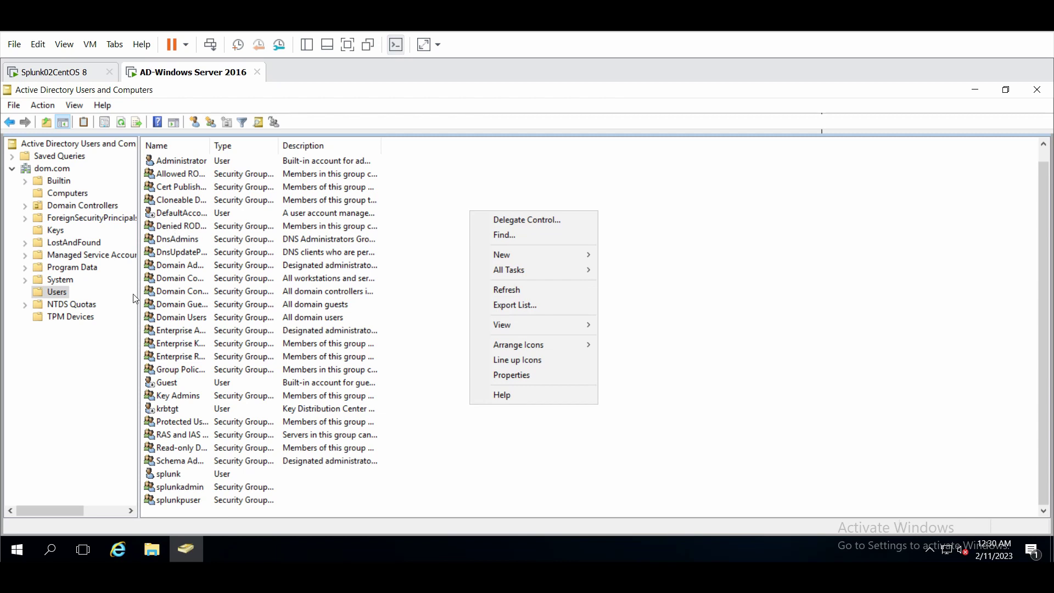
click(180, 477)
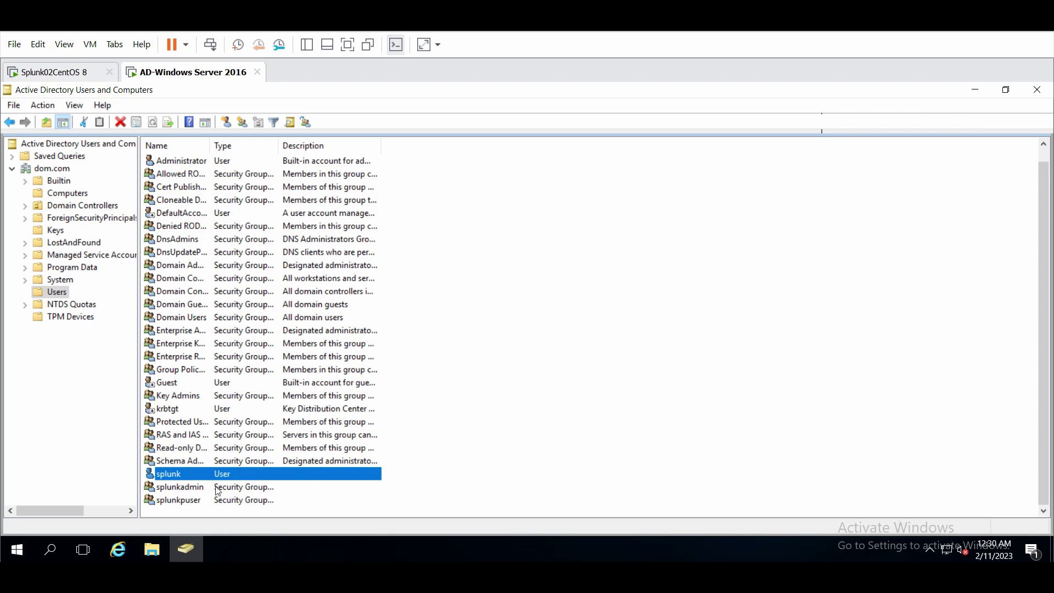
click(173, 486)
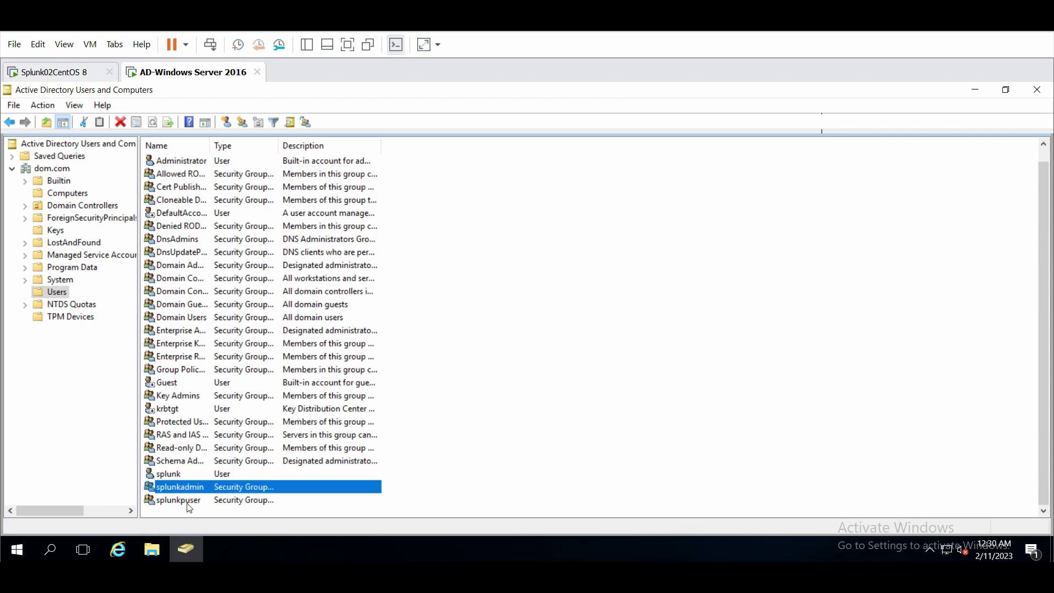
click(187, 501)
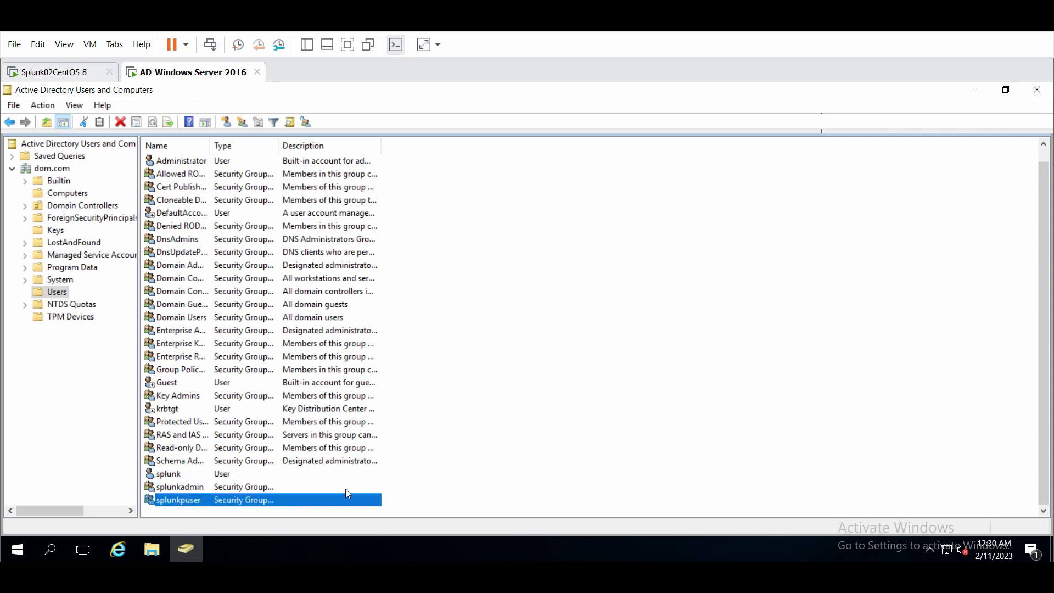
right_click(432, 470)
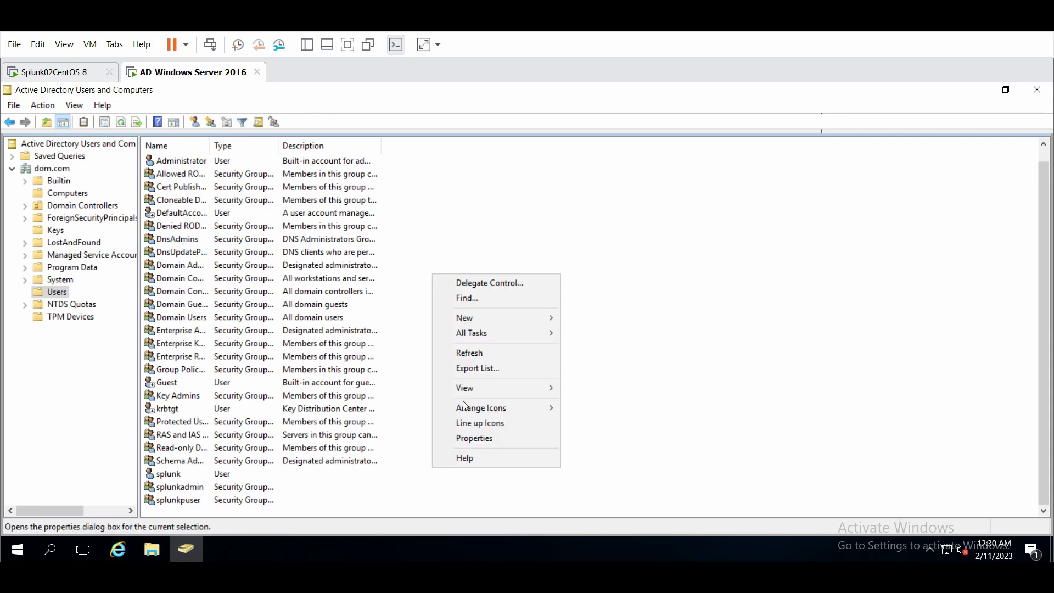
mouse_move(514, 318)
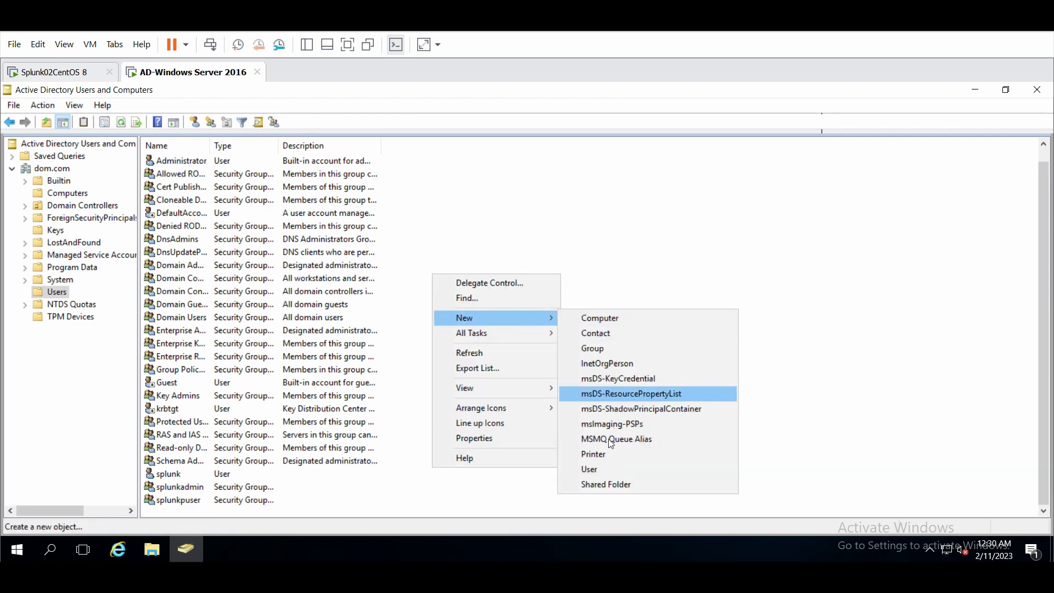
Create user splunkuser with a password, without requiring a password change at next logon.
click(604, 467)
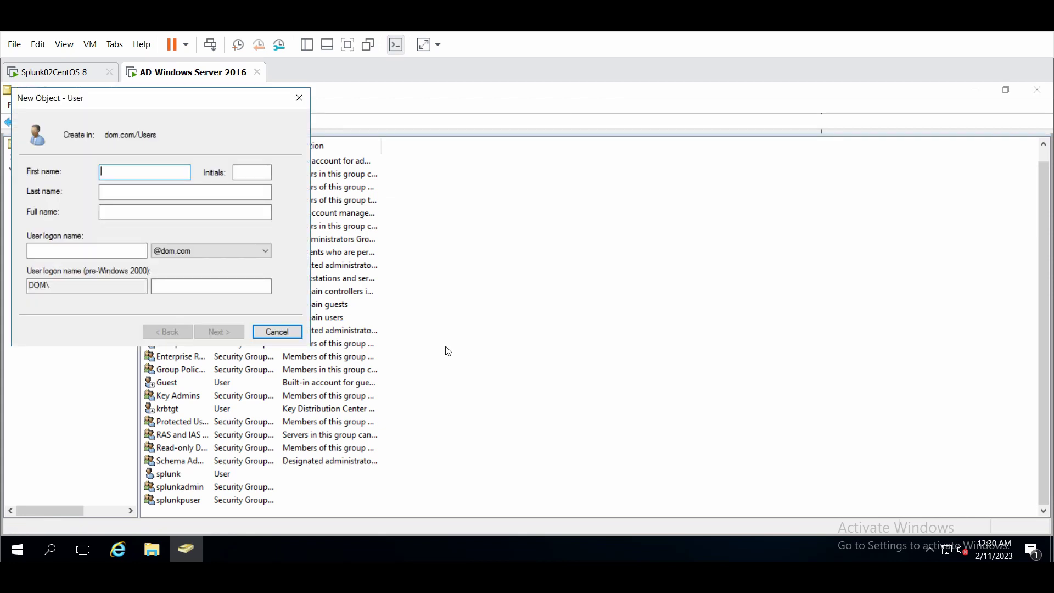
text(splunkuser)
click(91, 250)
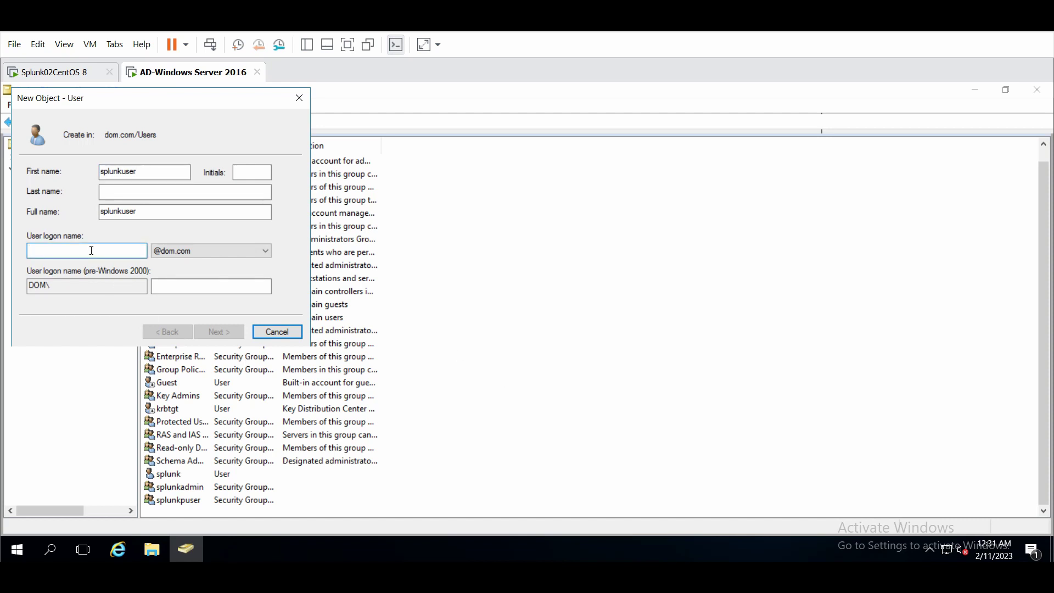
text(splunkuse)
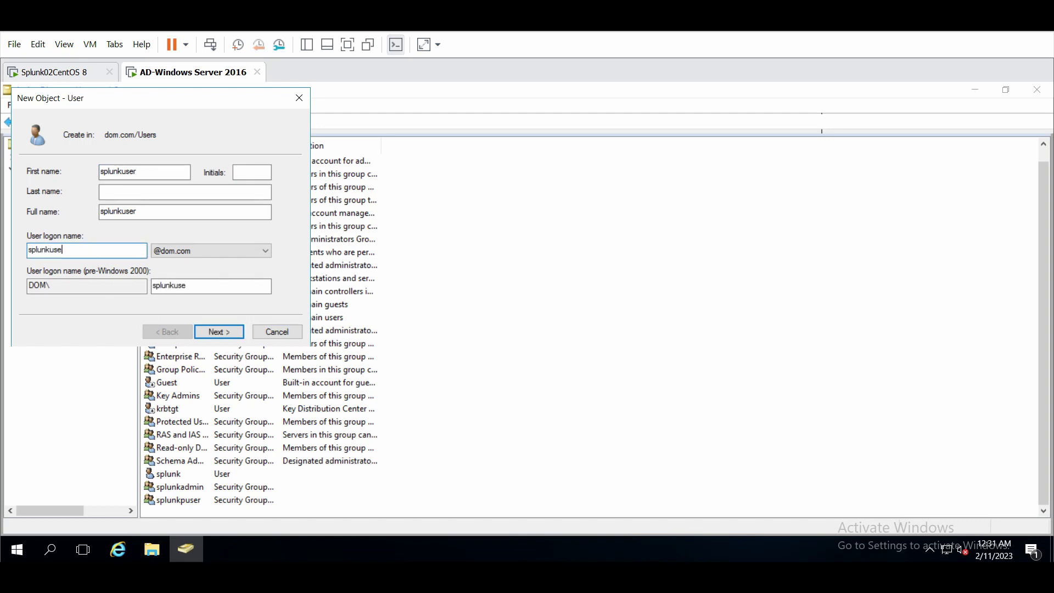
text(r)
click(214, 329)
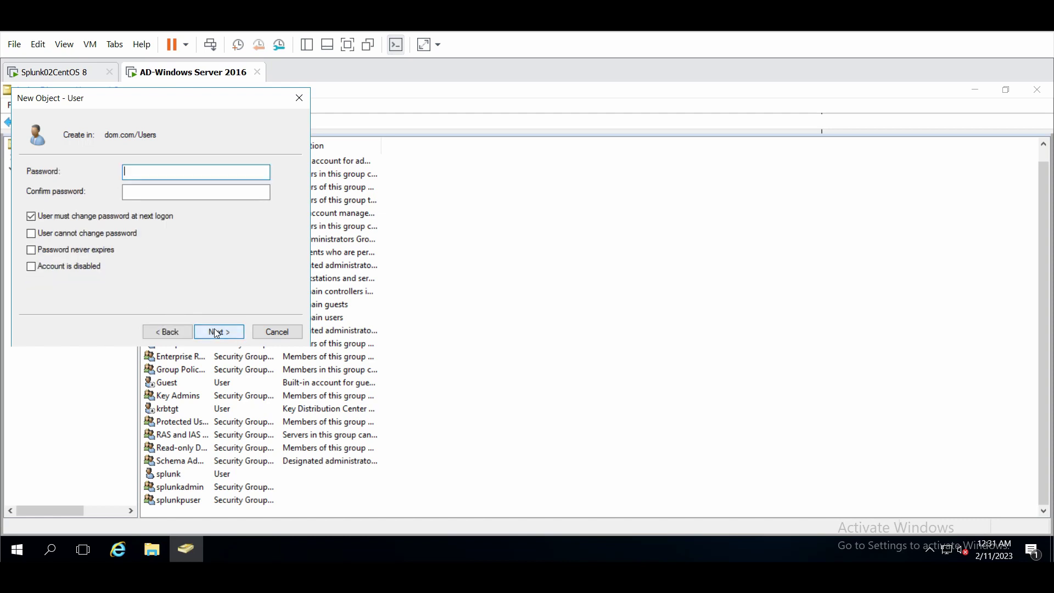
text(Password123)
key(Tab)
text(Password123)
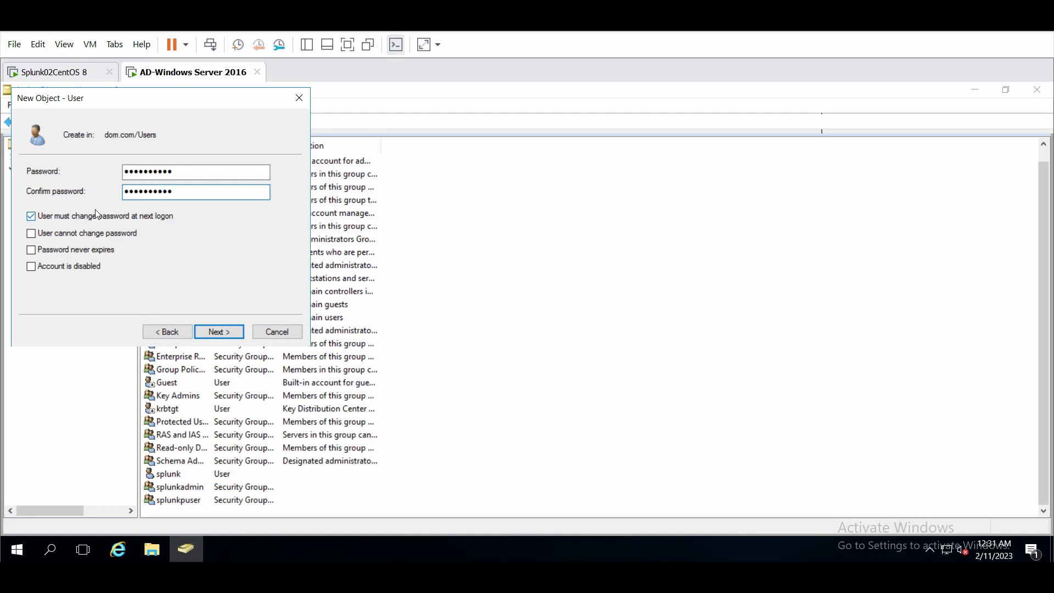
click(98, 218)
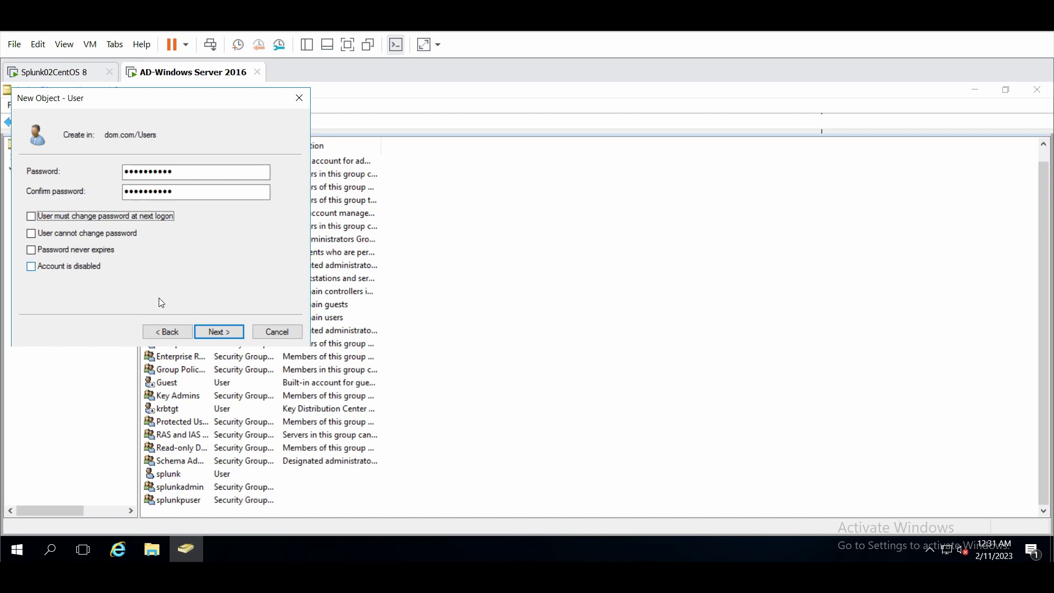
click(212, 333)
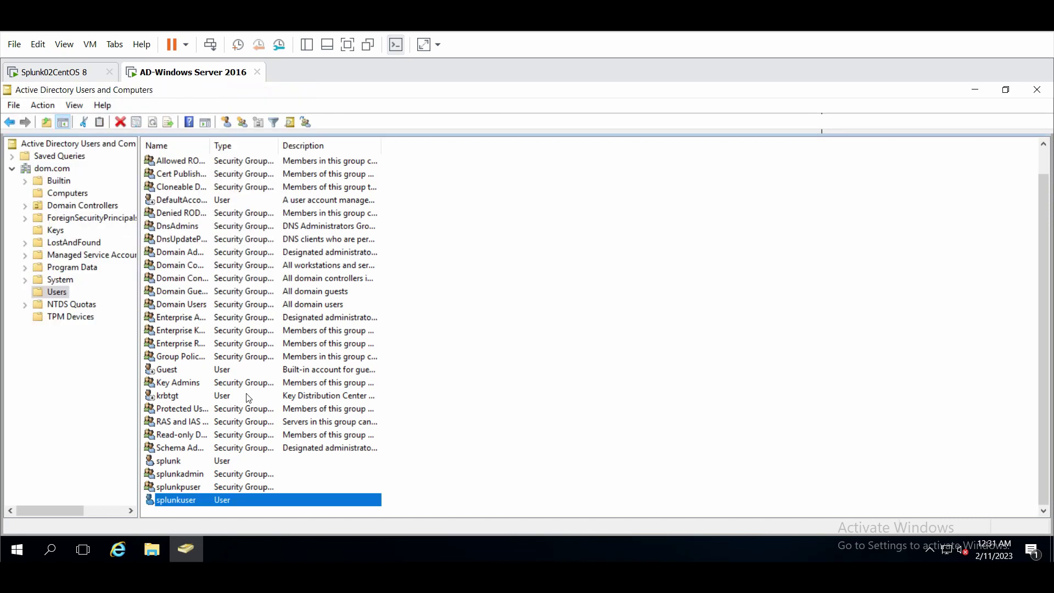
click(191, 476)
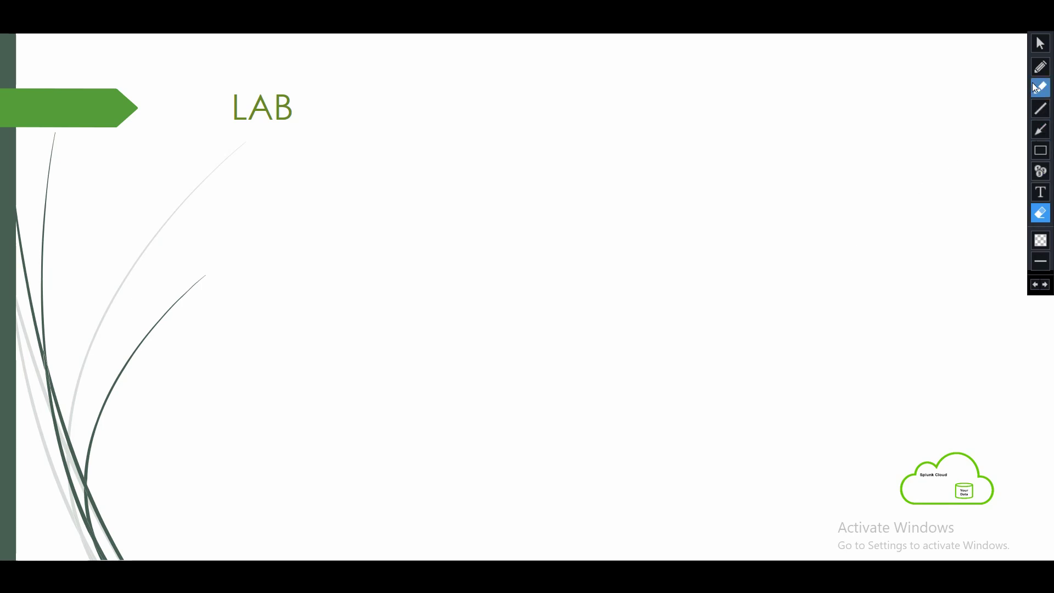
Handwrite 'AD', 'Users' and 'groups' in red ink on the LAB slide.
click(1040, 67)
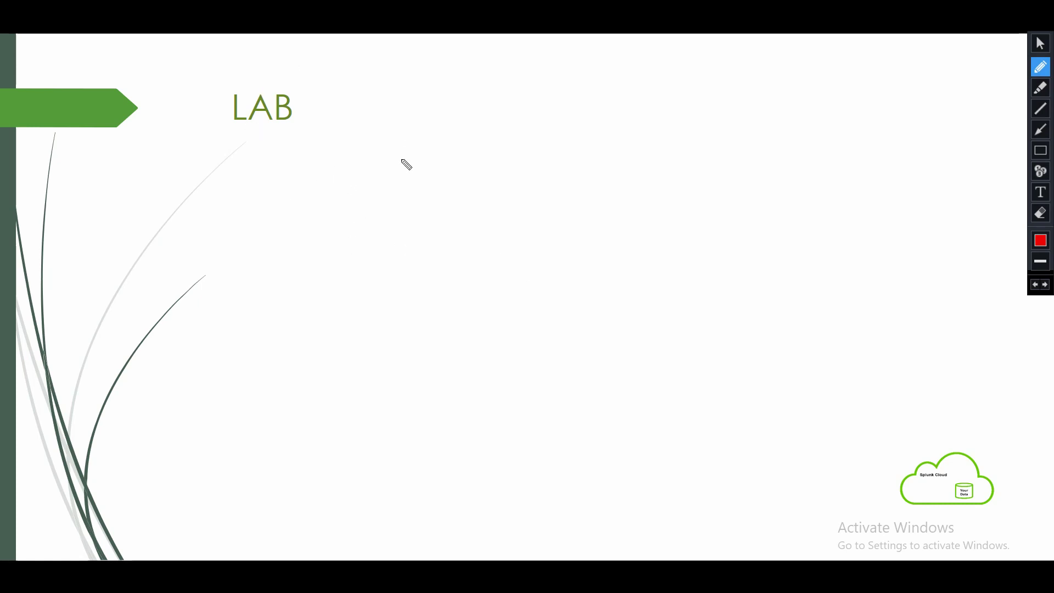
mouse_move(261, 206)
mouse_down()
mouse_move(268, 156)
mouse_move(294, 183)
mouse_up()
drag(259, 177, 306, 160)
mouse_move(300, 148)
mouse_down()
mouse_move(318, 165)
mouse_move(362, 145)
mouse_move(319, 182)
mouse_up()
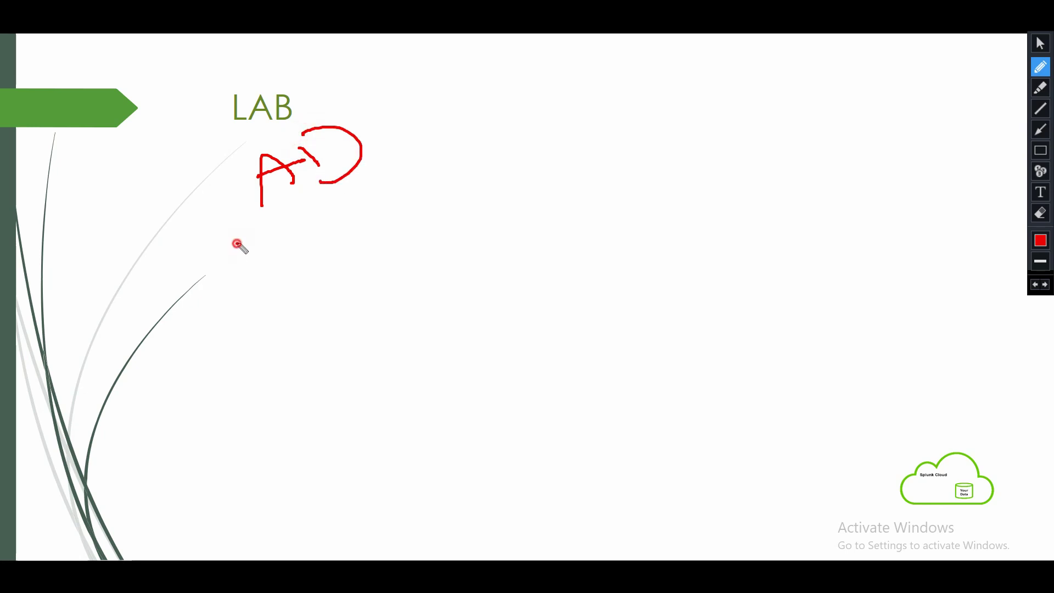
mouse_move(236, 242)
mouse_down()
mouse_move(267, 263)
mouse_move(323, 228)
mouse_move(317, 256)
mouse_up()
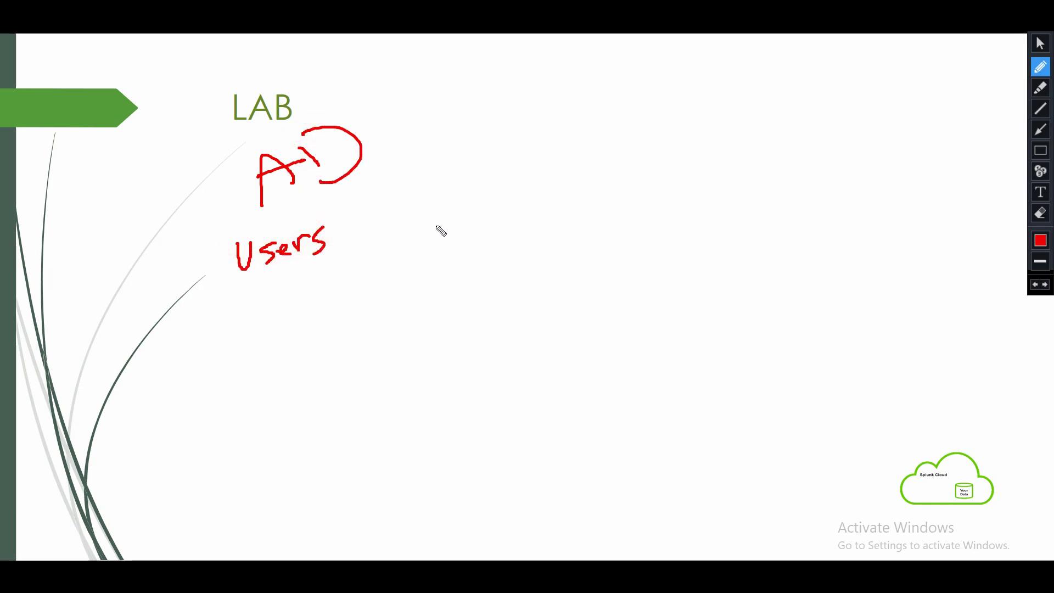
mouse_move(439, 222)
mouse_down()
mouse_move(433, 233)
mouse_move(497, 218)
mouse_move(519, 226)
mouse_move(504, 230)
mouse_up()
mouse_move(525, 197)
mouse_down()
mouse_move(534, 229)
mouse_move(525, 229)
mouse_up()
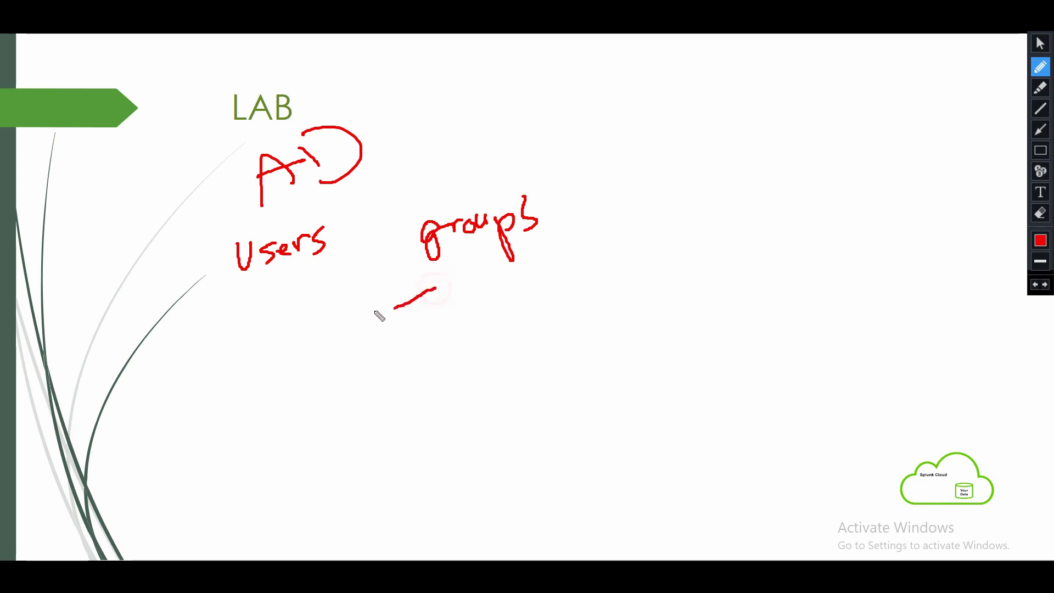
Draw a double-headed arrow between Users and groups, and an arrow down to handwritten 'Splunk Auth'.
mouse_move(372, 315)
mouse_down()
mouse_move(327, 296)
mouse_move(345, 308)
mouse_up()
click(423, 282)
drag(427, 286, 431, 296)
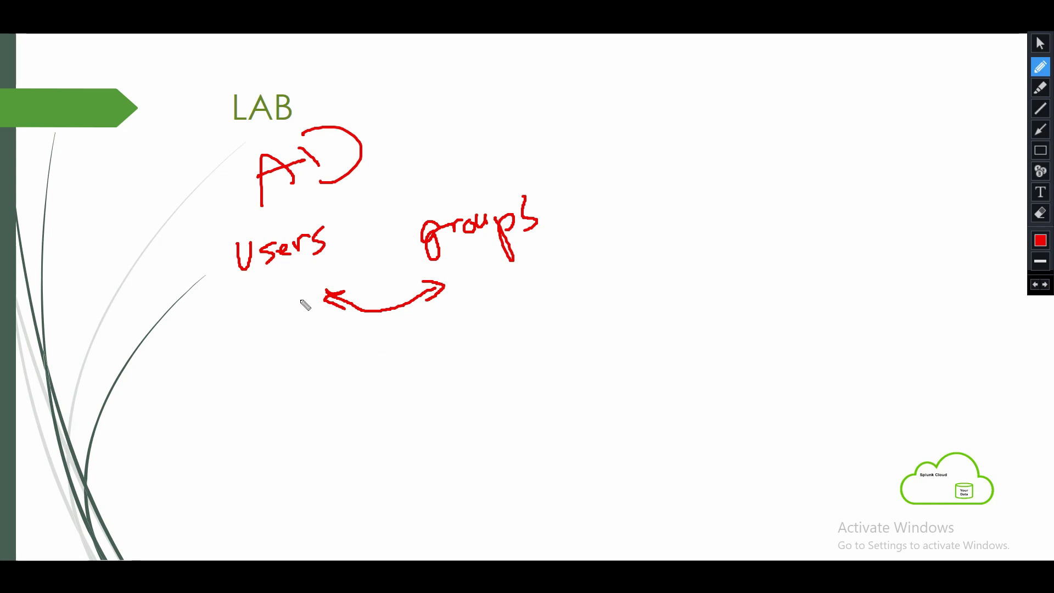
mouse_move(381, 311)
mouse_down()
mouse_move(394, 366)
mouse_move(523, 370)
mouse_move(509, 356)
mouse_move(504, 388)
mouse_up()
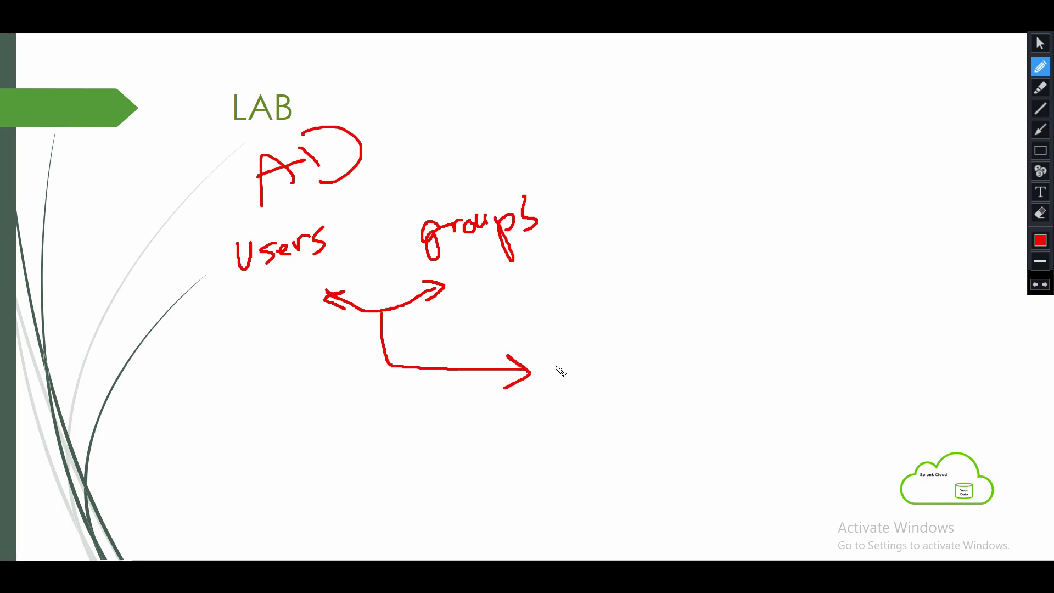
mouse_move(558, 333)
mouse_down()
mouse_move(560, 361)
mouse_move(577, 350)
mouse_move(570, 344)
mouse_move(618, 322)
mouse_move(612, 299)
mouse_move(637, 316)
mouse_up()
mouse_move(592, 369)
mouse_down()
mouse_move(626, 373)
mouse_move(627, 352)
mouse_move(628, 361)
mouse_move(651, 358)
mouse_move(631, 349)
mouse_up()
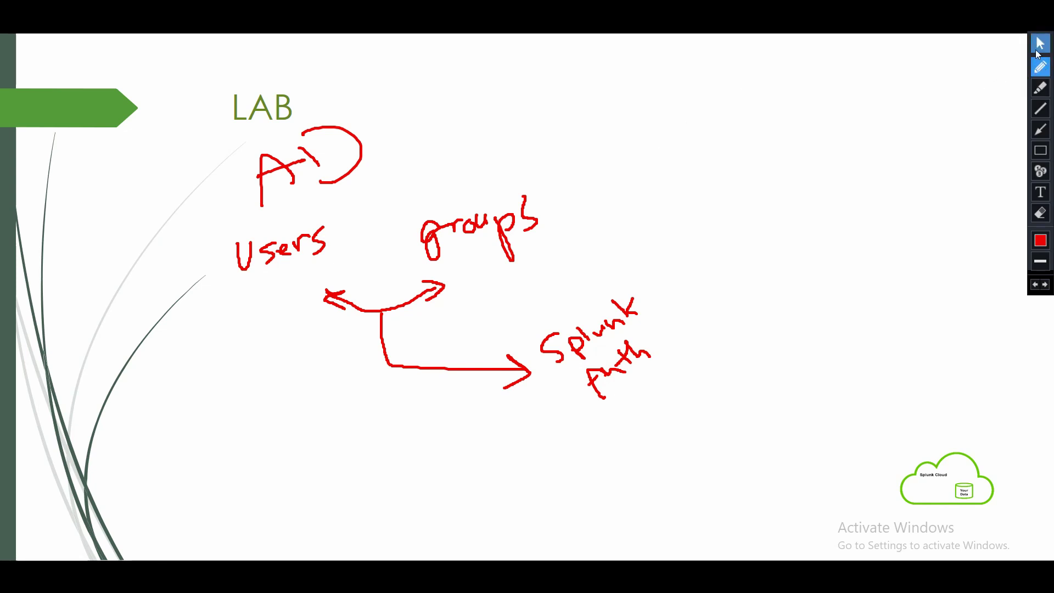
click(1039, 48)
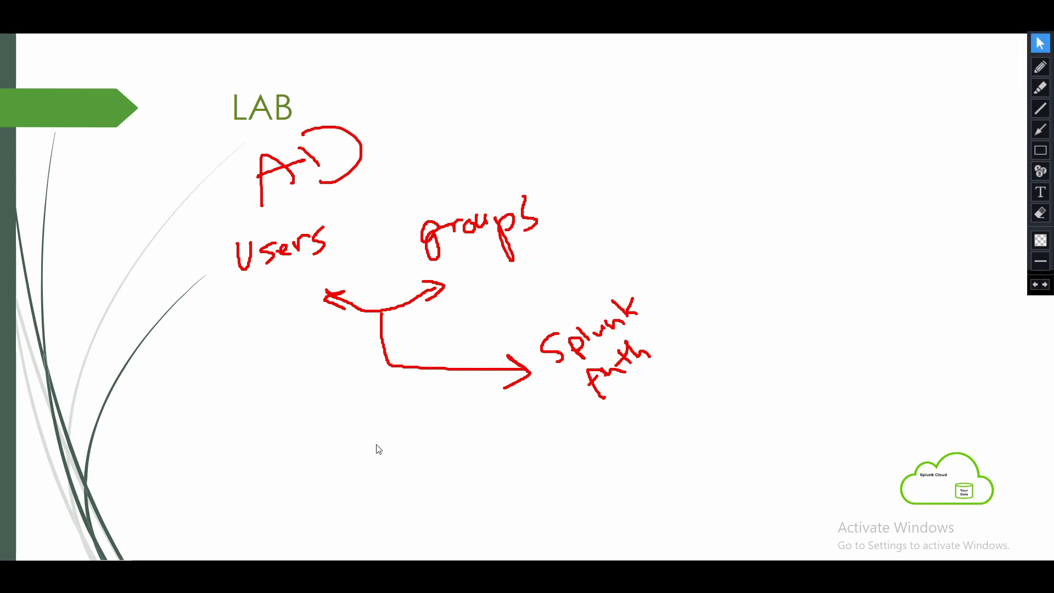
Switch to the AD Windows Server 2016 VM and erase all the red annotations.
mouse_move(231, 560)
click(320, 501)
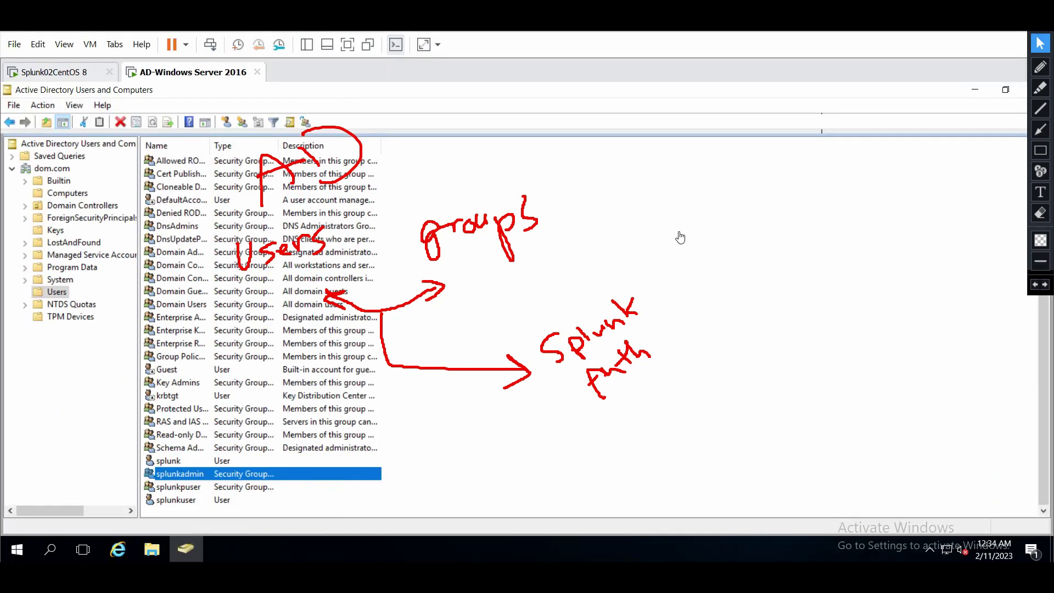
click(1040, 214)
click(1041, 215)
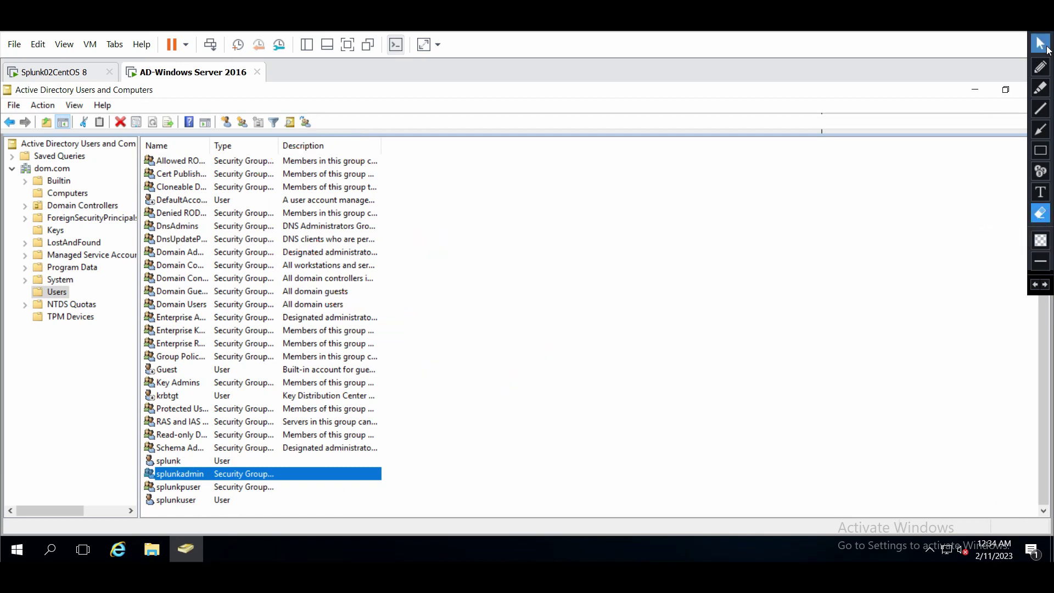
click(1040, 43)
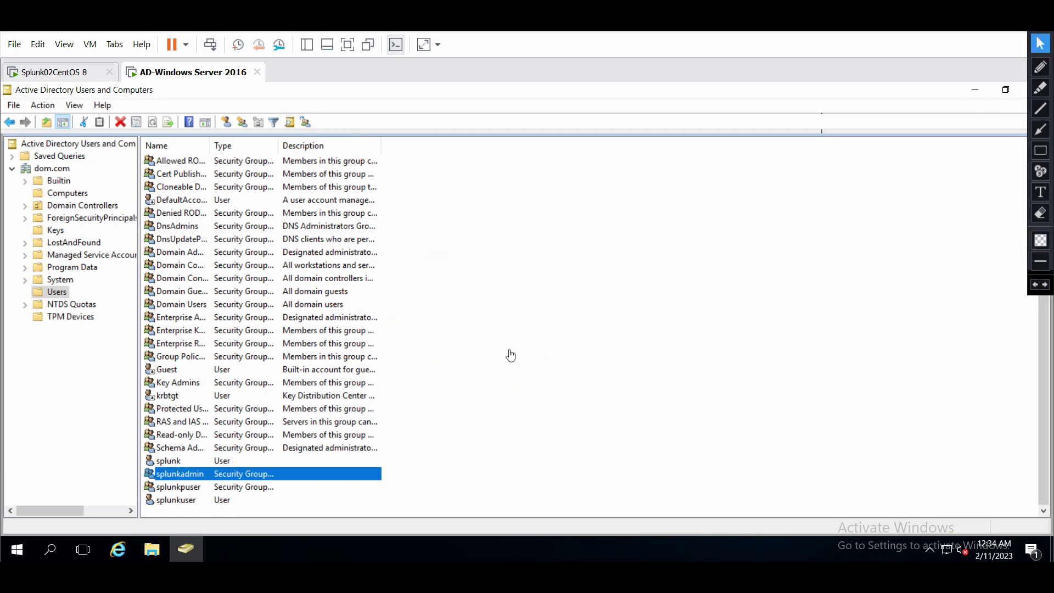
Check splunkadmin's Members tab in its properties, then close without changes.
click(177, 462)
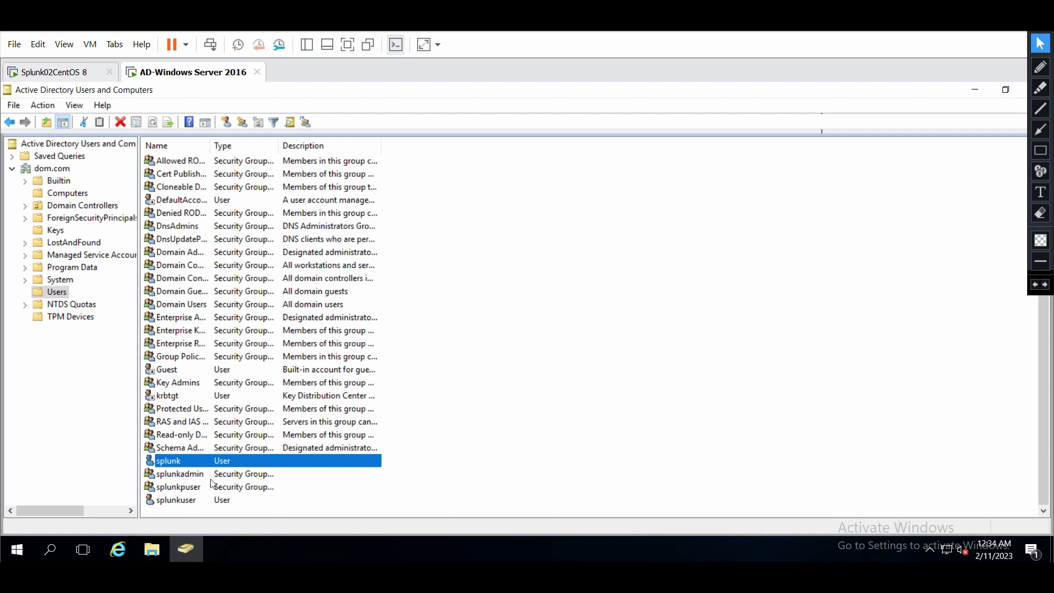
key(Down)
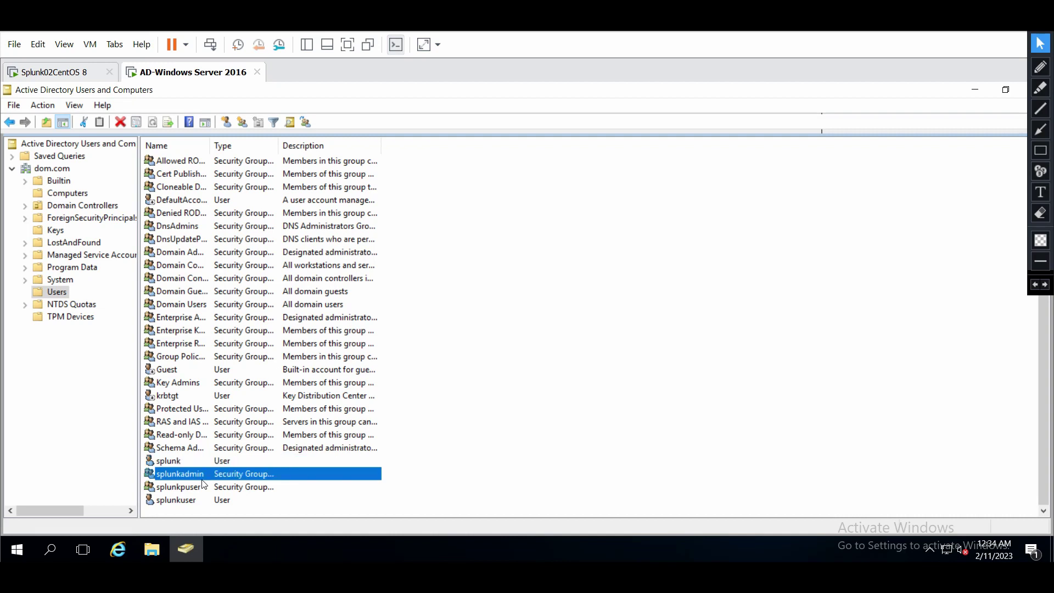
key(Return)
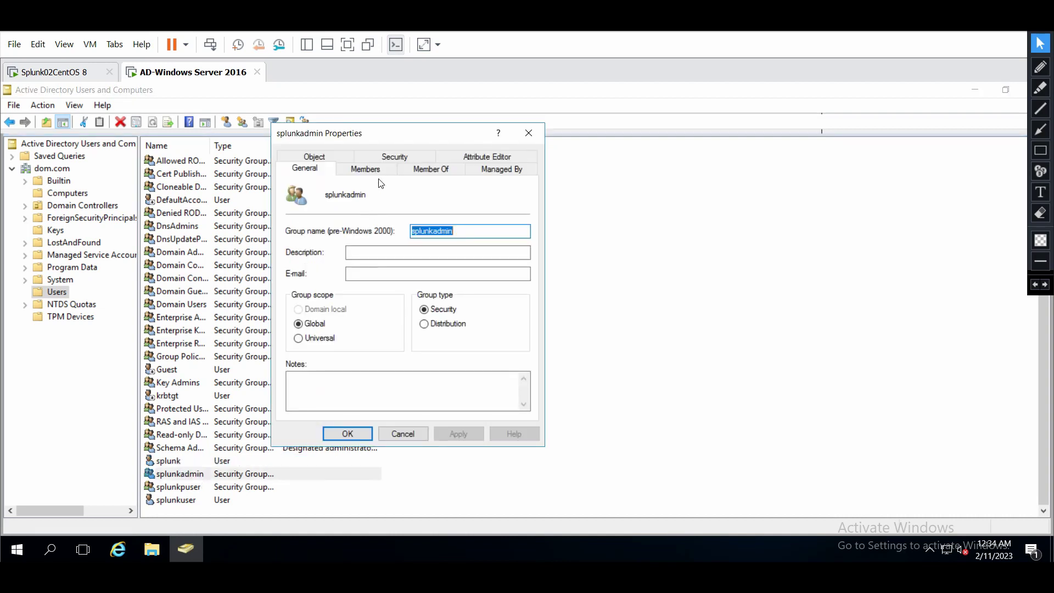
click(366, 169)
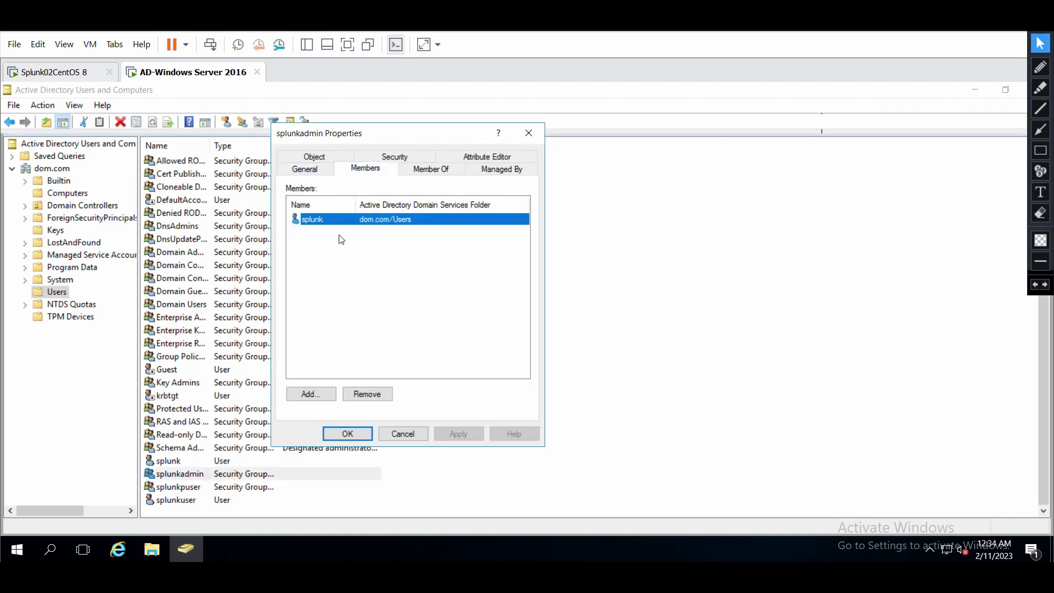
click(402, 433)
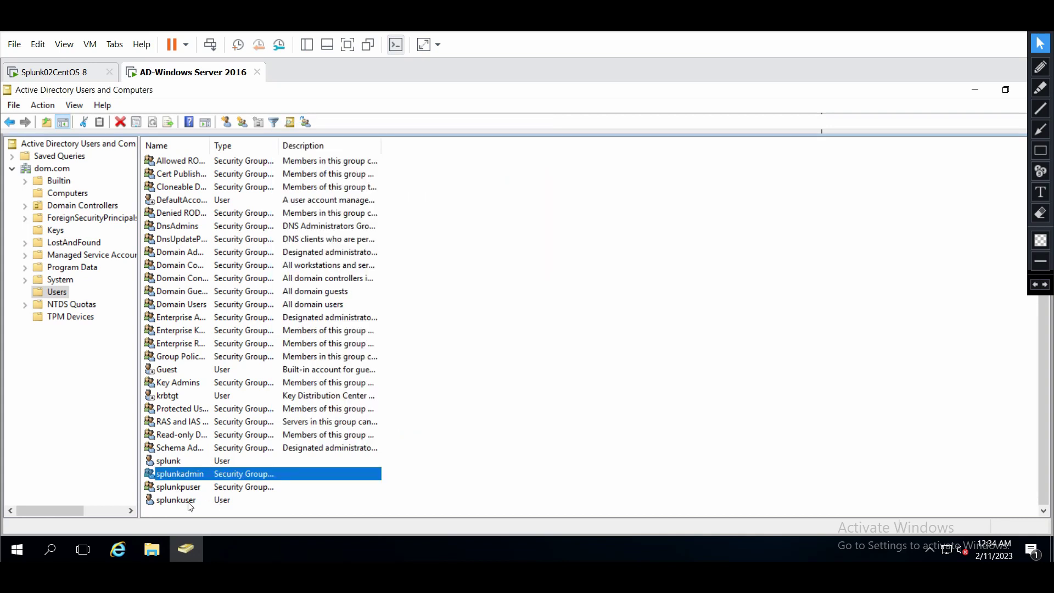
click(191, 499)
Add splunkuser as a member of the splunkpuser group and apply the change.
double_click(194, 489)
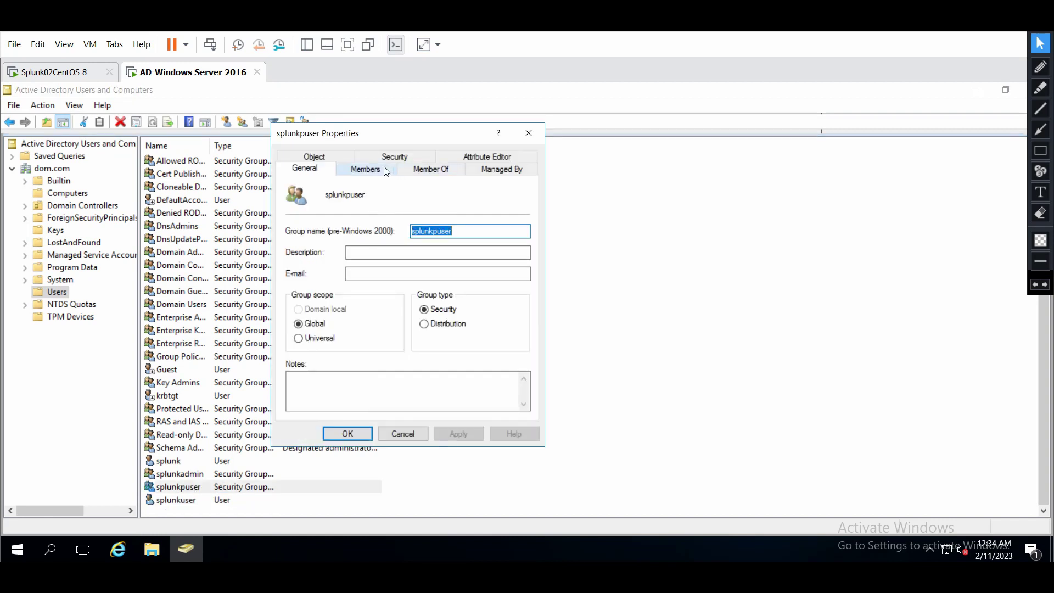
click(387, 169)
click(309, 394)
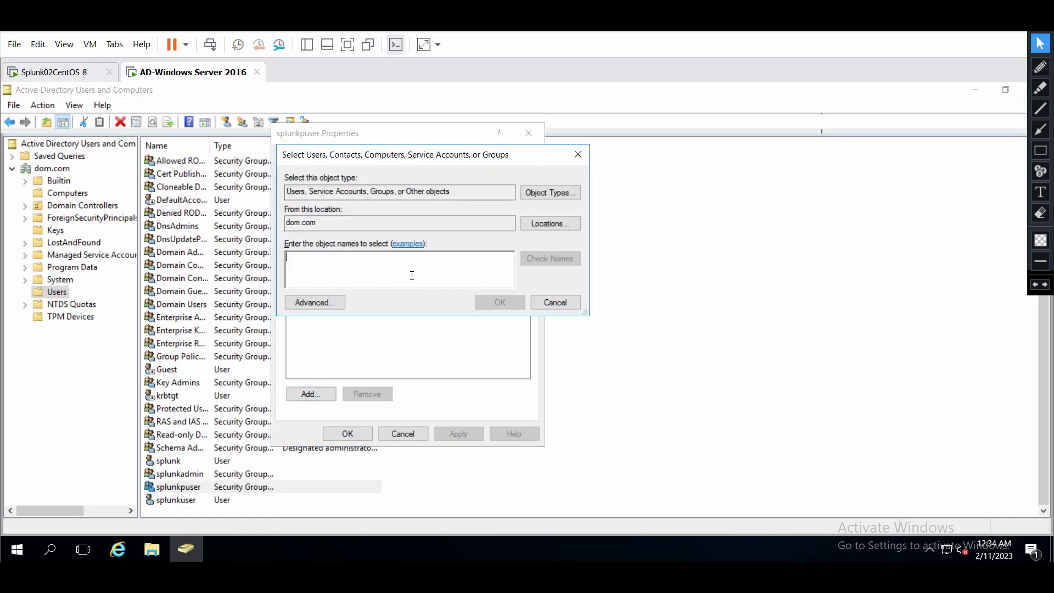
text(splunk)
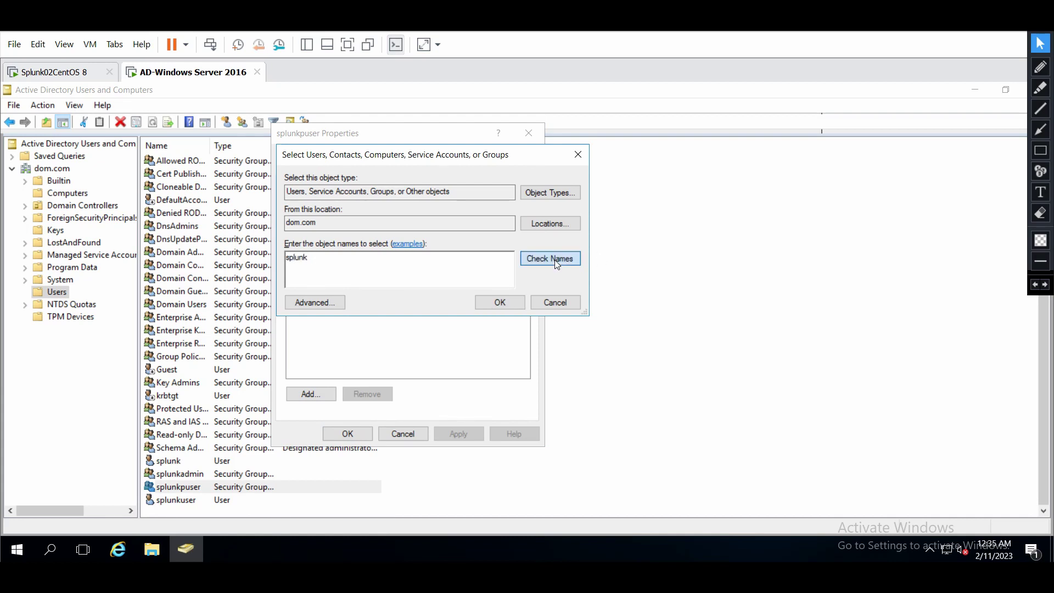
click(555, 259)
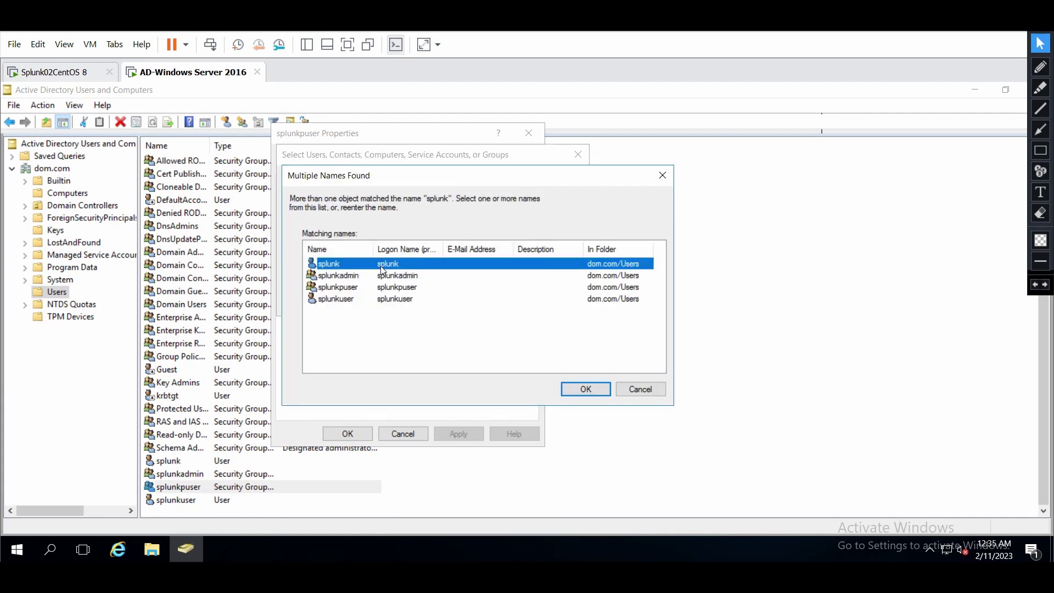
double_click(336, 299)
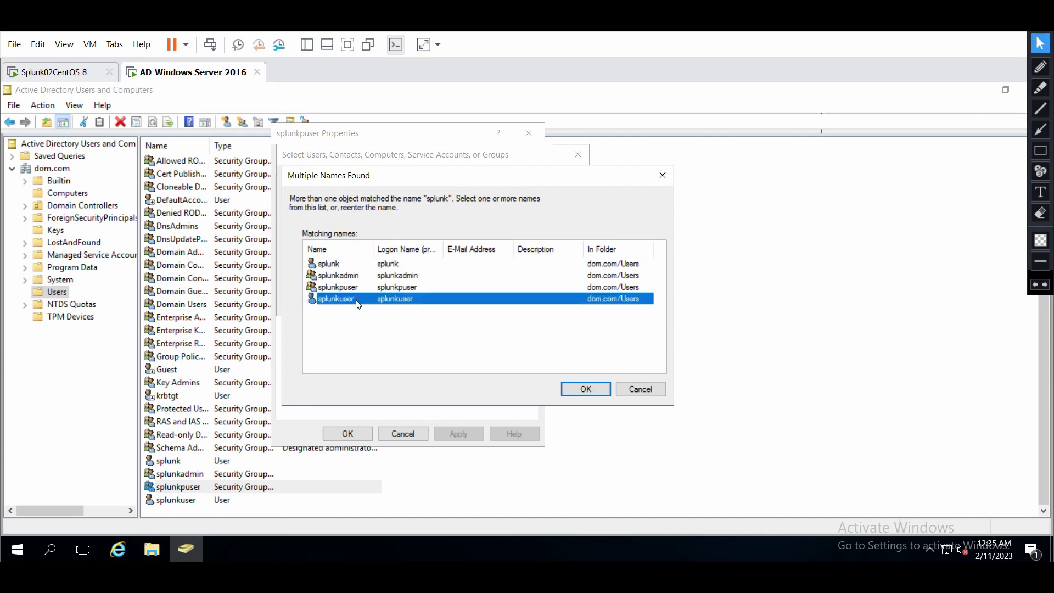
click(488, 302)
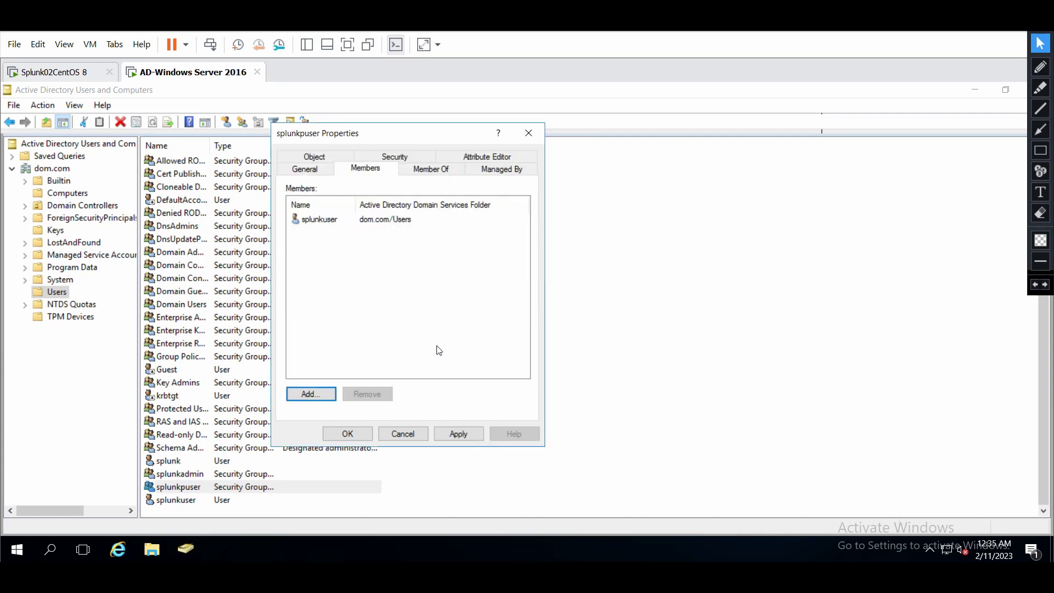
click(446, 433)
click(369, 435)
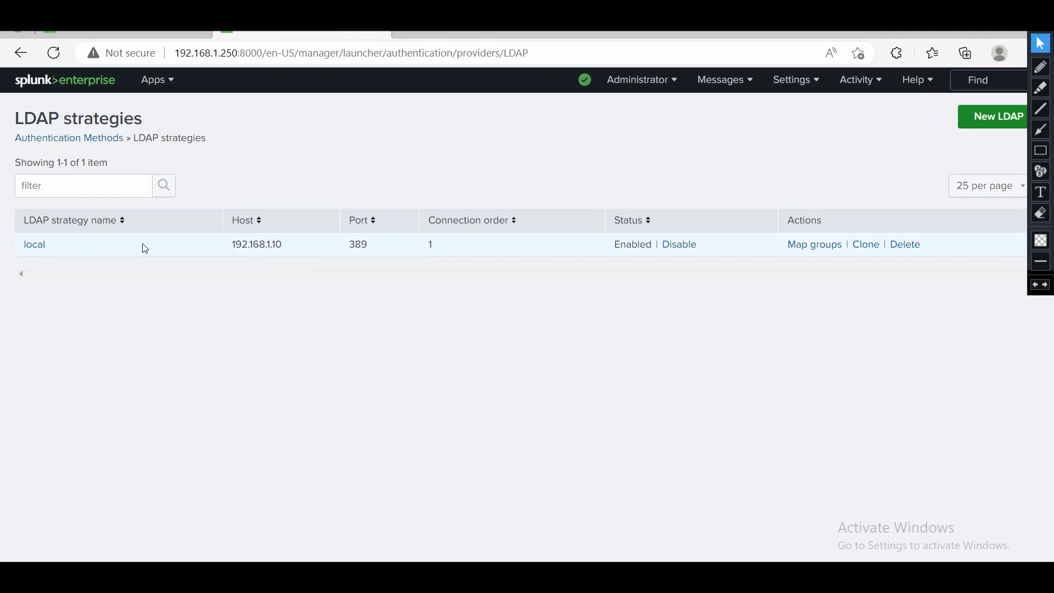
Review the 'local' LDAP strategy's settings and leave them without saving.
click(168, 251)
click(35, 250)
scroll(528, 365, down, 1)
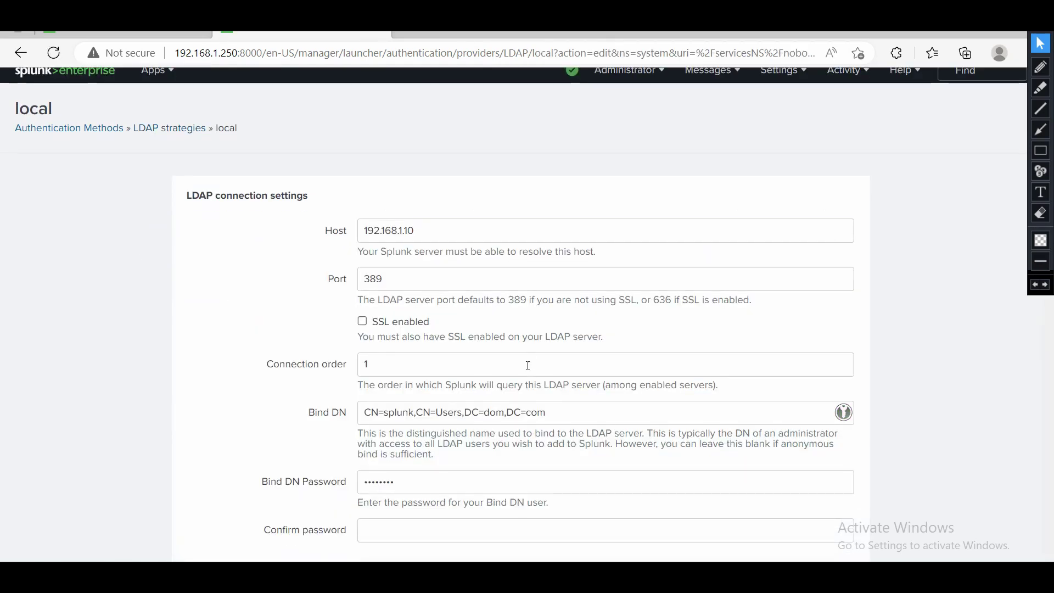
scroll(527, 366, down, 20)
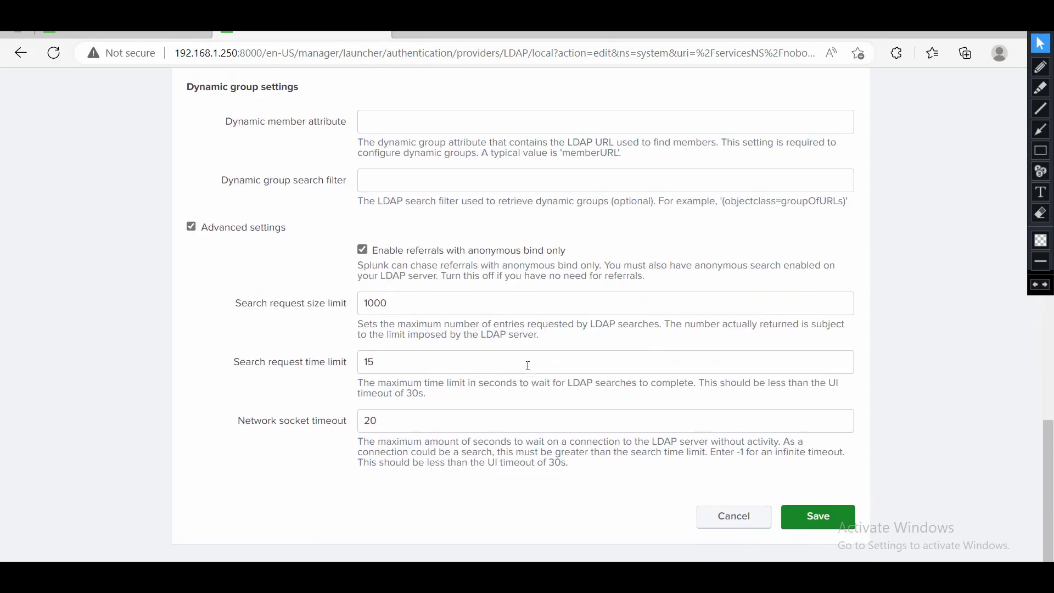
scroll(528, 366, up, 20)
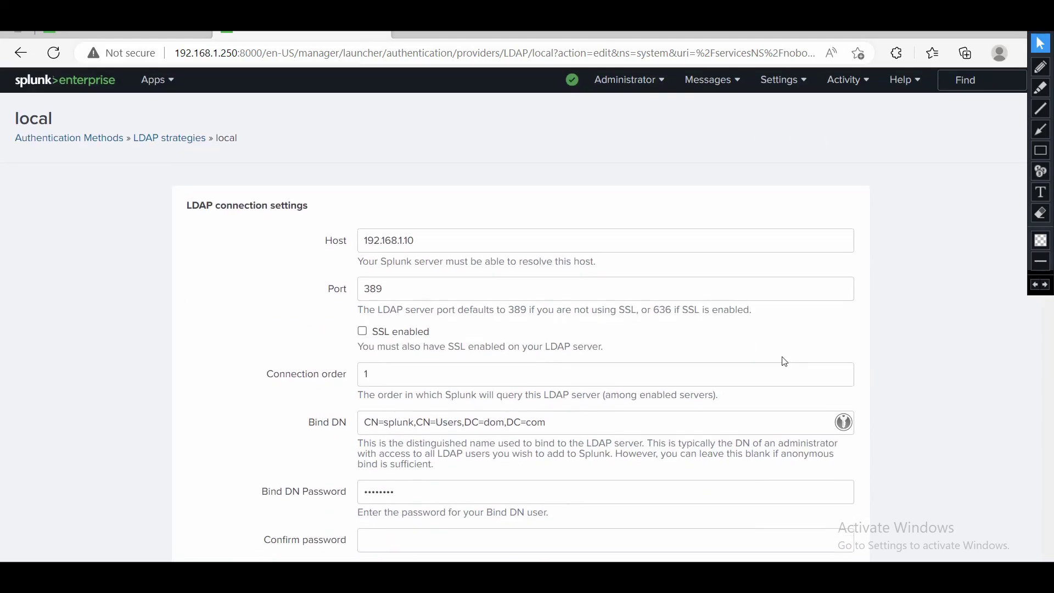
scroll(784, 361, down, 20)
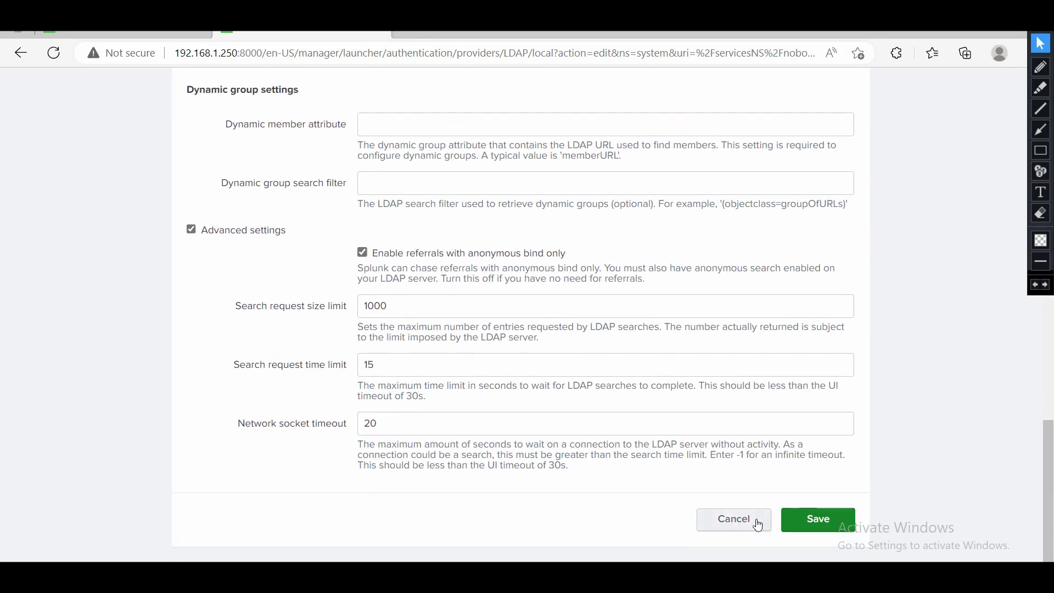
click(757, 525)
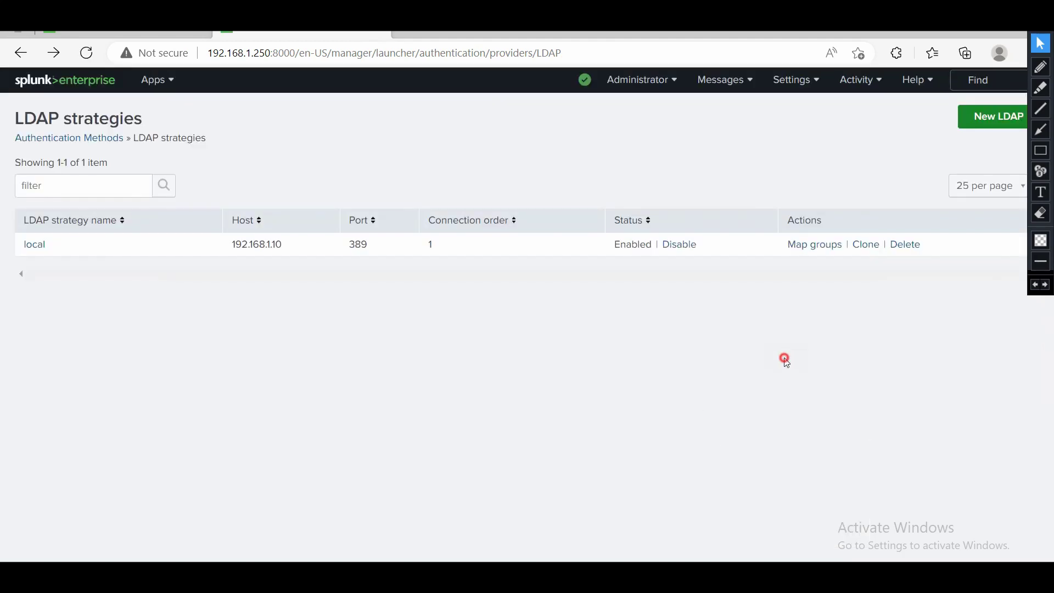
Delete the 'local' strategy, confirming both prompts, and begin a new LDAP strategy.
click(906, 246)
click(610, 140)
click(599, 135)
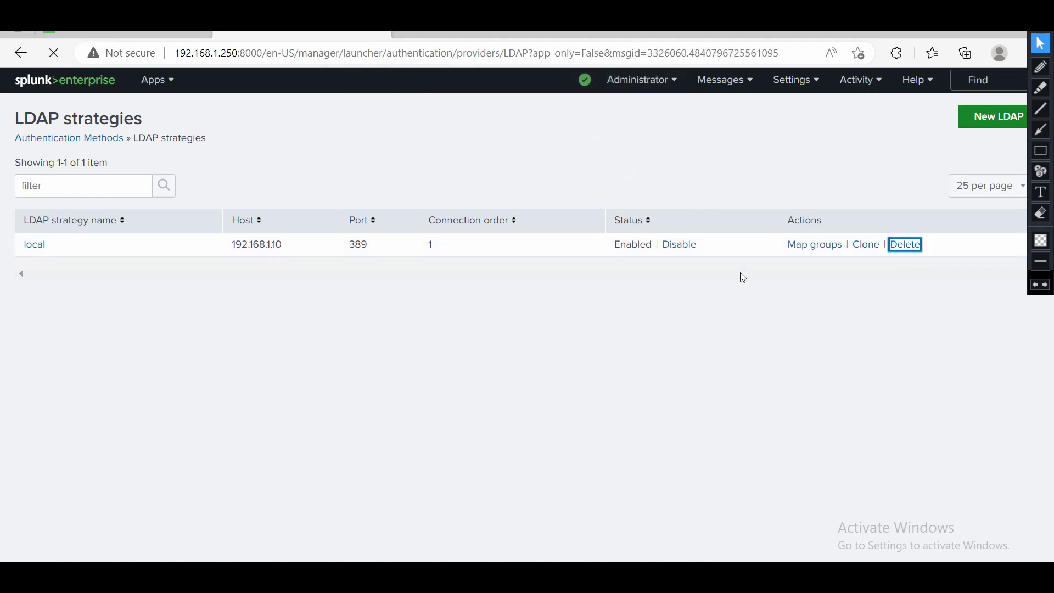
click(983, 122)
click(380, 223)
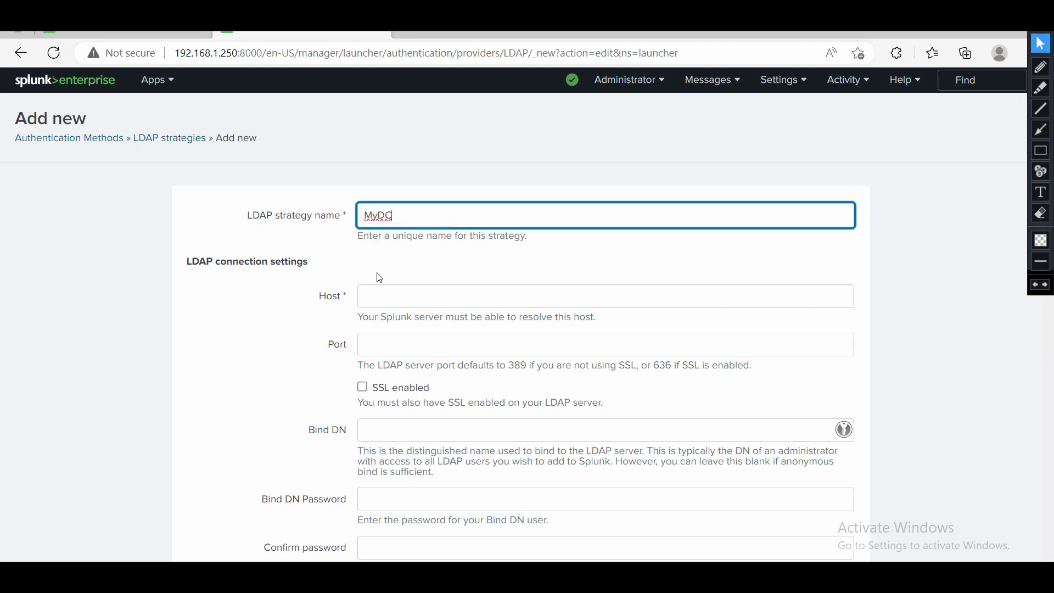
Enter host 192.168.1.10 and port 389 in the new strategy form, then move to Bind DN.
click(380, 296)
text(192.168.1.10)
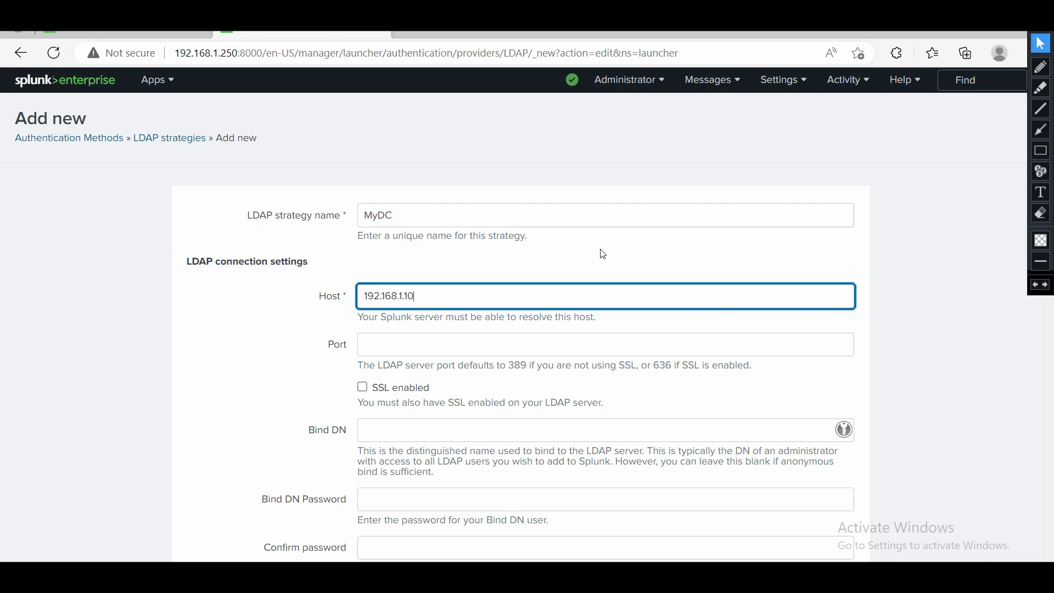
click(432, 338)
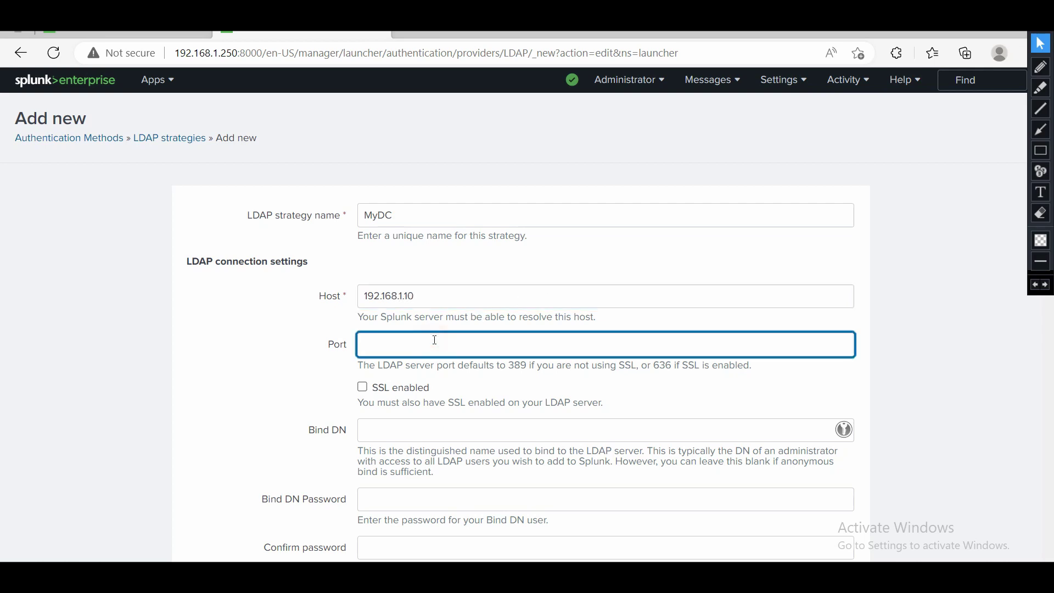
text(389)
click(371, 437)
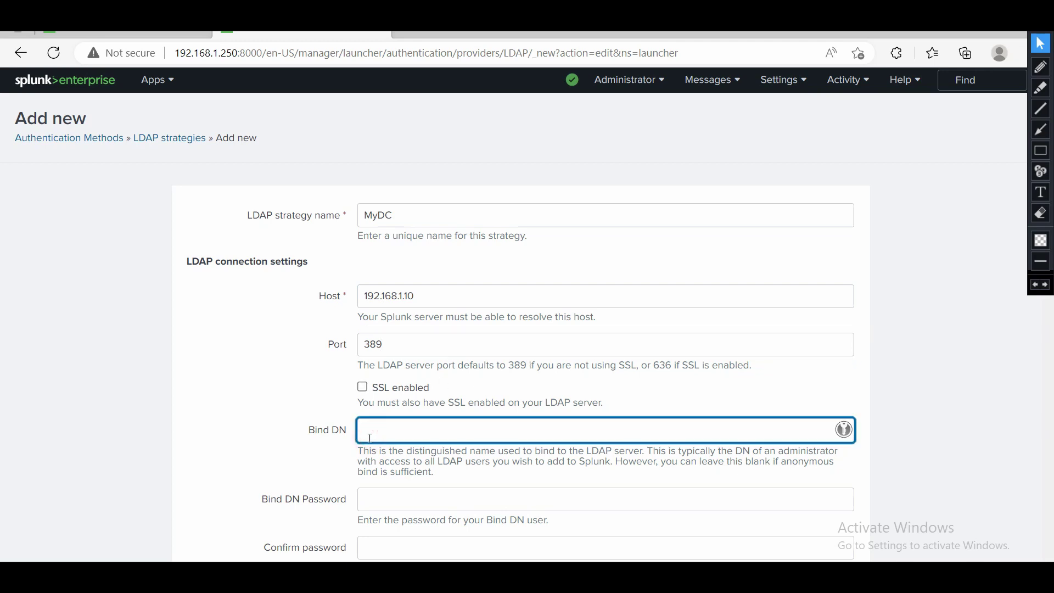
scroll(371, 438, down, 3)
scroll(371, 438, down, 1)
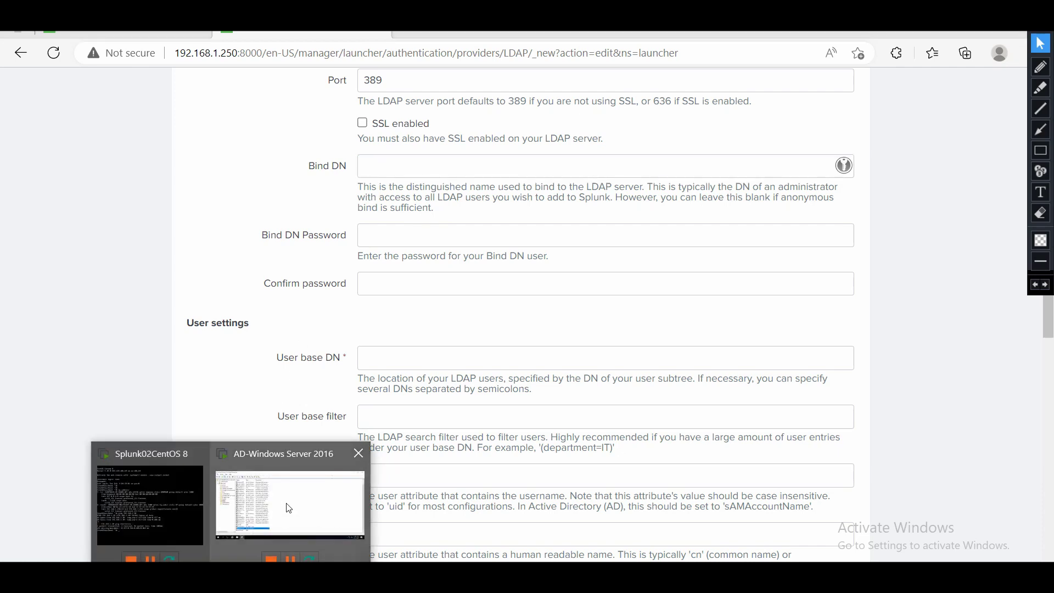
Turn on Advanced Features for dom.com and list its Users container, selecting the splunk account.
click(290, 507)
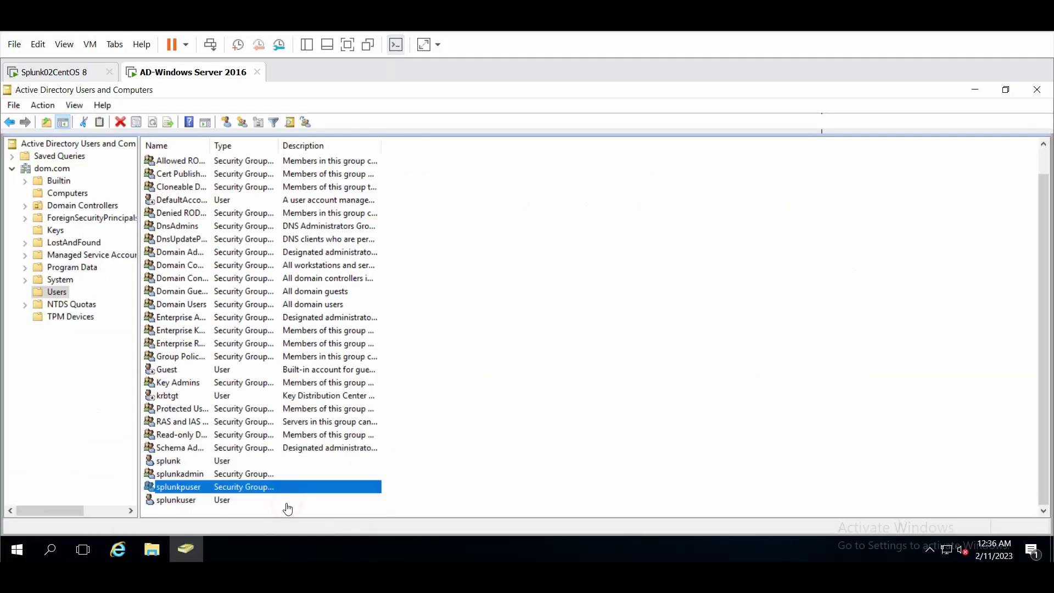
click(211, 463)
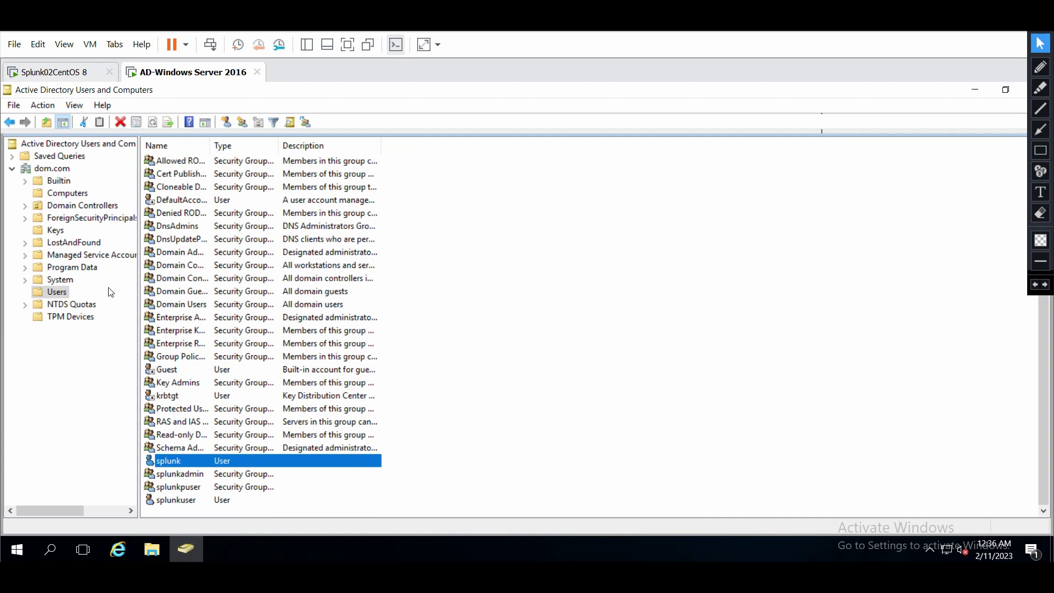
click(53, 169)
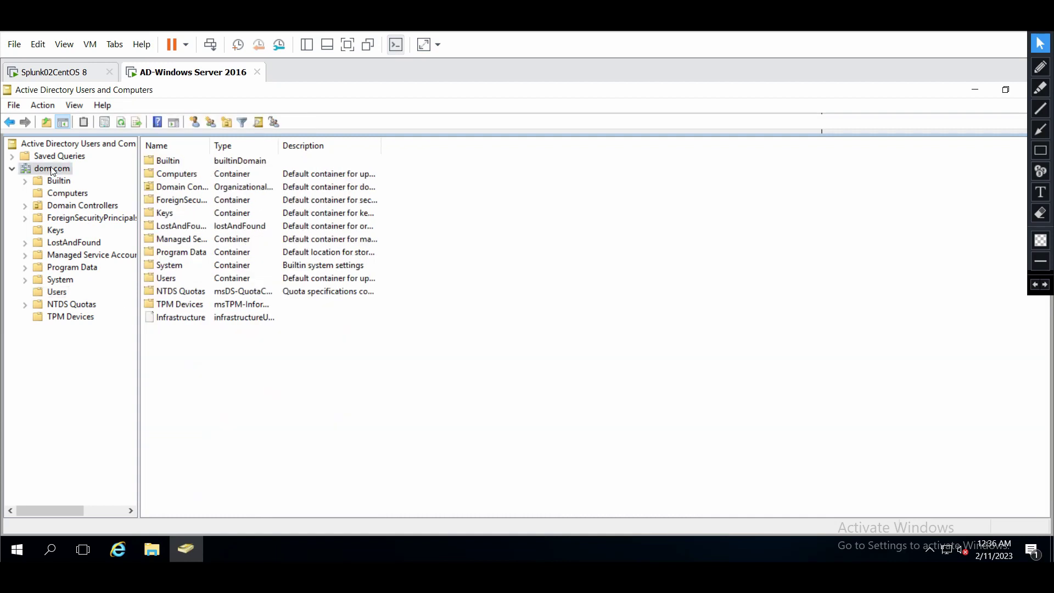
right_click(61, 168)
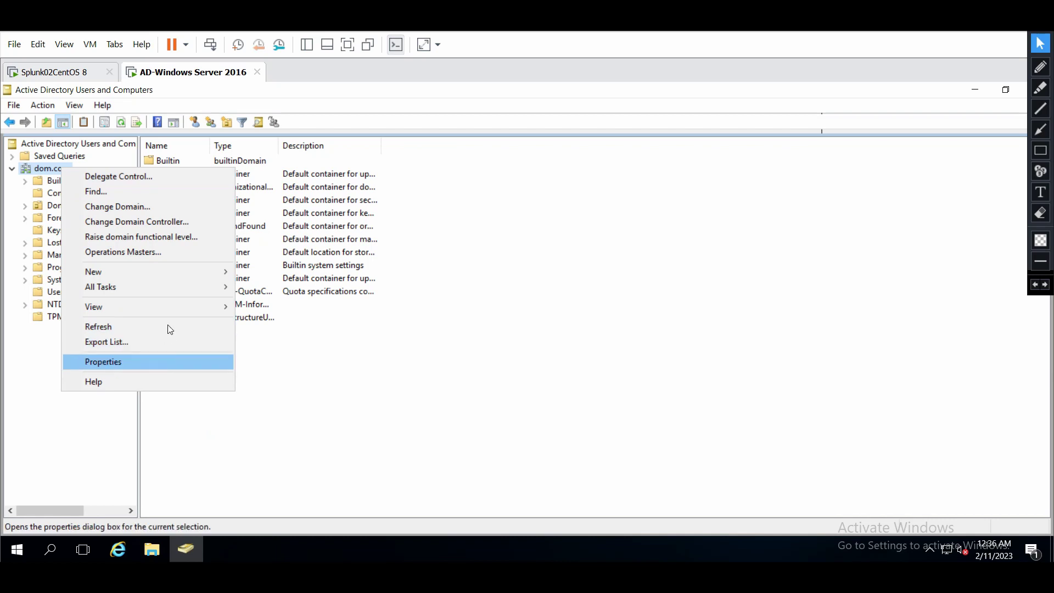
mouse_move(197, 287)
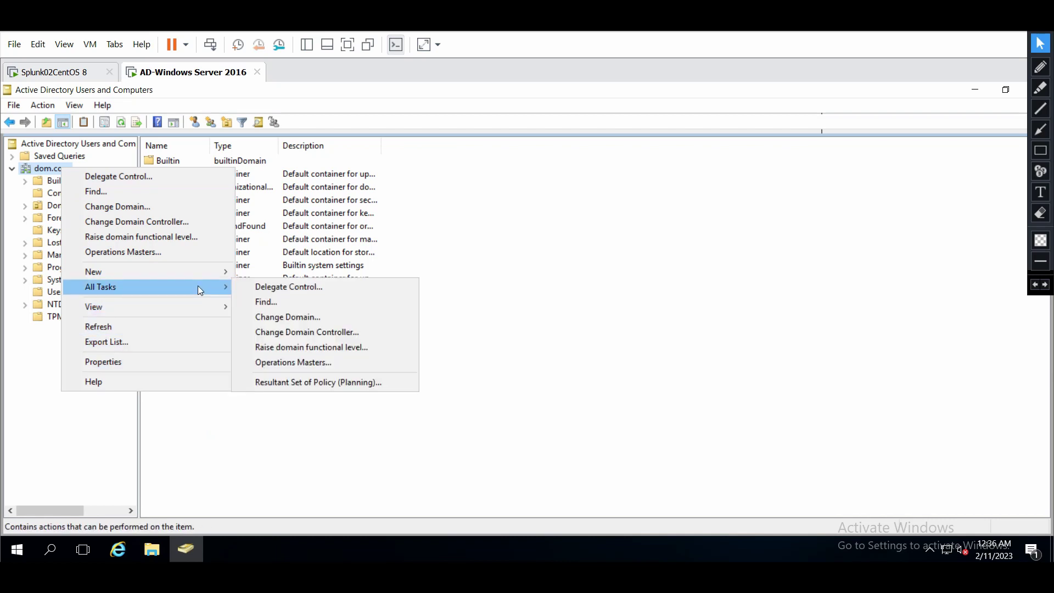
mouse_move(191, 308)
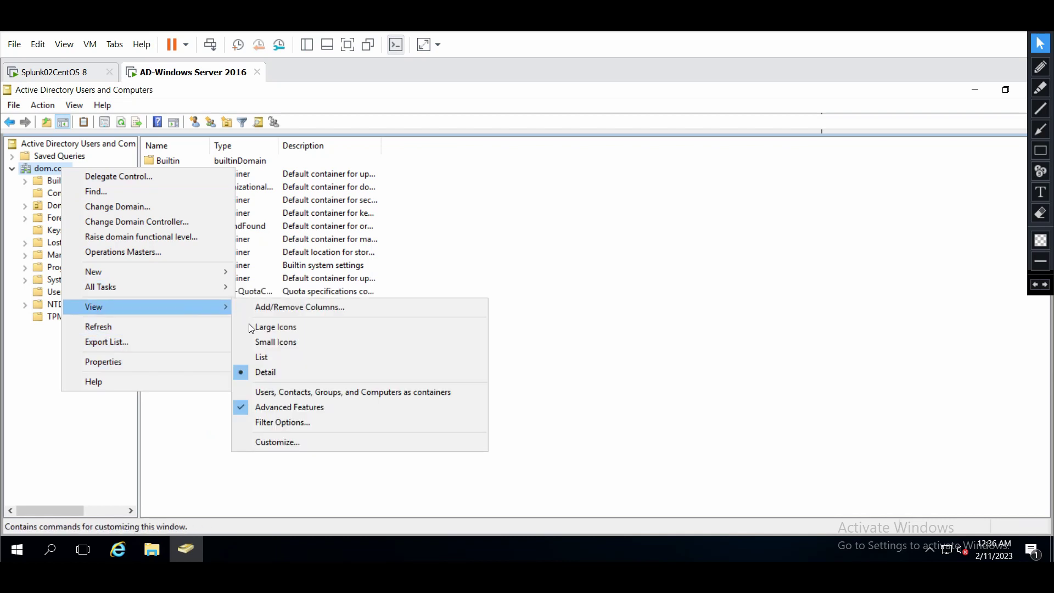
click(270, 408)
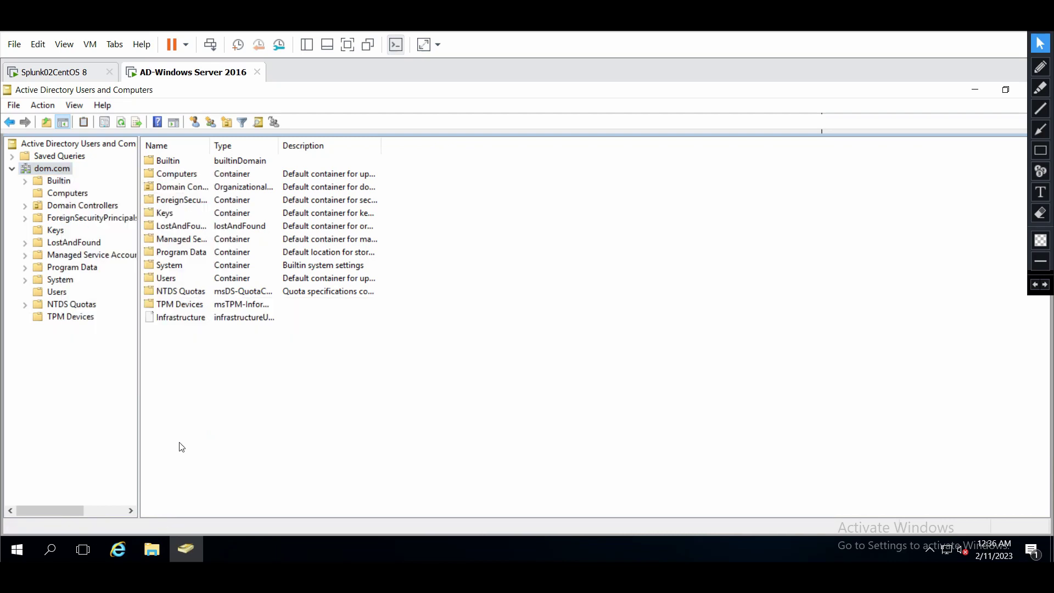
click(60, 294)
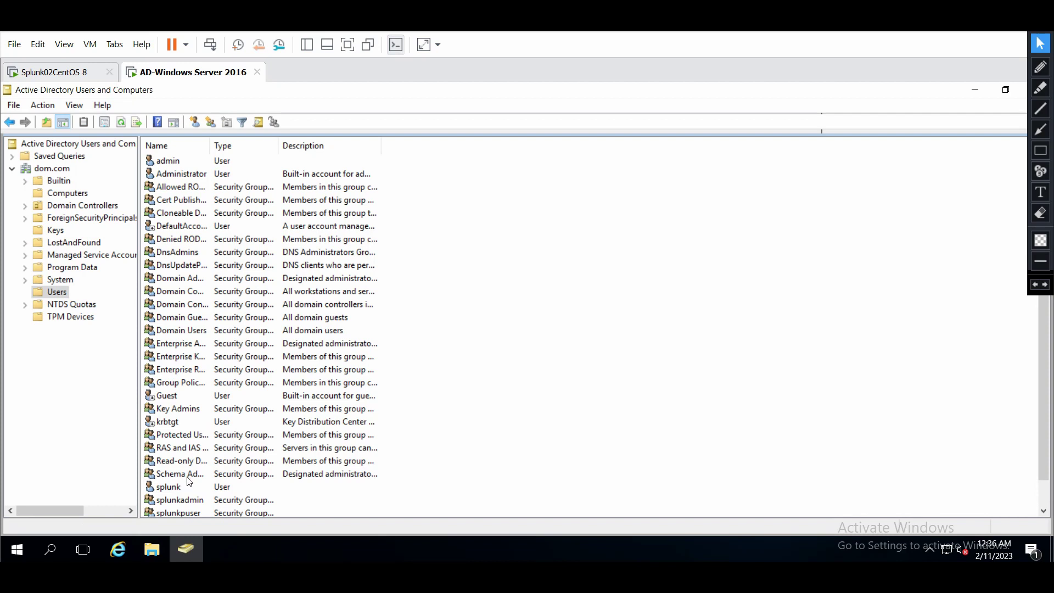
click(185, 488)
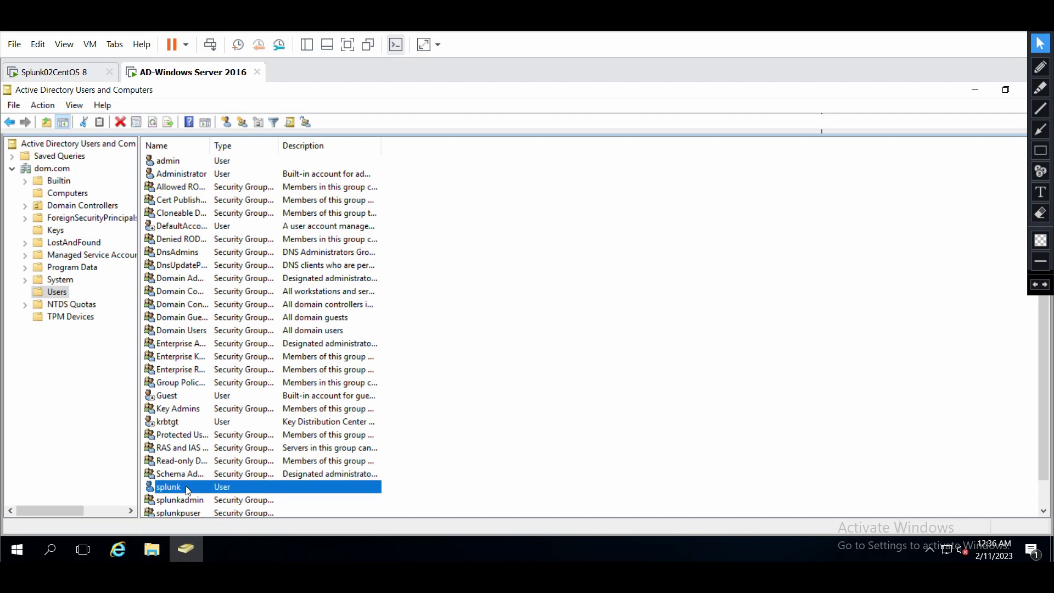
right_click(187, 490)
click(258, 457)
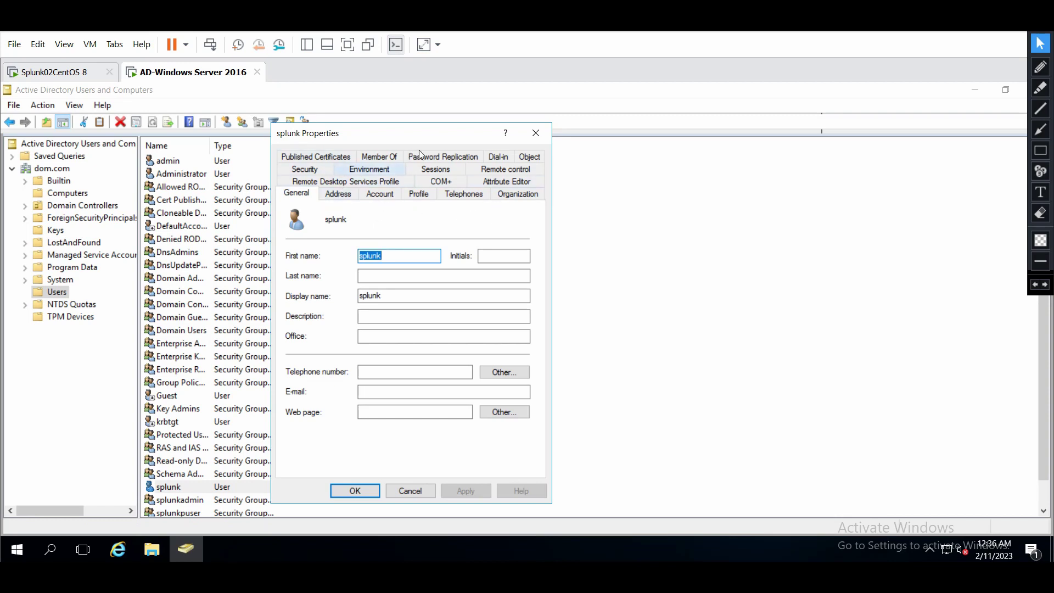
click(391, 167)
click(378, 156)
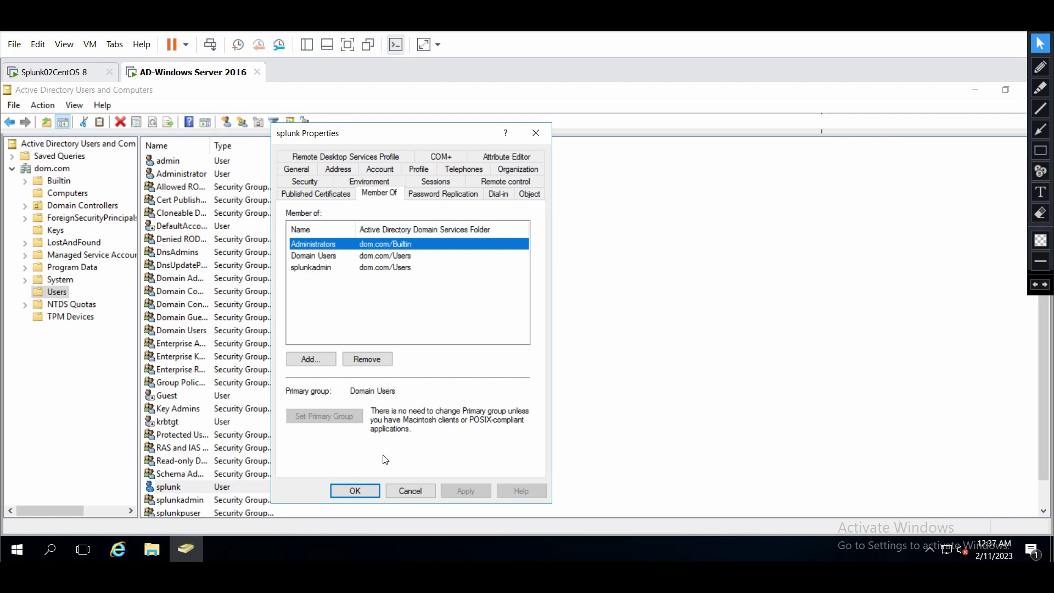
click(404, 492)
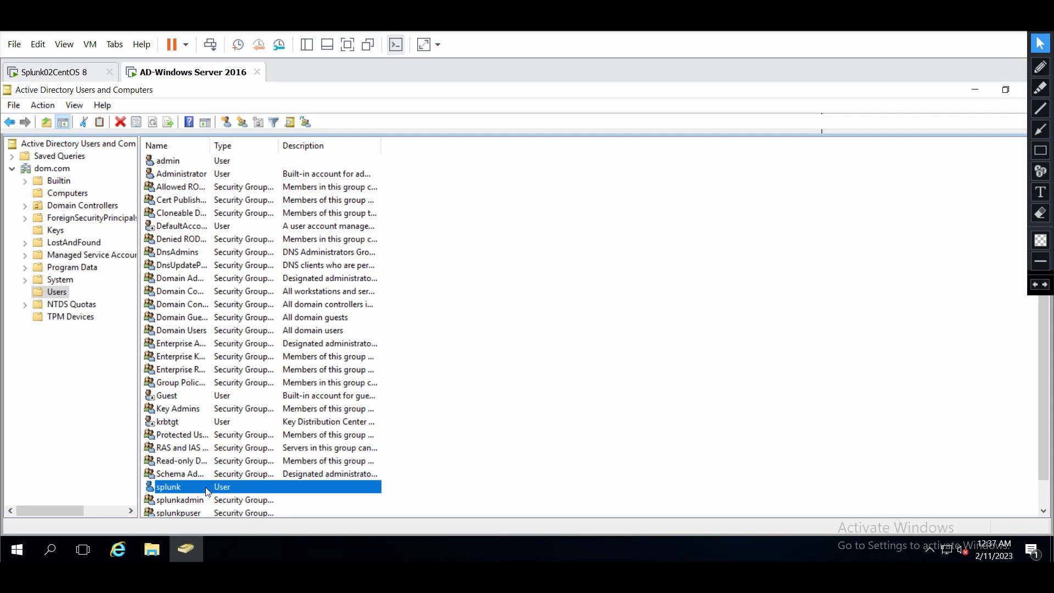
Open the splunk user's Properties on the Attribute Editor and scroll through its attributes.
right_click(207, 491)
click(255, 459)
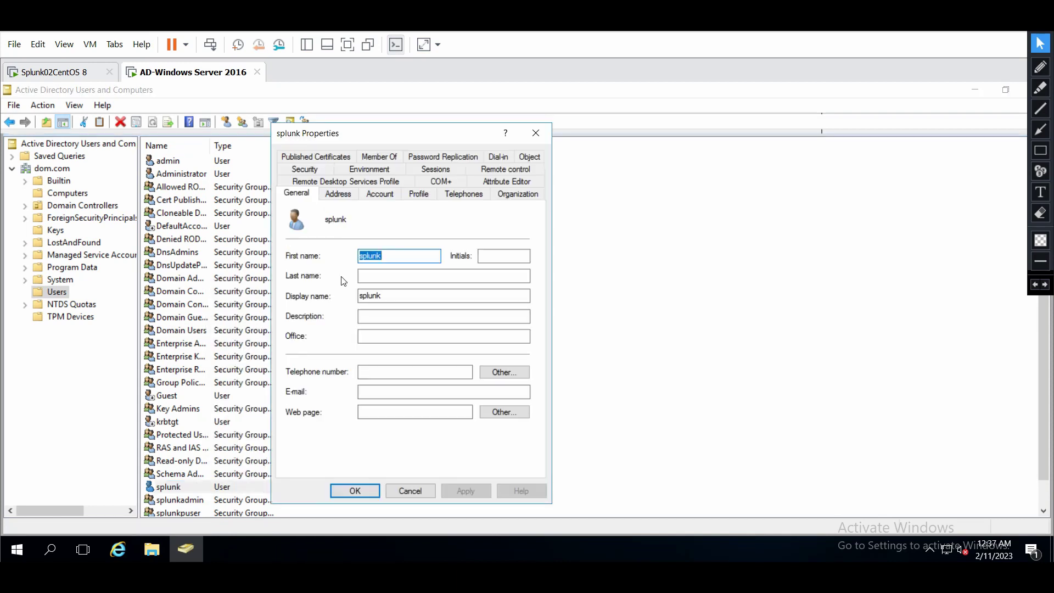
click(516, 184)
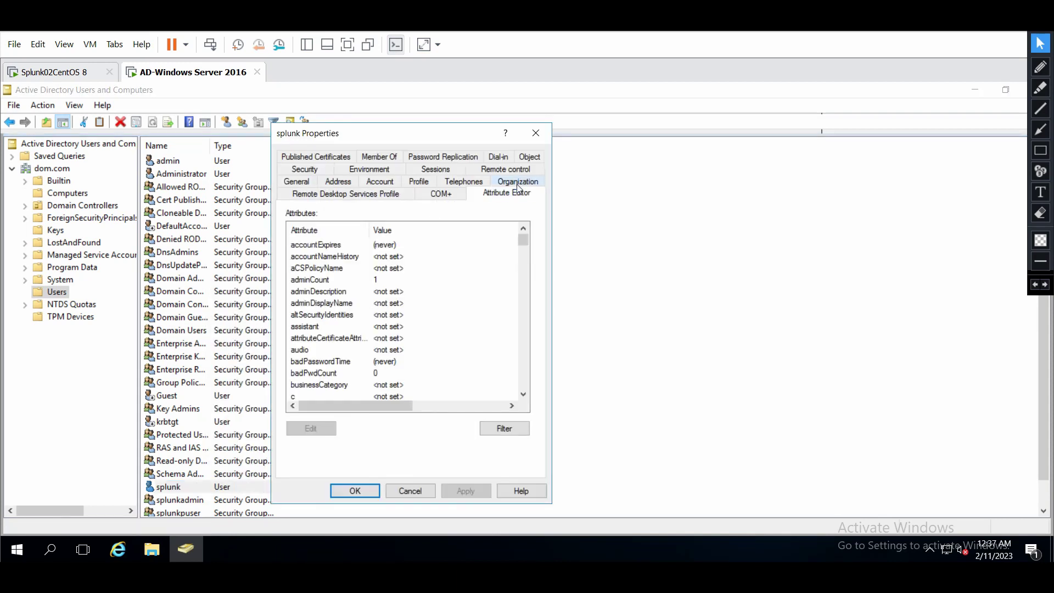
click(524, 394)
click(523, 394)
click(524, 395)
click(524, 394)
click(524, 394)
click(524, 394)
click(524, 394)
click(524, 394)
click(524, 395)
click(523, 394)
click(523, 394)
click(523, 394)
click(523, 394)
click(524, 395)
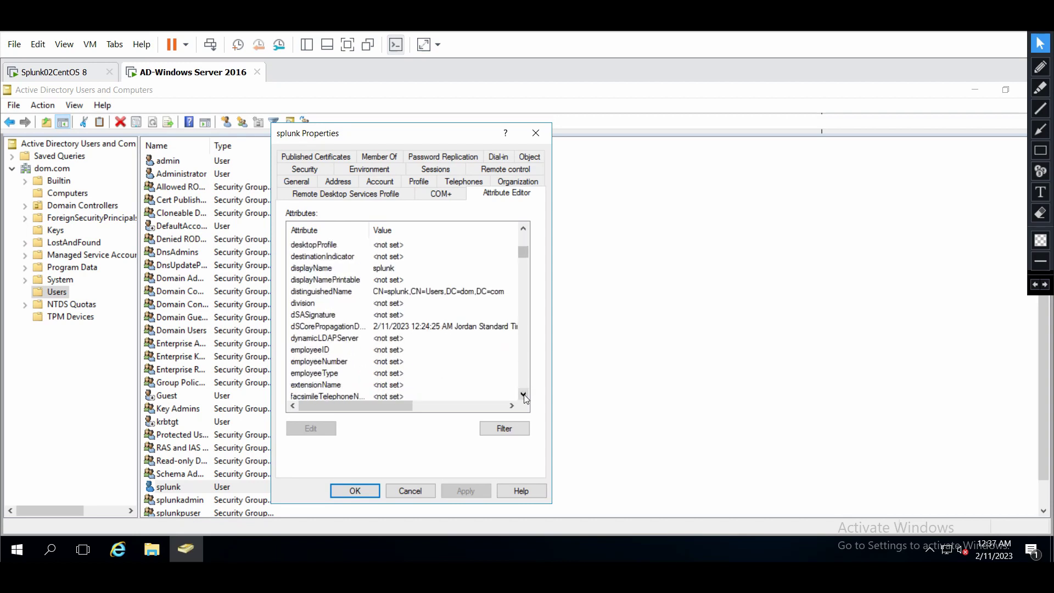
Copy the splunk user's distinguishedName, CN=splunk,CN=Users,DC=dom,DC=com, into Splunk's Bind DN field.
click(311, 292)
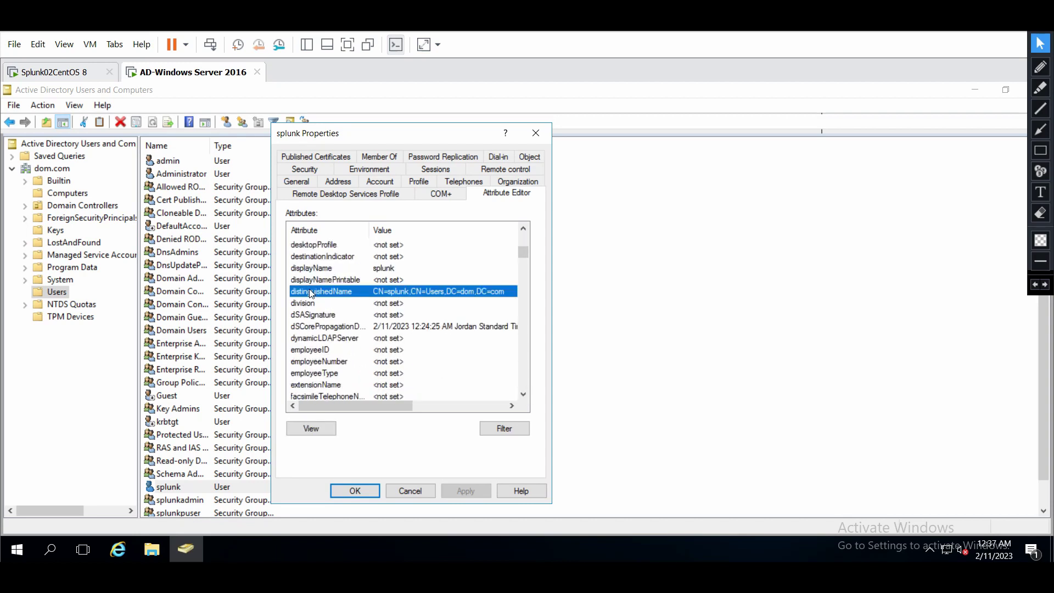
click(325, 429)
key(ctrl+c)
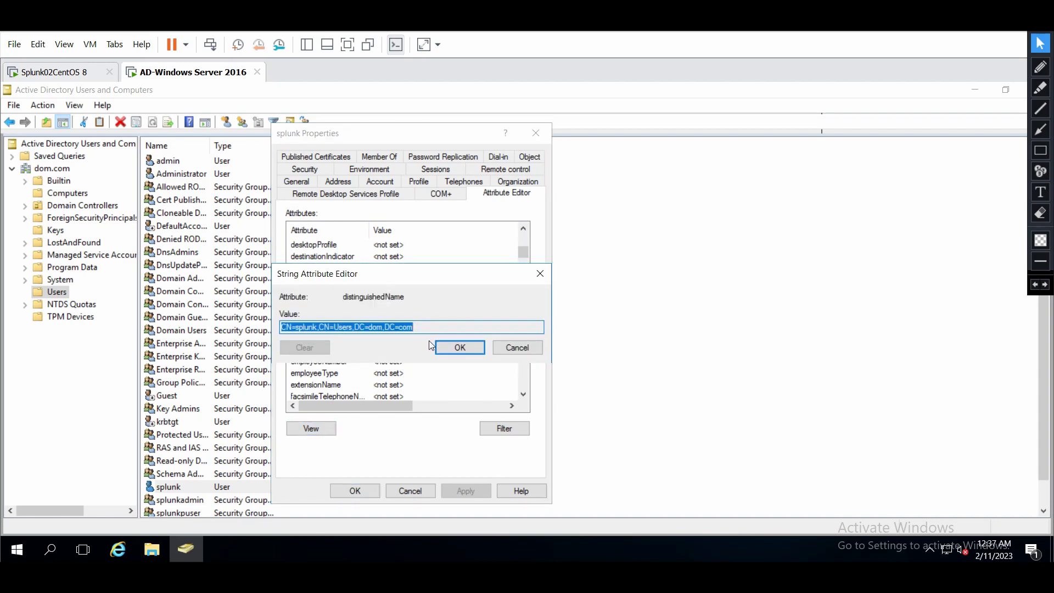
click(457, 348)
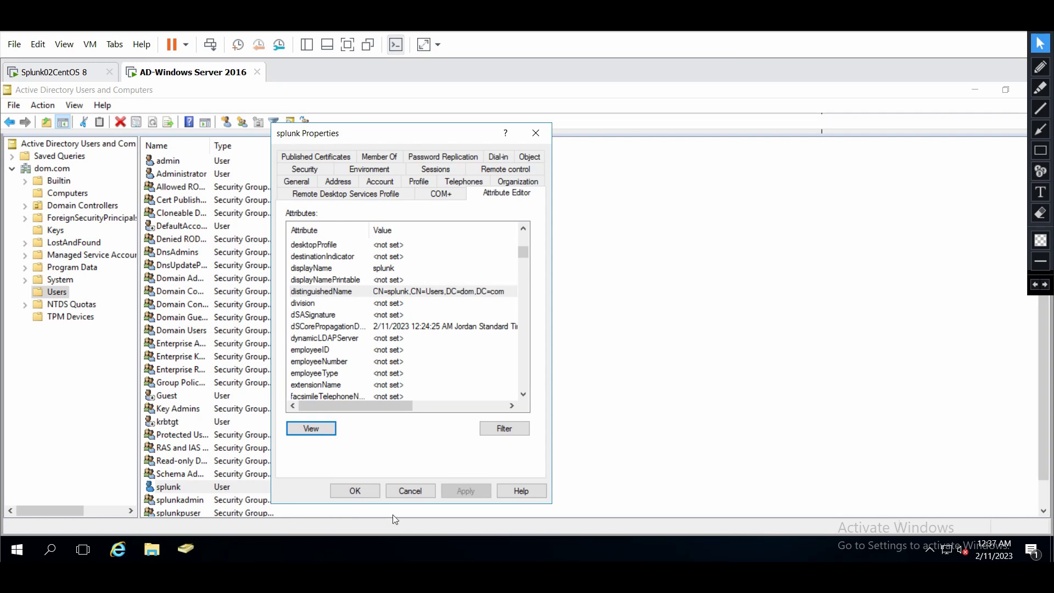
key(alt+Tab)
key(ctrl+v)
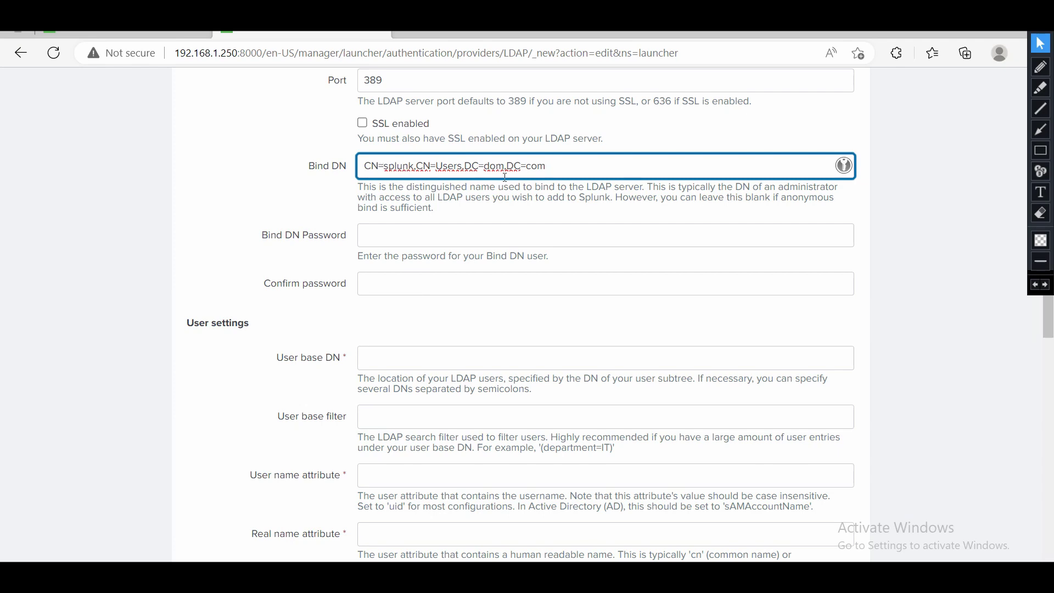
Enter the bind account's password in Bind DN Password and again in Confirm password.
click(403, 235)
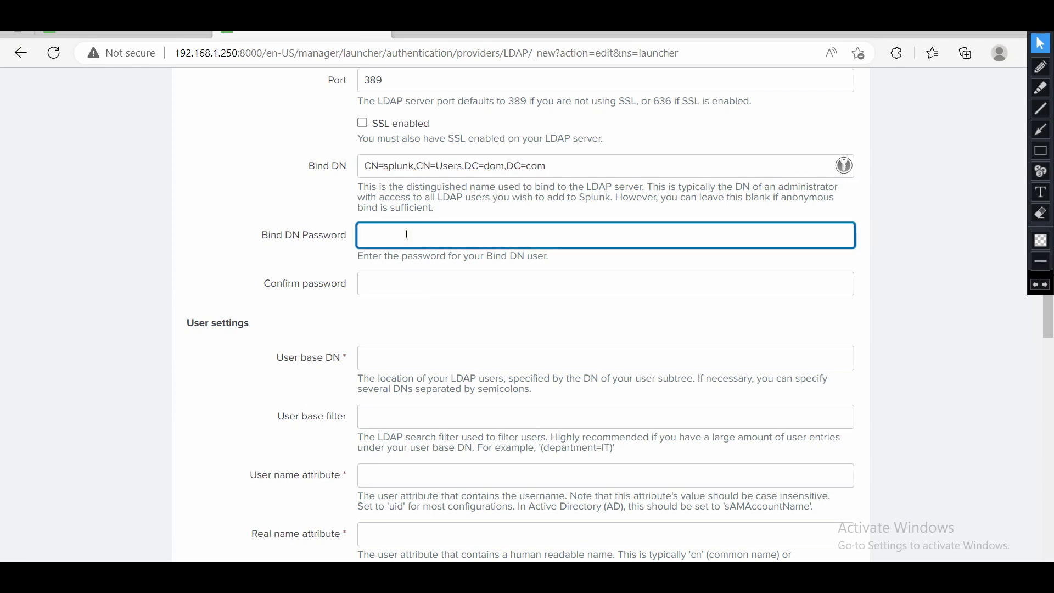
text(P)
key(Tab)
text(Pass)
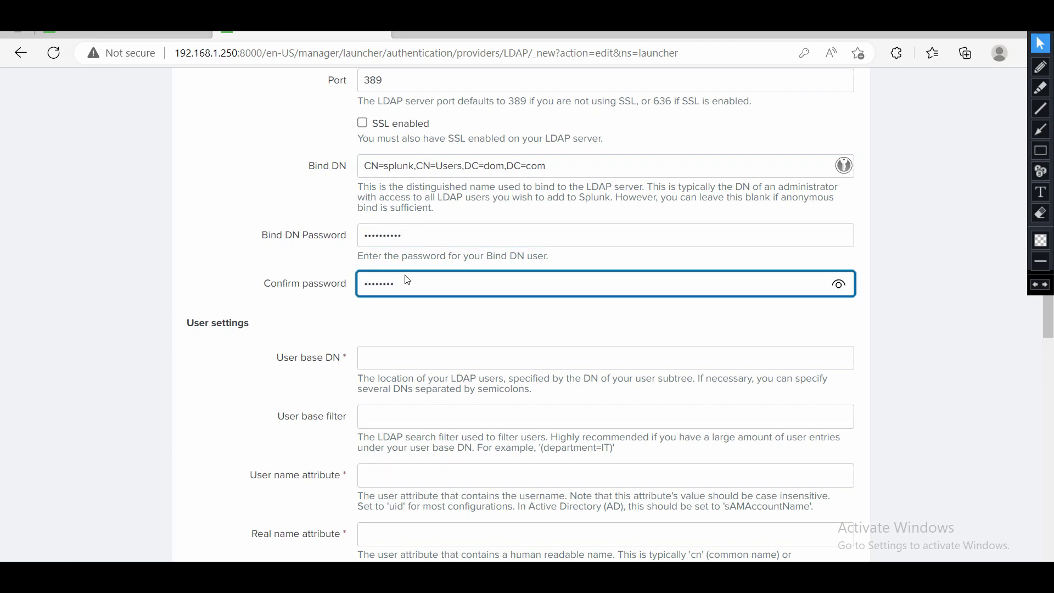
click(400, 324)
scroll(400, 325, down, 2)
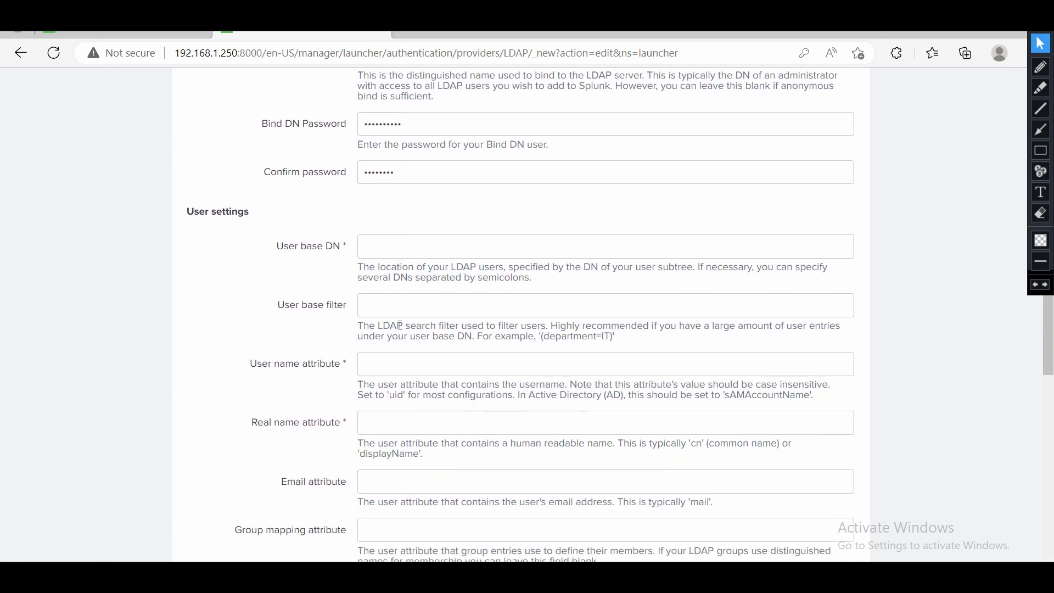
scroll(398, 329, down, 1)
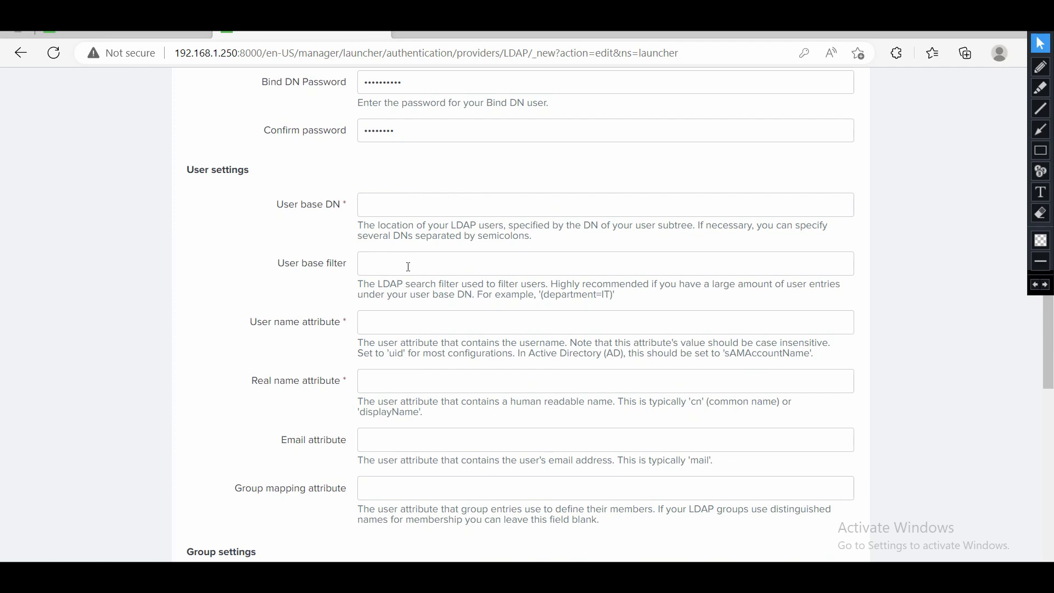
scroll(409, 267, down, 1)
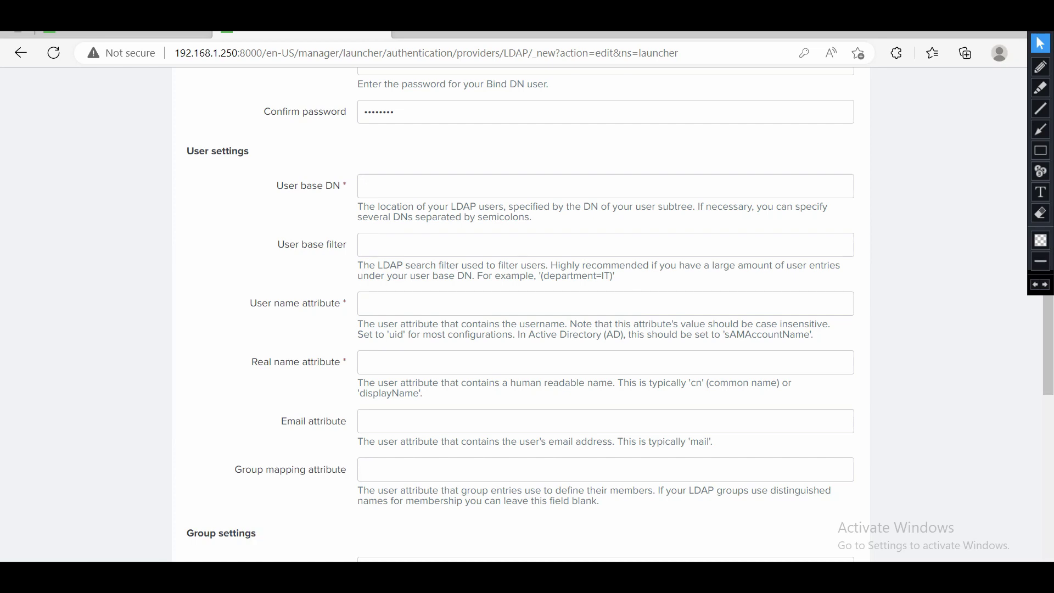
click(280, 497)
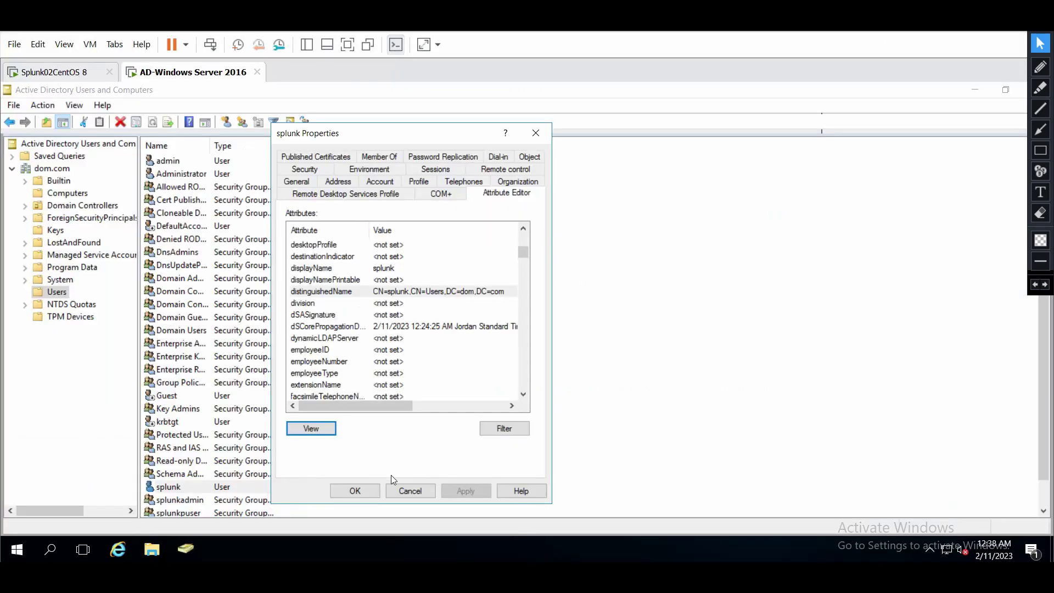
click(404, 490)
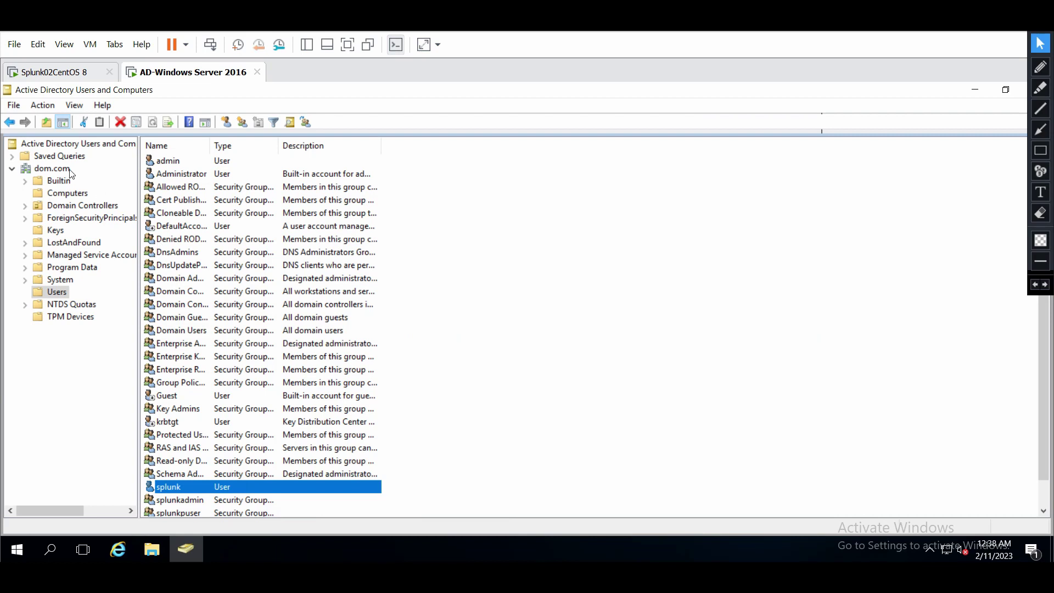
right_click(60, 292)
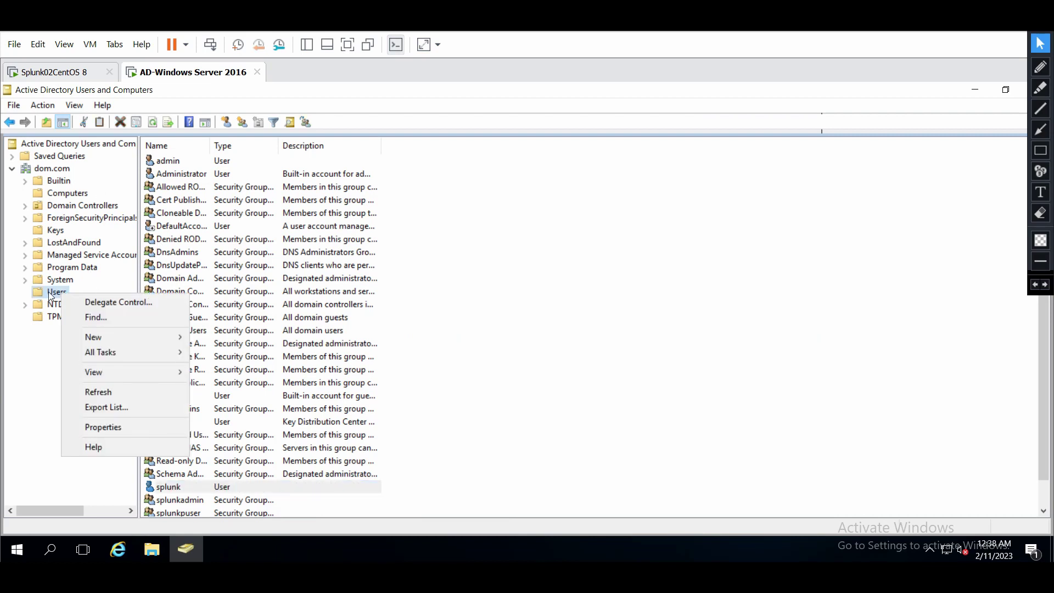
click(114, 428)
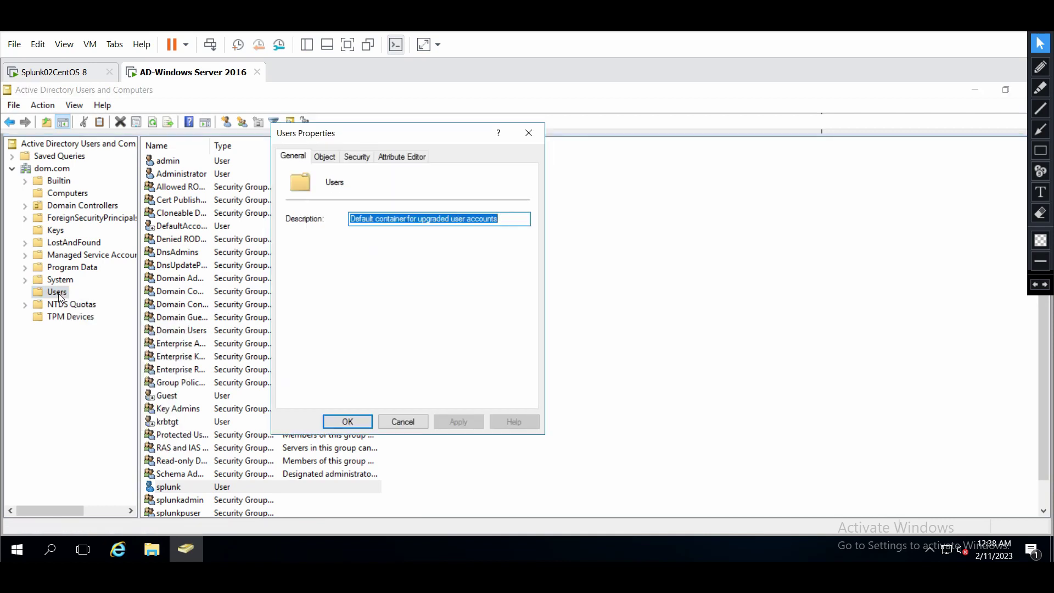
click(396, 160)
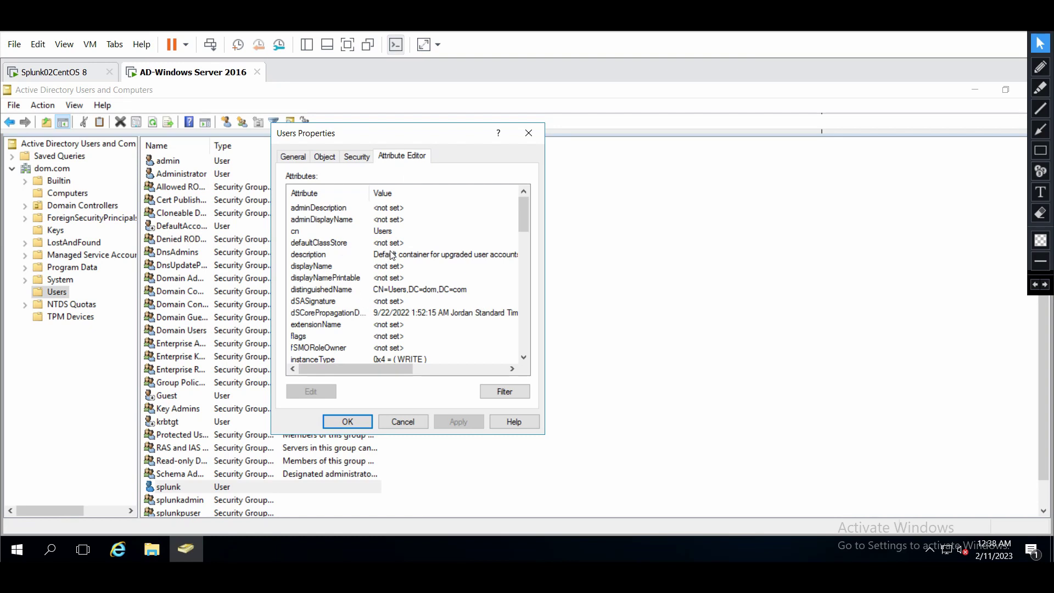
click(523, 357)
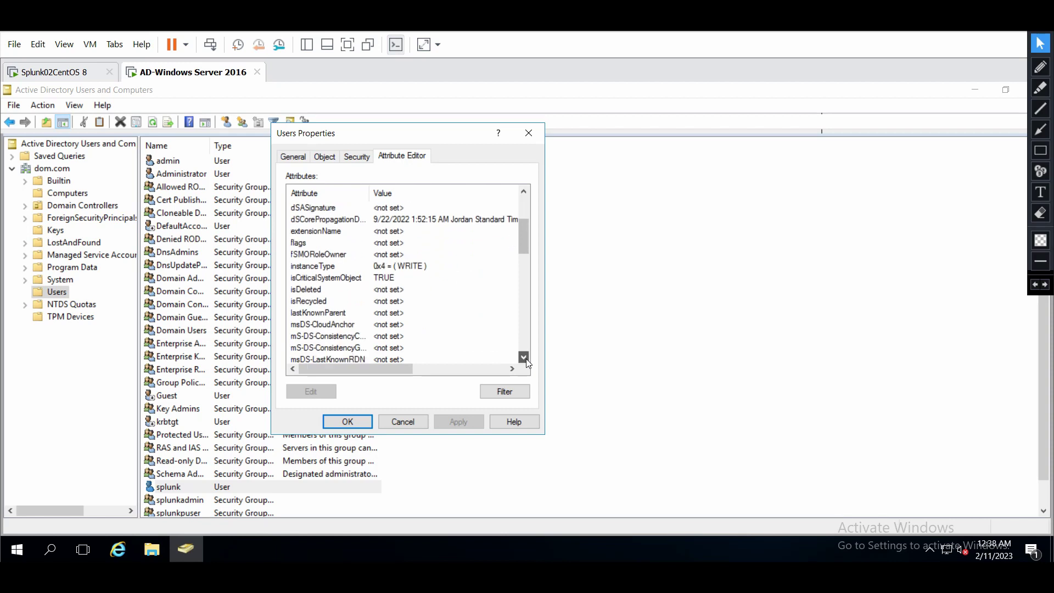
drag(524, 358, 525, 358)
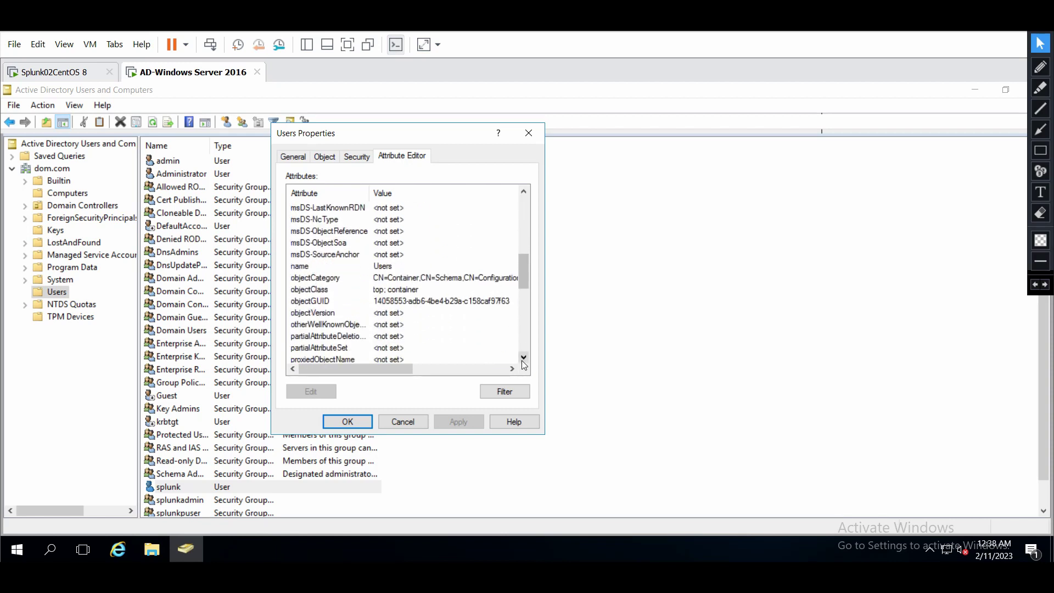
drag(522, 360, 488, 208)
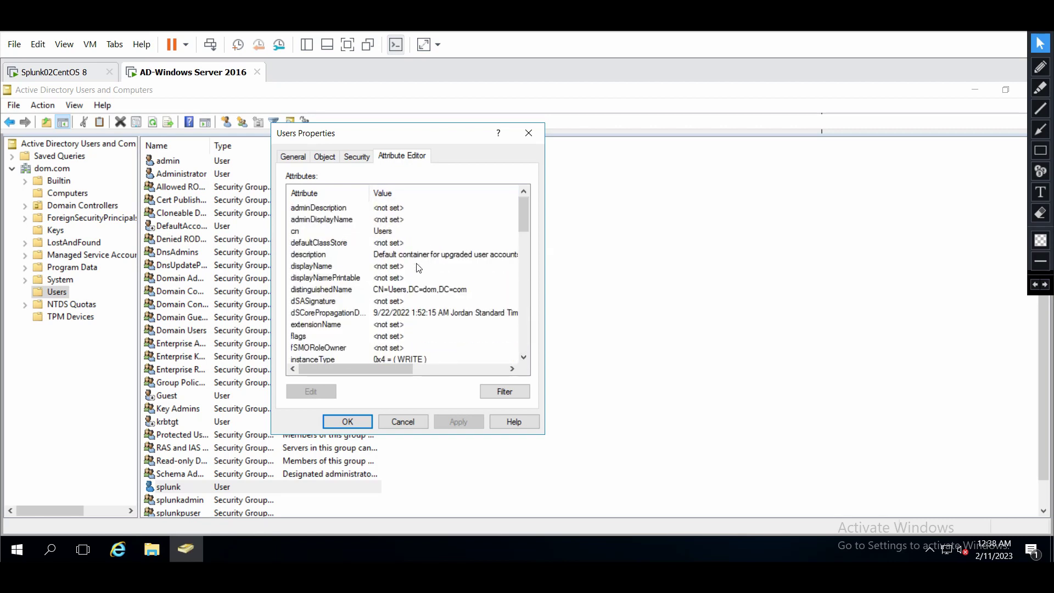
click(353, 291)
click(310, 391)
key(ctrl+c)
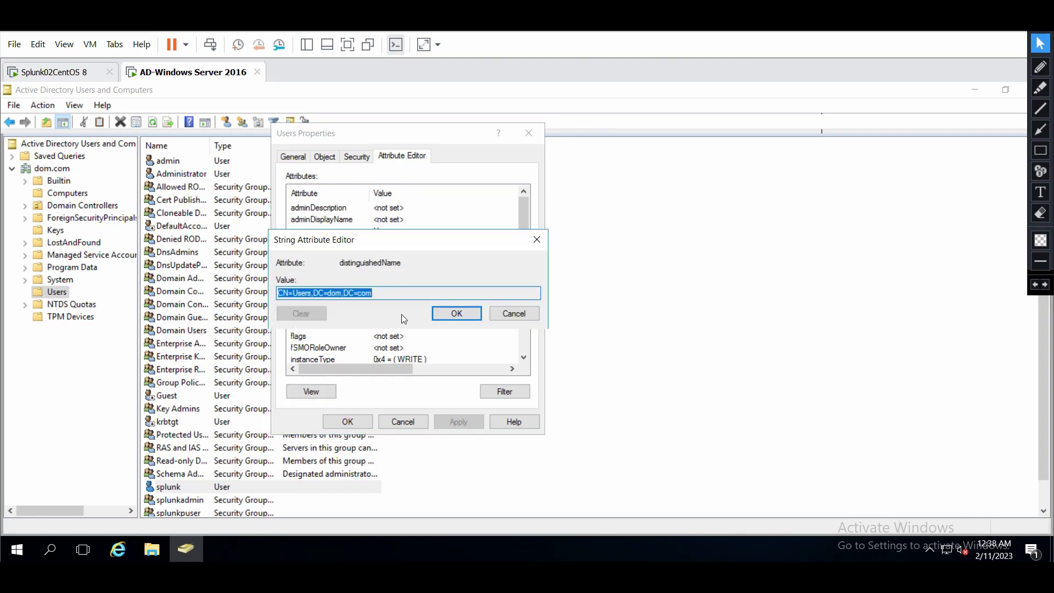
click(457, 313)
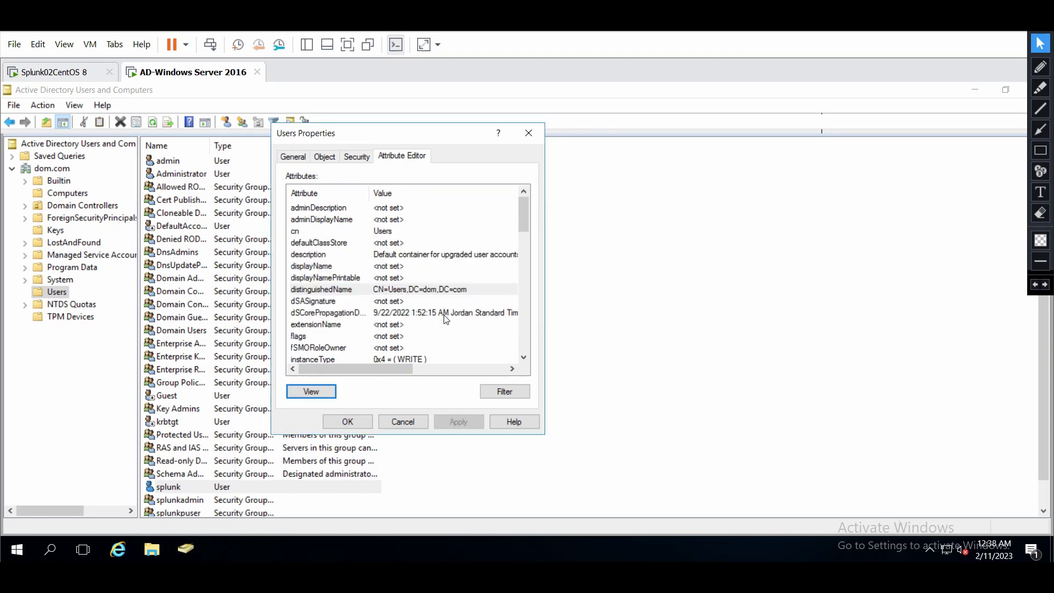
click(417, 423)
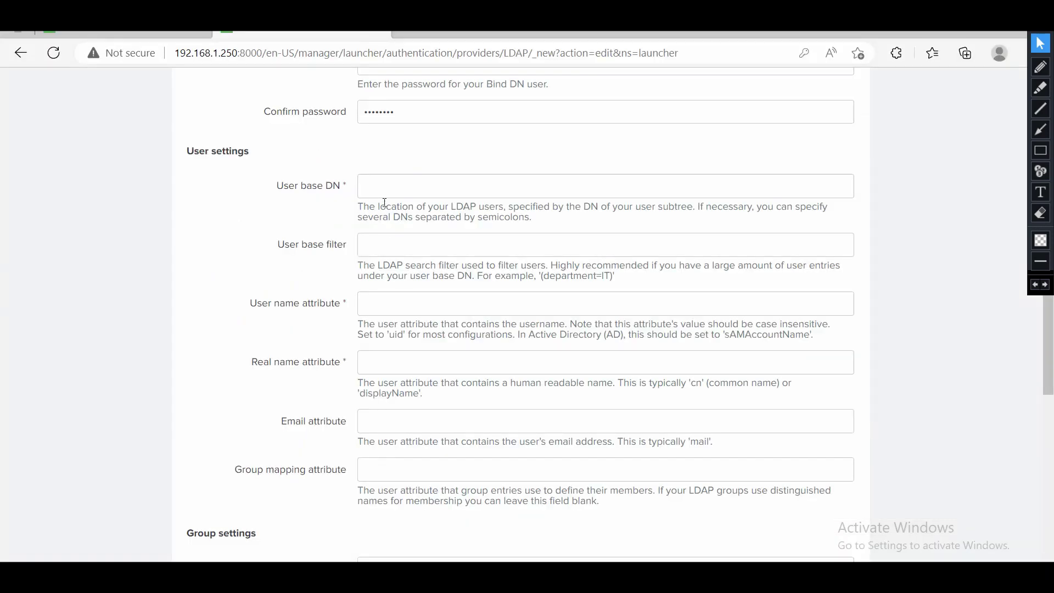
Fill User base DN CN=Users,DC=dom,DC=com, user name attribute sAMAccountName, real name attribute cn.
click(384, 195)
key(ctrl+v)
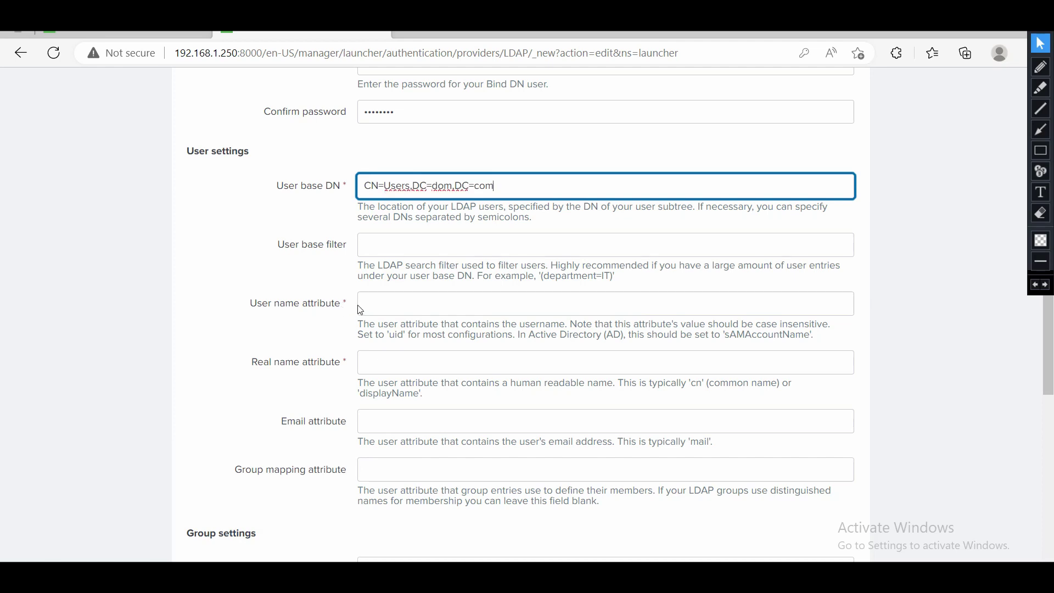
click(397, 304)
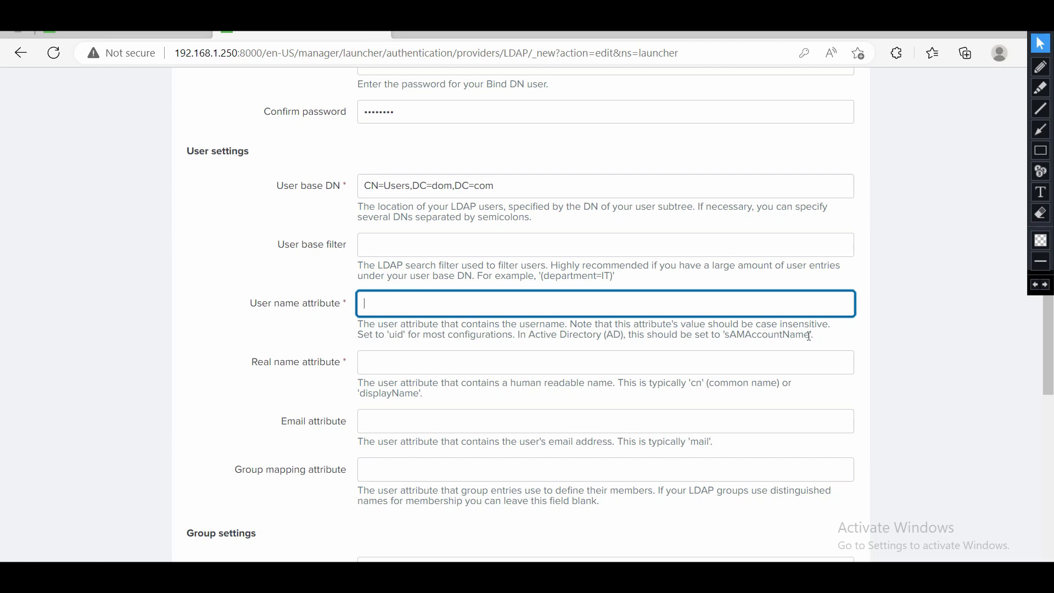
drag(810, 336, 727, 336)
key(ctrl+c)
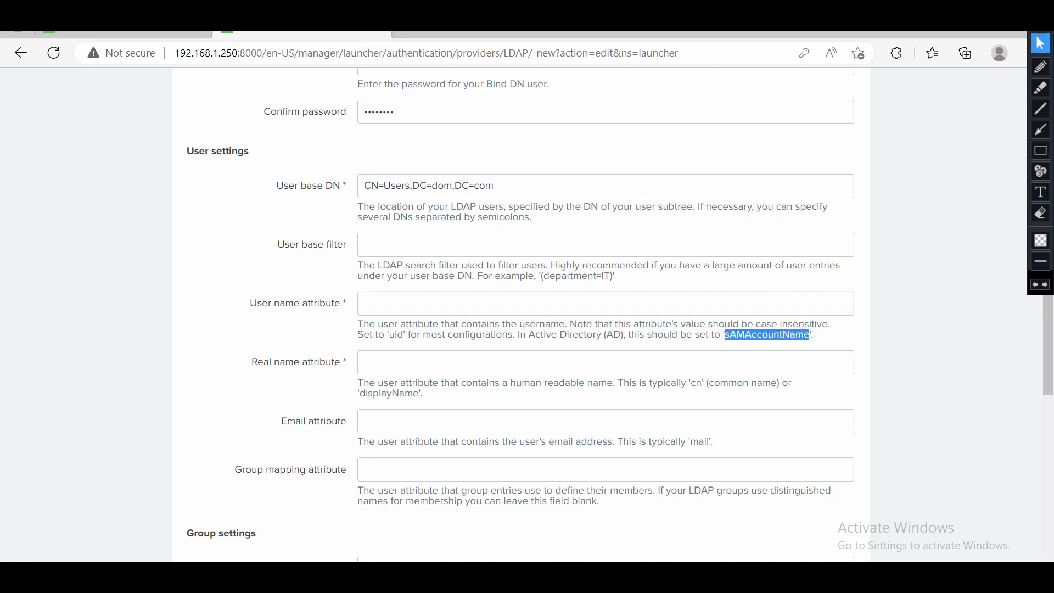
click(680, 310)
key(ctrl+v)
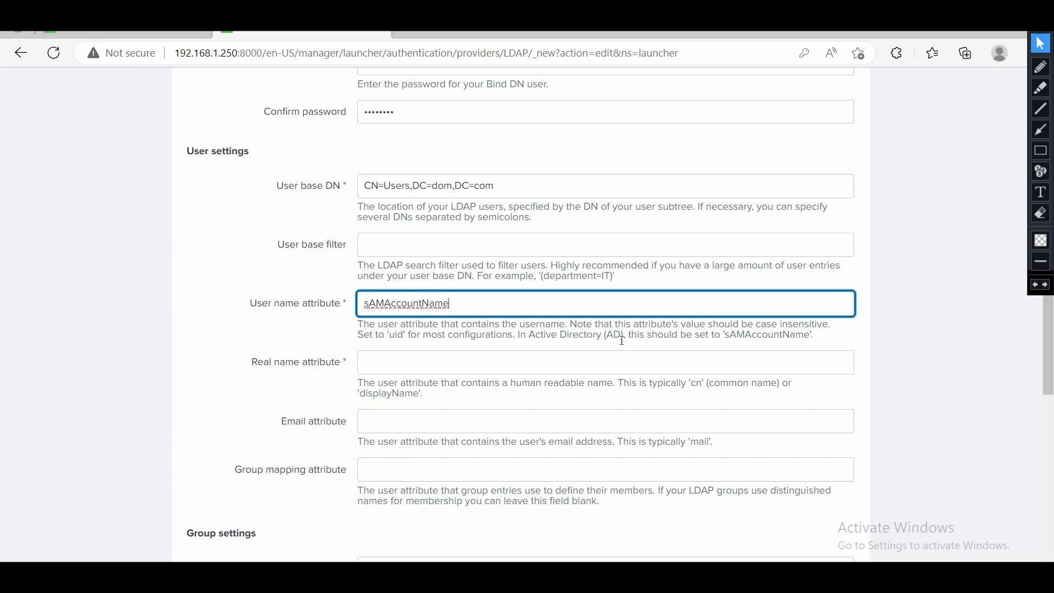
click(594, 361)
text(cn)
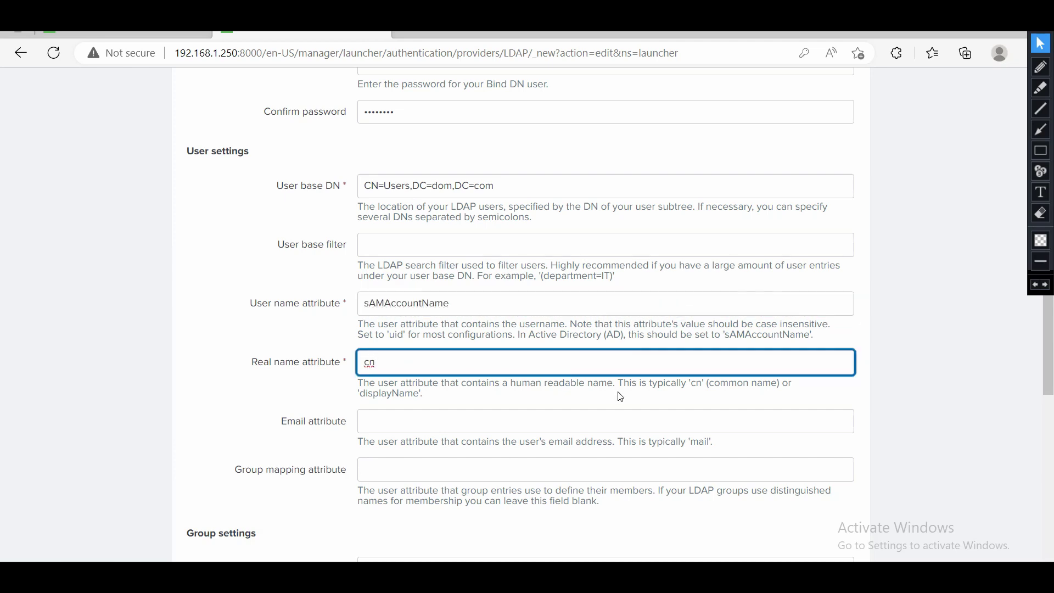
scroll(479, 412, down, 6)
click(395, 237)
click(328, 221)
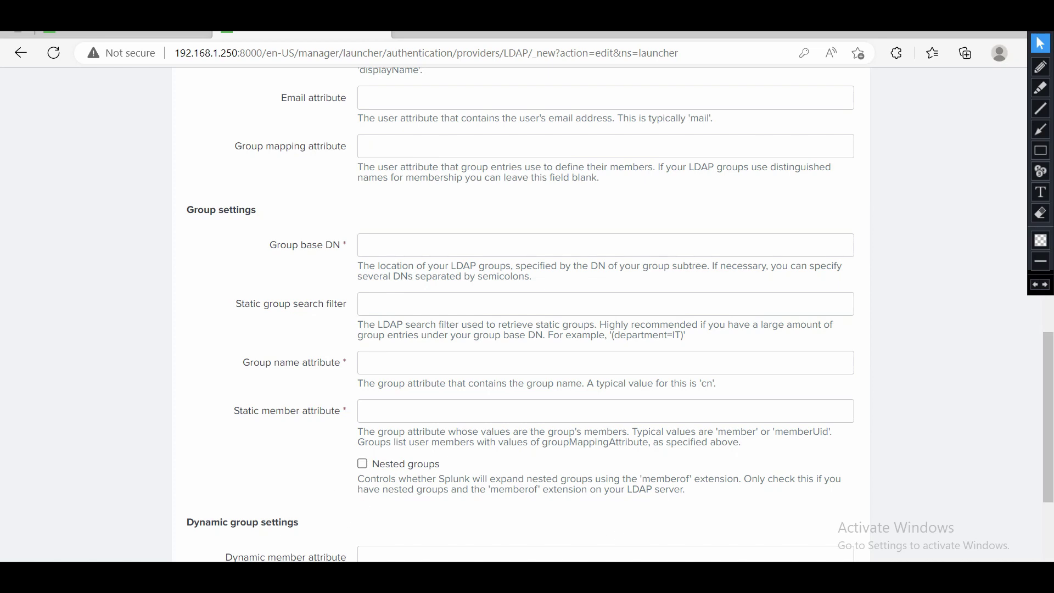
click(302, 493)
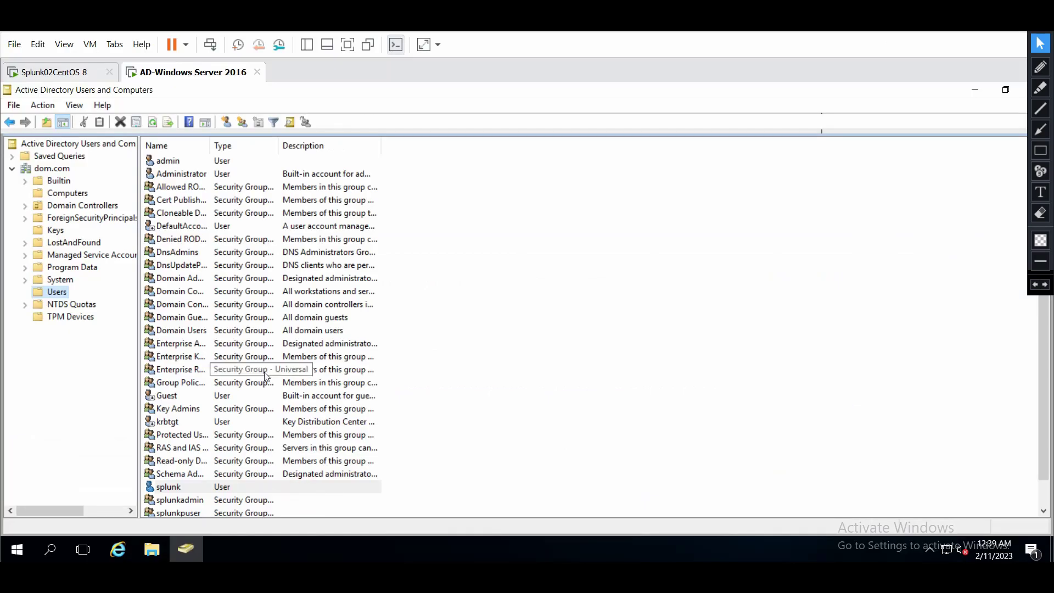
scroll(265, 377, down, 1)
click(175, 476)
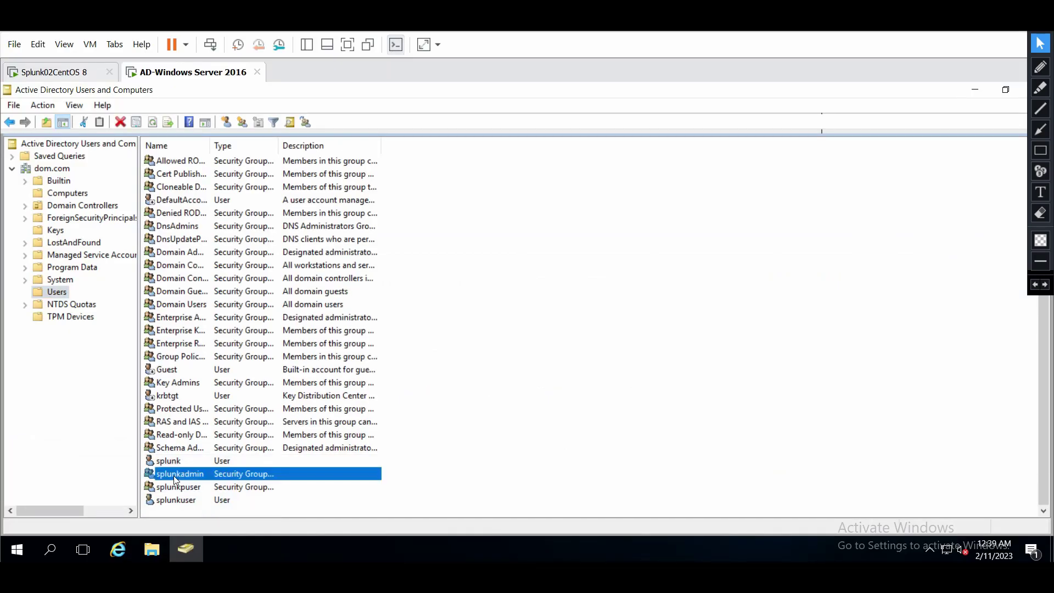
double_click(223, 476)
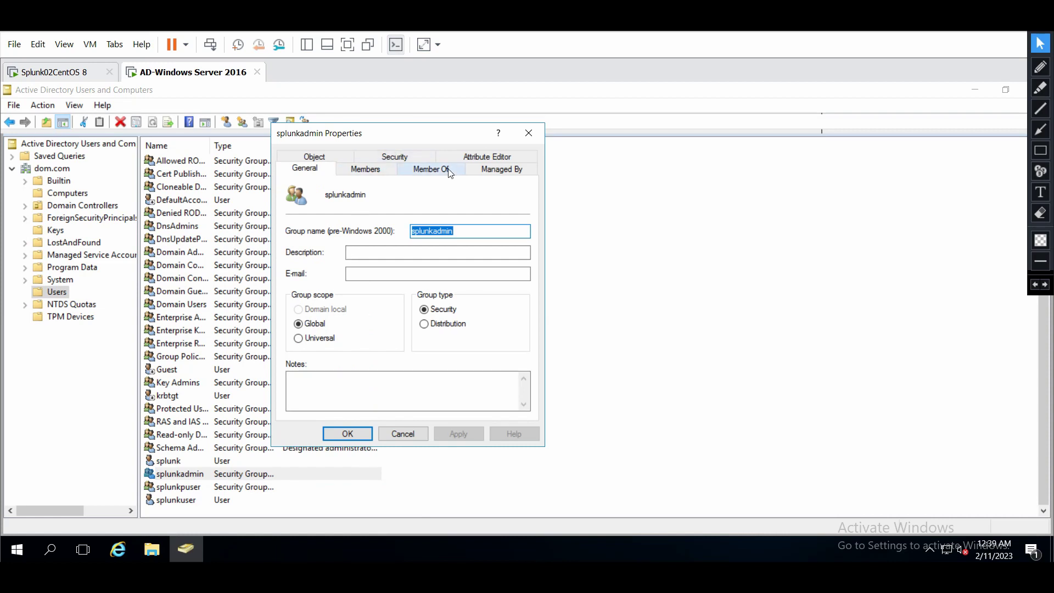
click(490, 161)
click(434, 349)
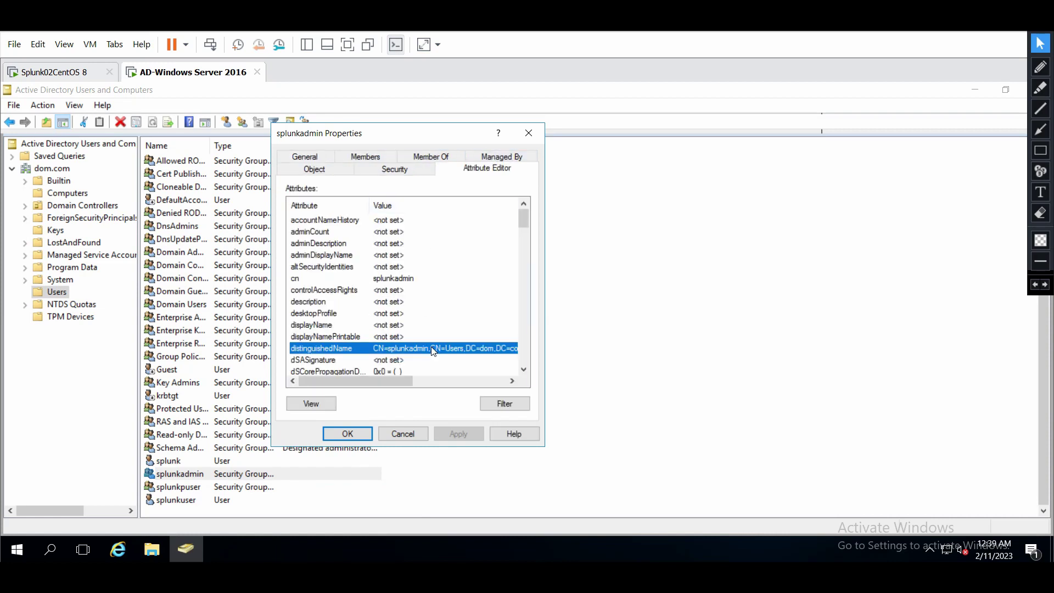
click(313, 407)
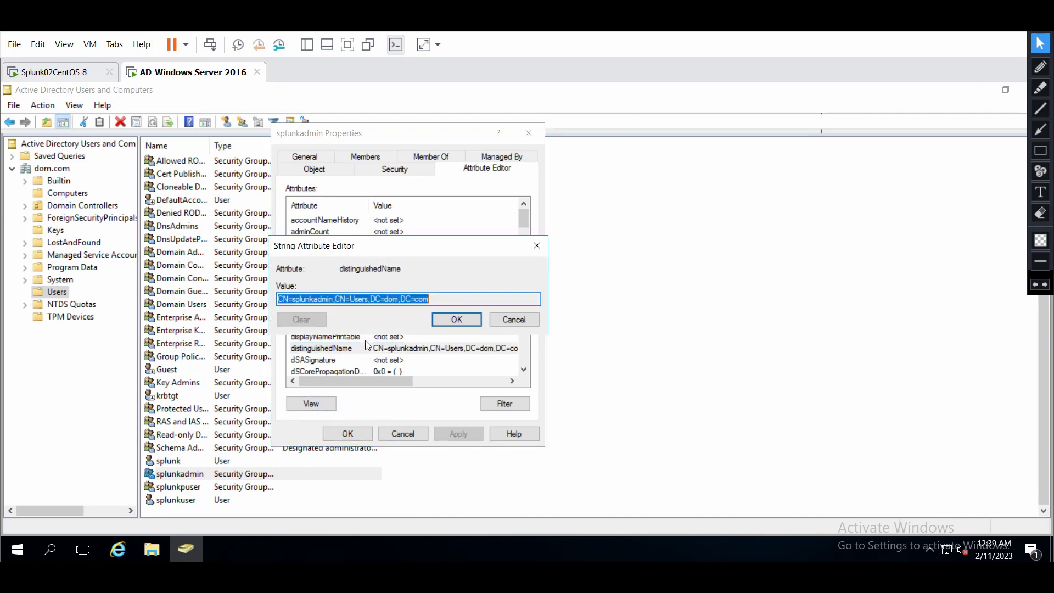
click(434, 318)
click(405, 434)
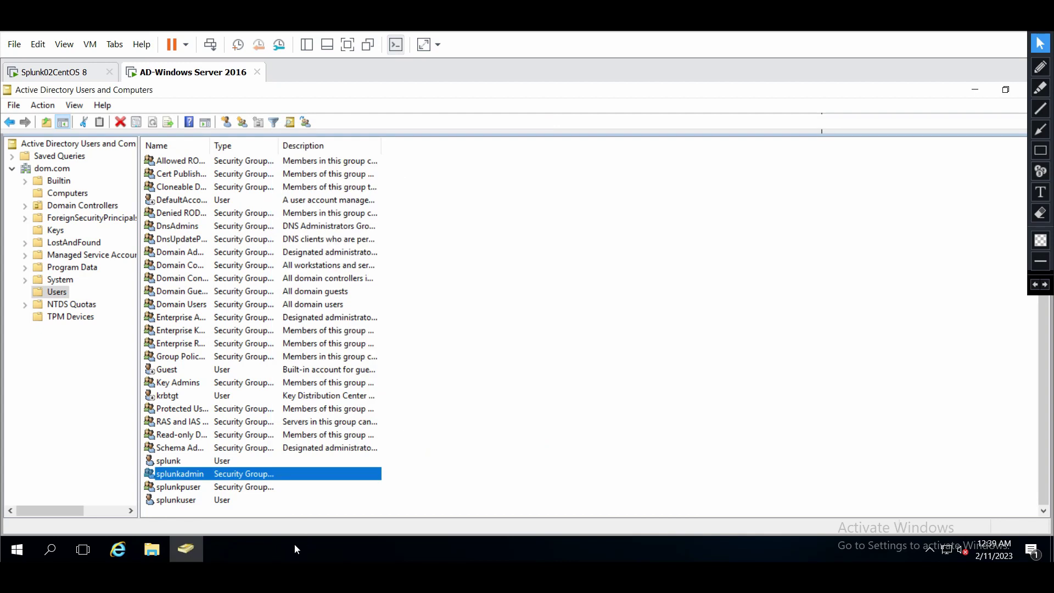
Set Group base DN CN=splunkadmin,CN=Users,DC=dom,DC=com, group name attribute cn, static member attribute member.
click(337, 576)
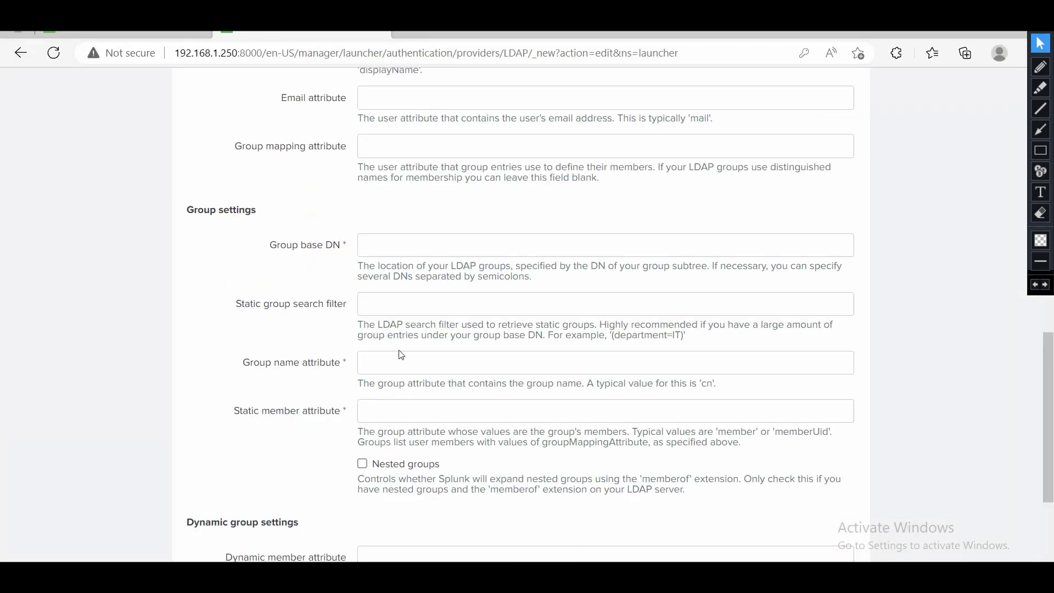
click(380, 248)
text(CN=splunkadmin,CN=Users,DC=dom,DC=com)
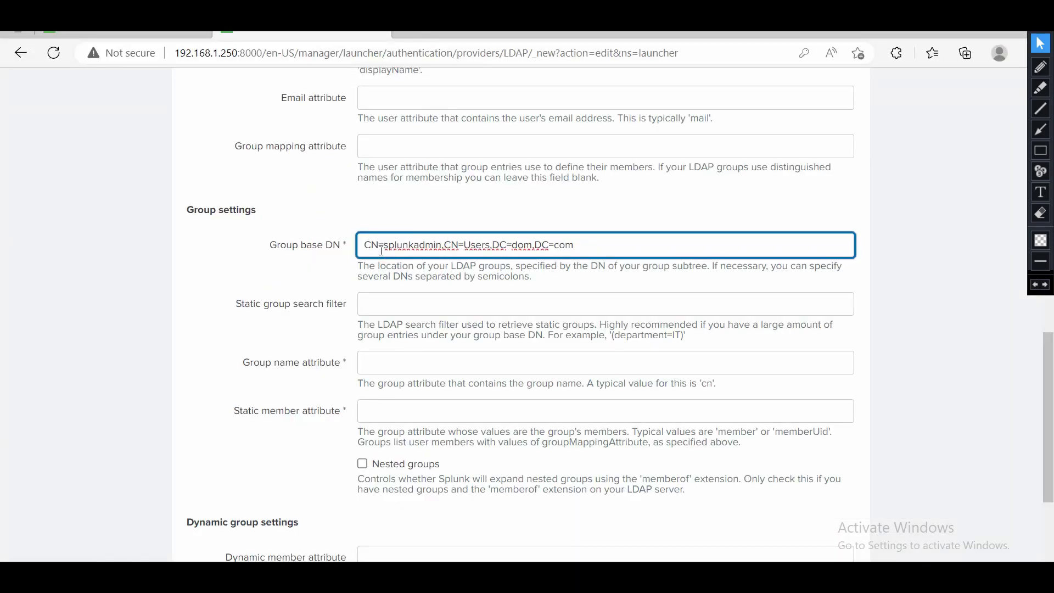
click(392, 368)
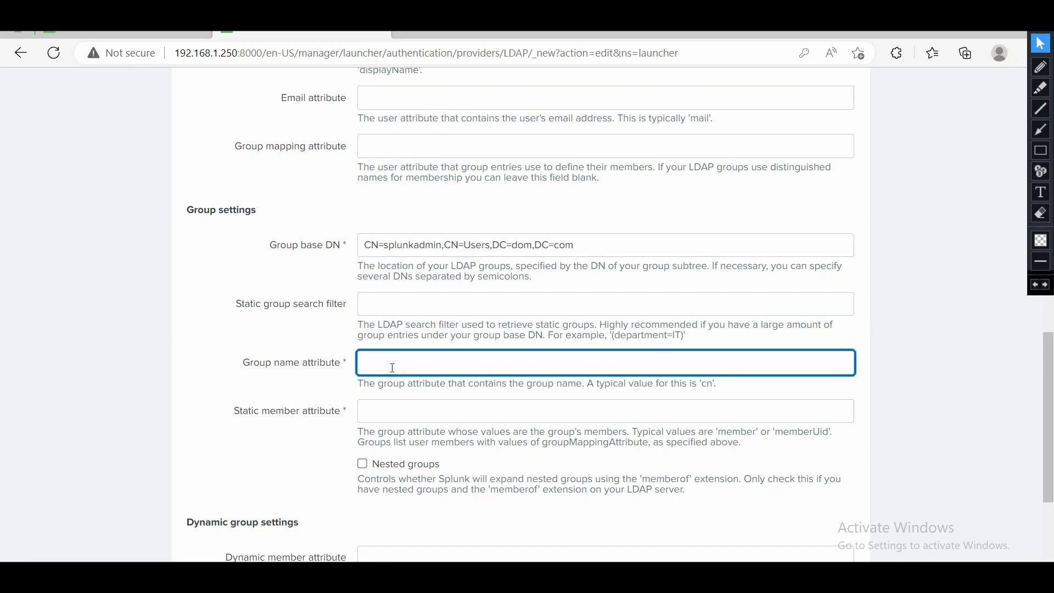
click(410, 407)
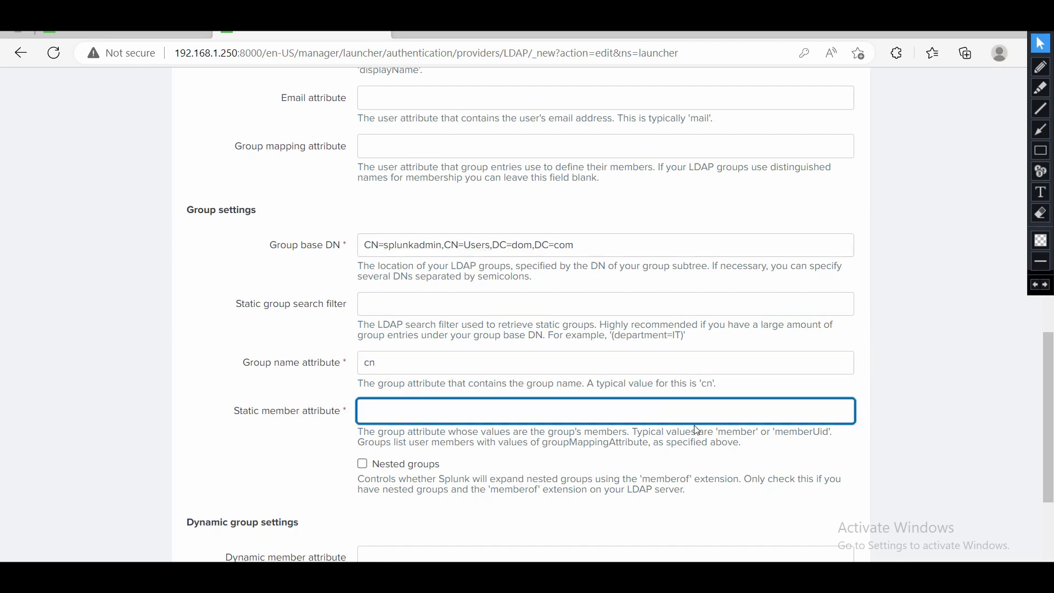
drag(756, 432, 723, 437)
key(ctrl+c)
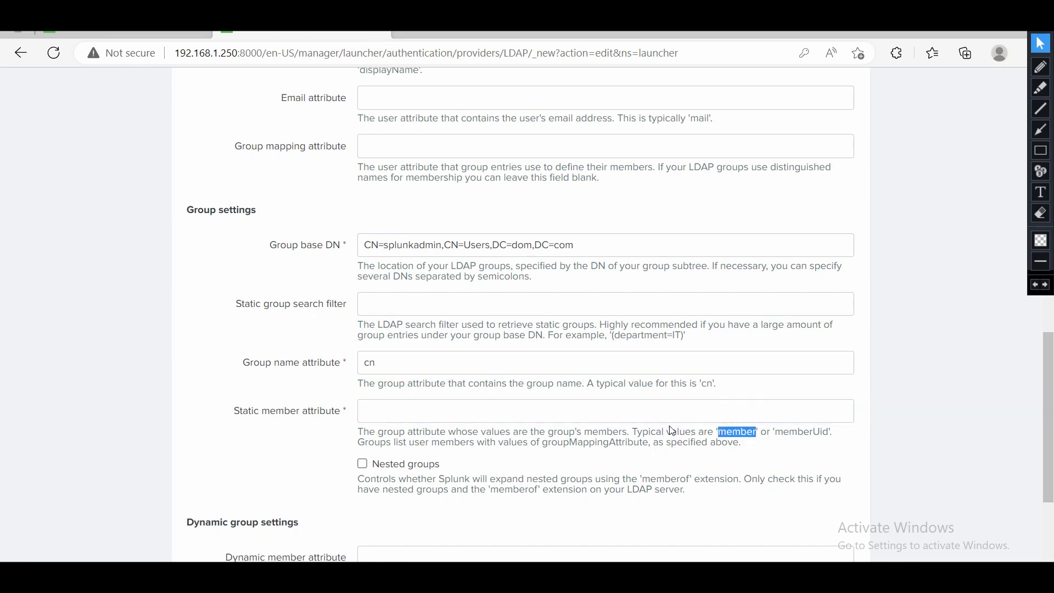
click(629, 411)
key(ctrl+v)
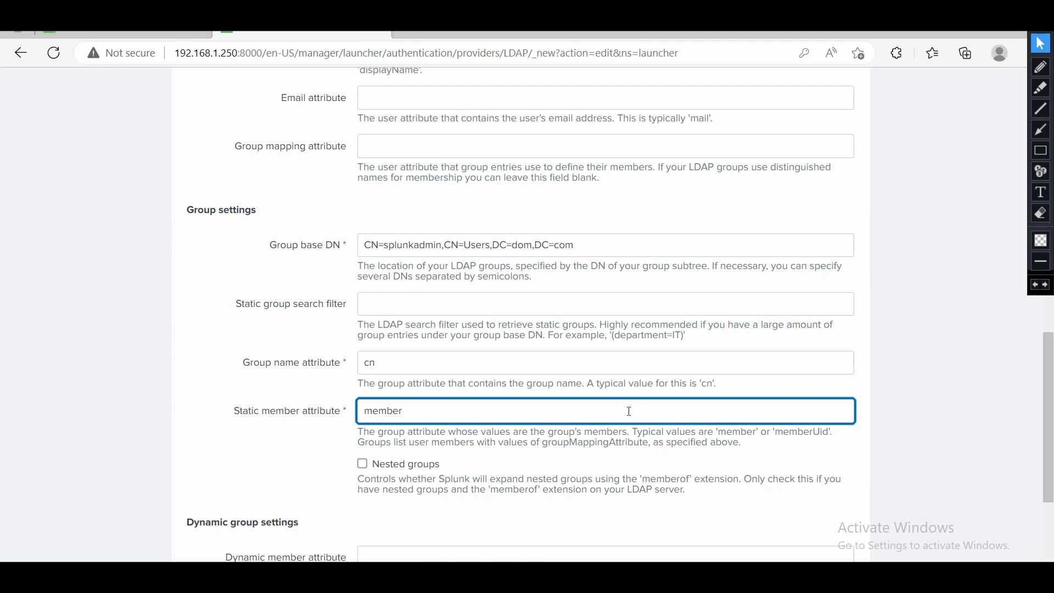
scroll(629, 411, down, 2)
scroll(630, 416, up, 2)
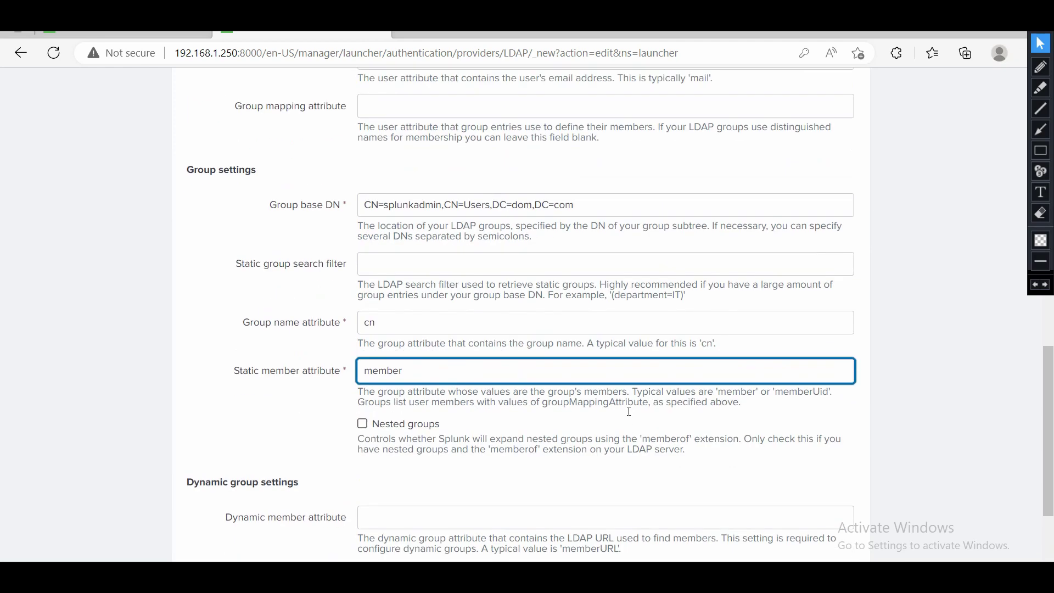
scroll(626, 412, down, 5)
scroll(626, 412, up, 1)
Save the LDAP strategy, which reports that the passwords do not match.
click(807, 518)
click(1008, 89)
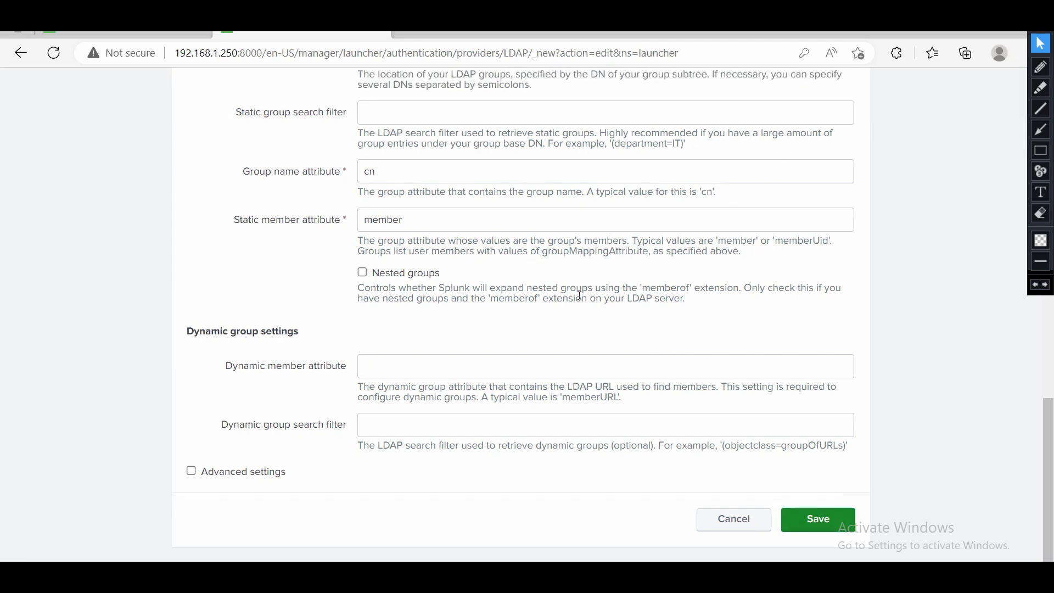
scroll(731, 412, up, 20)
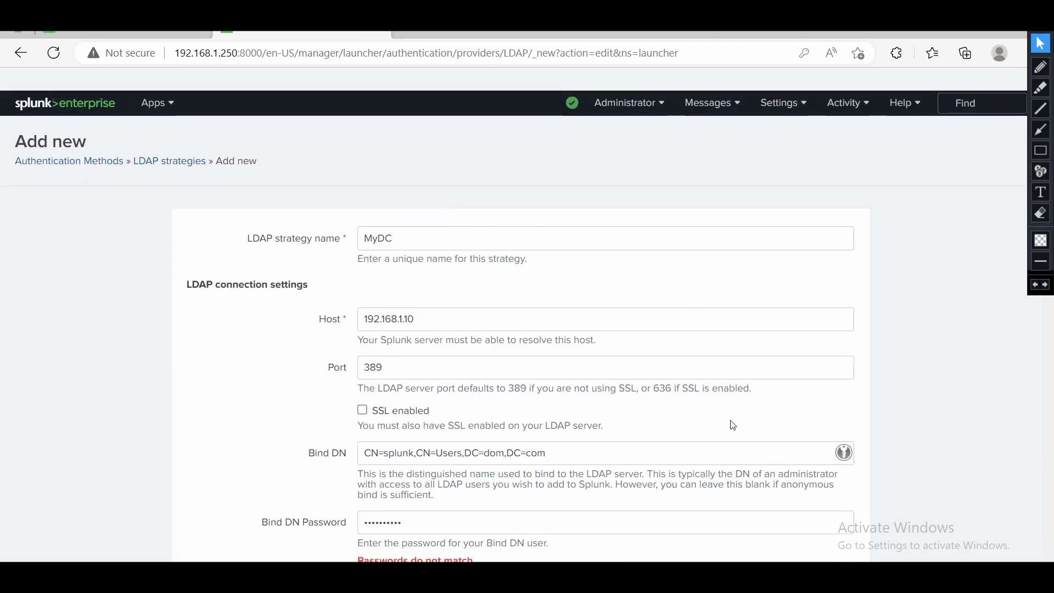
scroll(733, 426, down, 20)
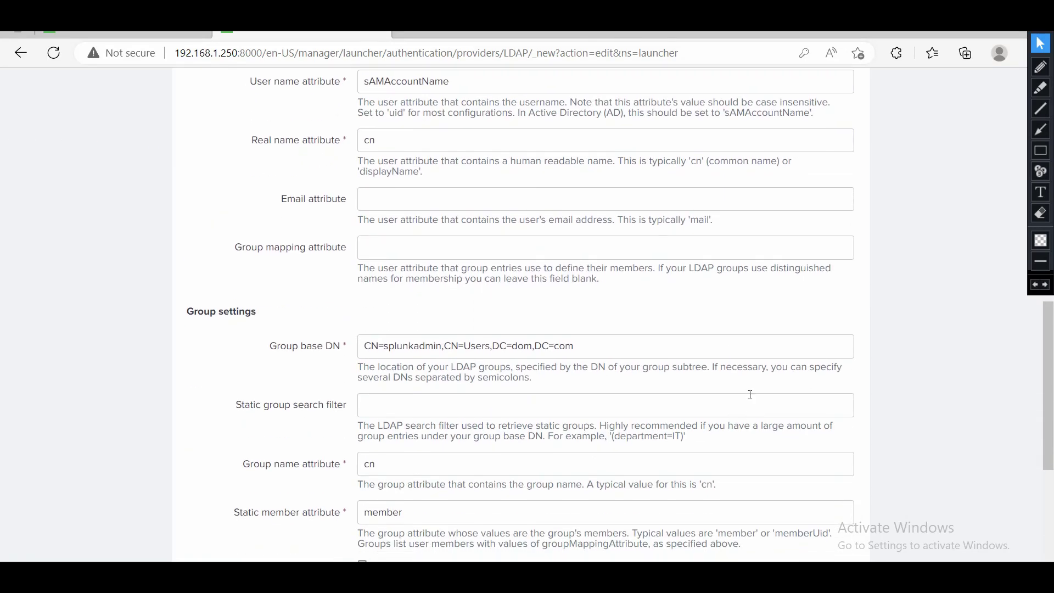
Retry saving the strategy and dismiss the browser's credential prompt.
click(808, 510)
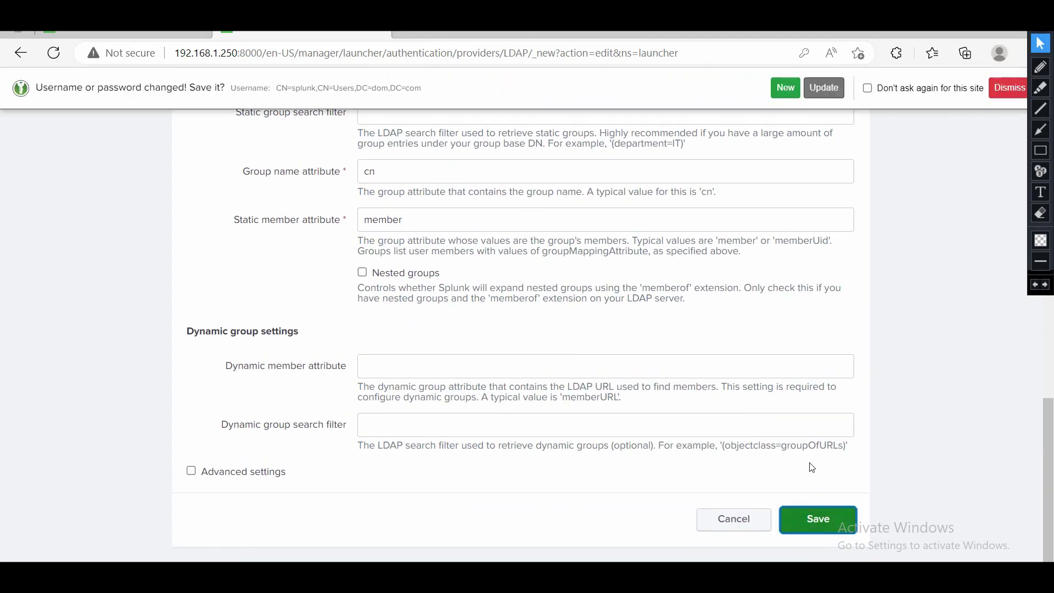
click(1010, 88)
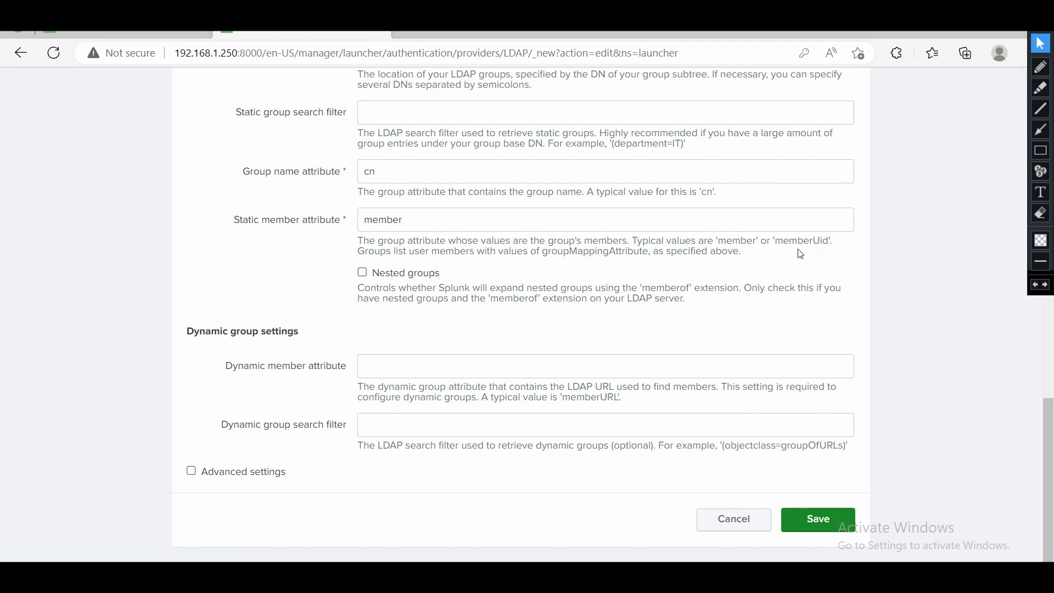
scroll(801, 255, down, 1)
scroll(800, 252, up, 8)
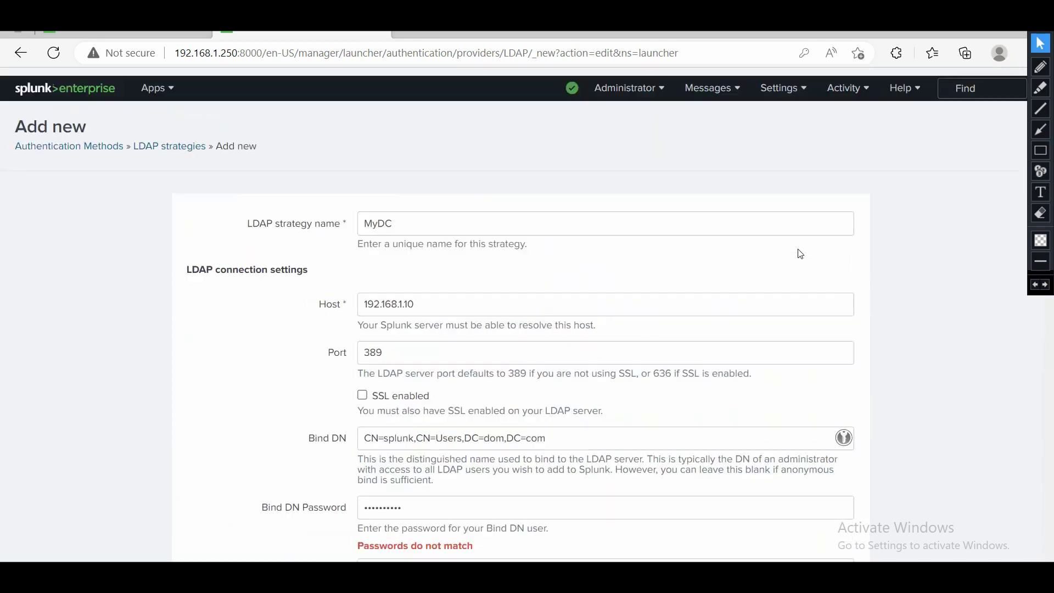
scroll(801, 254, down, 3)
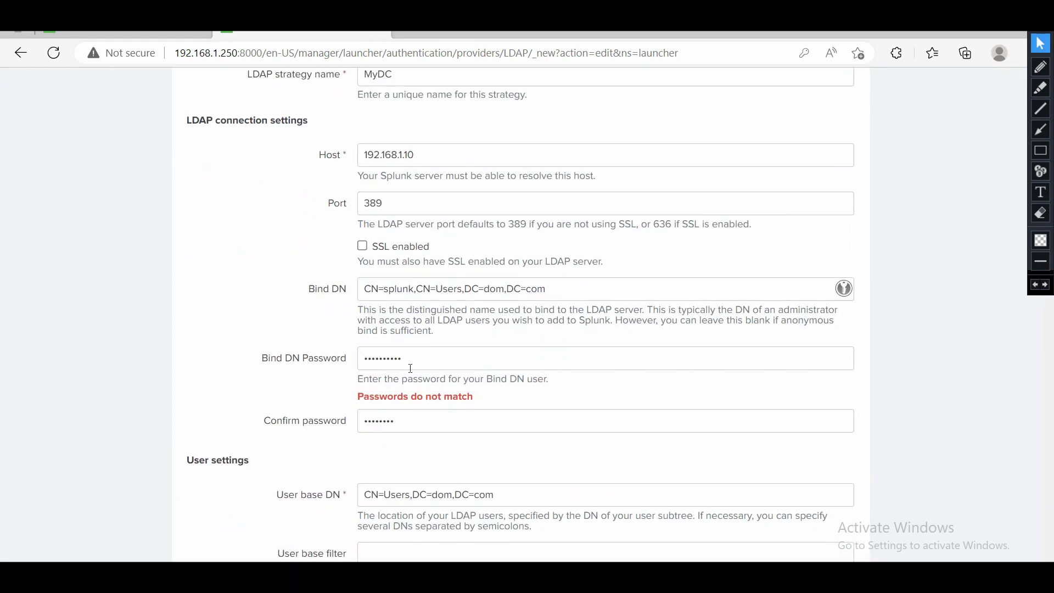
Re-enter a matching bind password and confirmation, then save the MyDC strategy.
double_click(410, 368)
text(••)
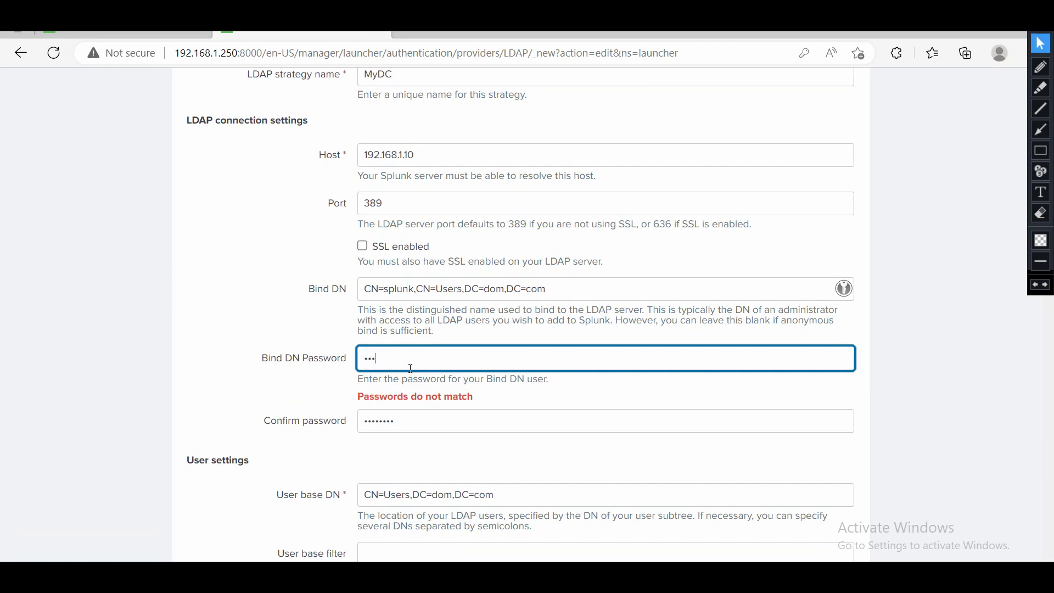
key(Tab)
text(•)
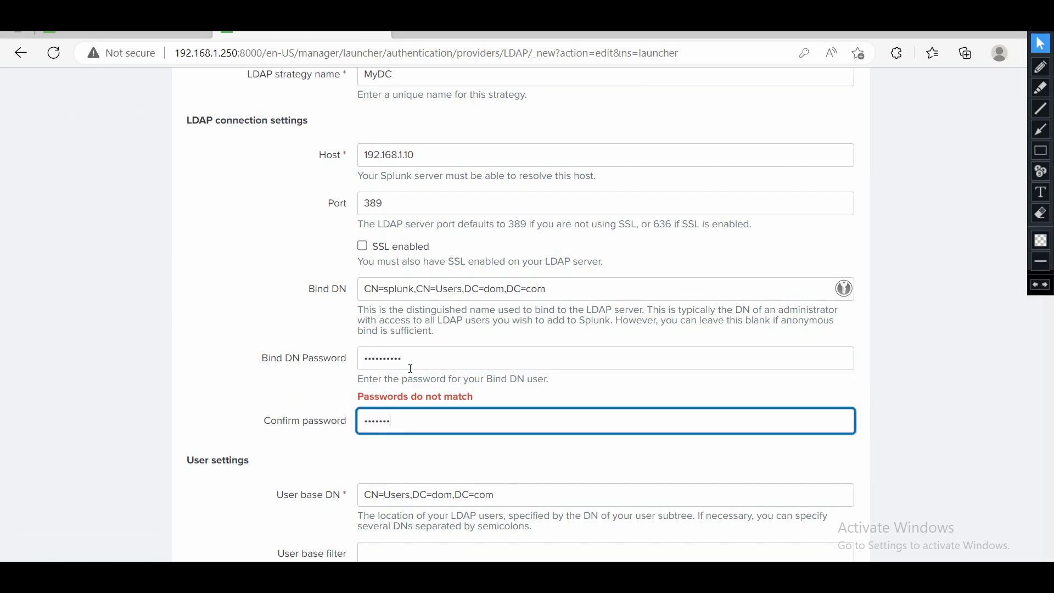
scroll(623, 437, down, 15)
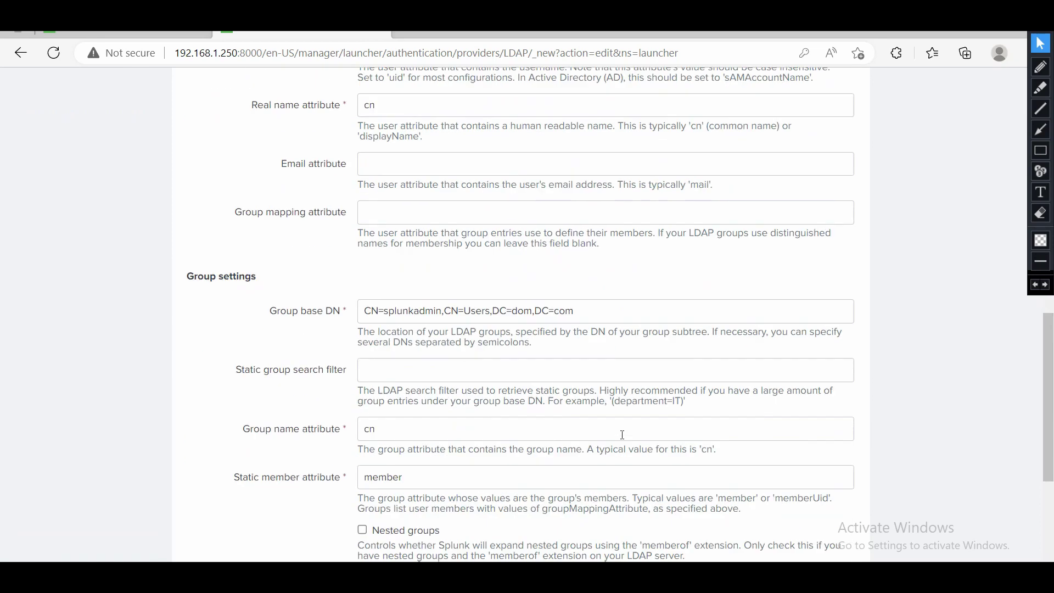
click(794, 521)
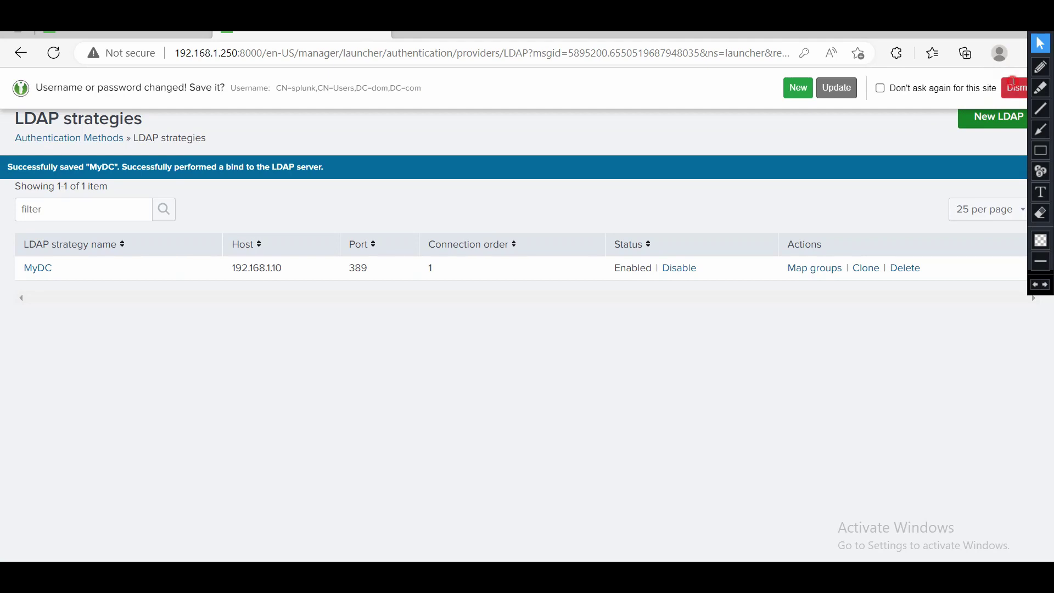
Dismiss the password-saving bar and open MyDC's group mappings, showing splunkadmin unmapped.
click(1013, 88)
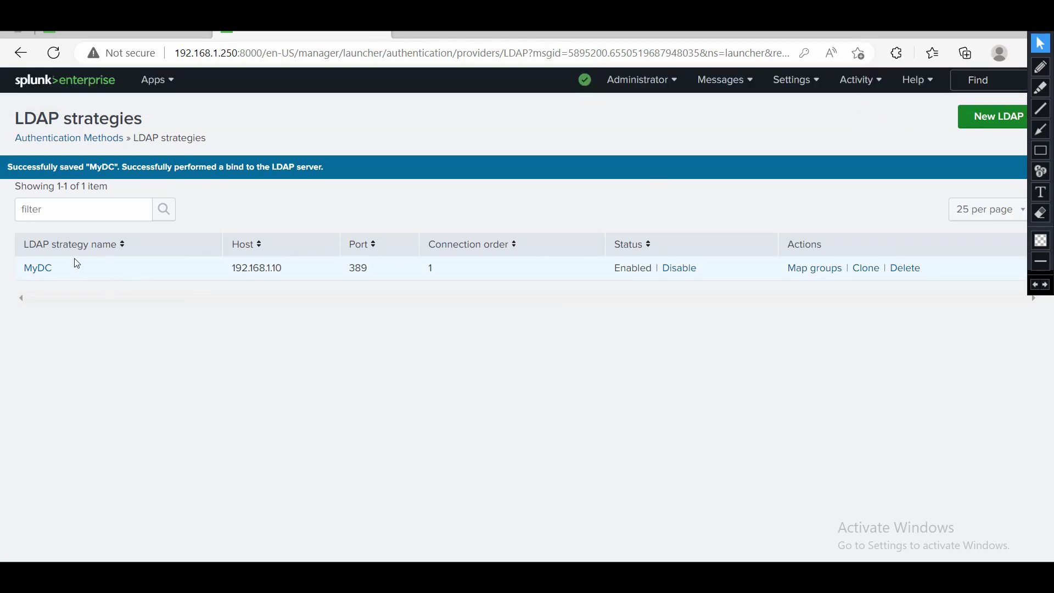
click(825, 273)
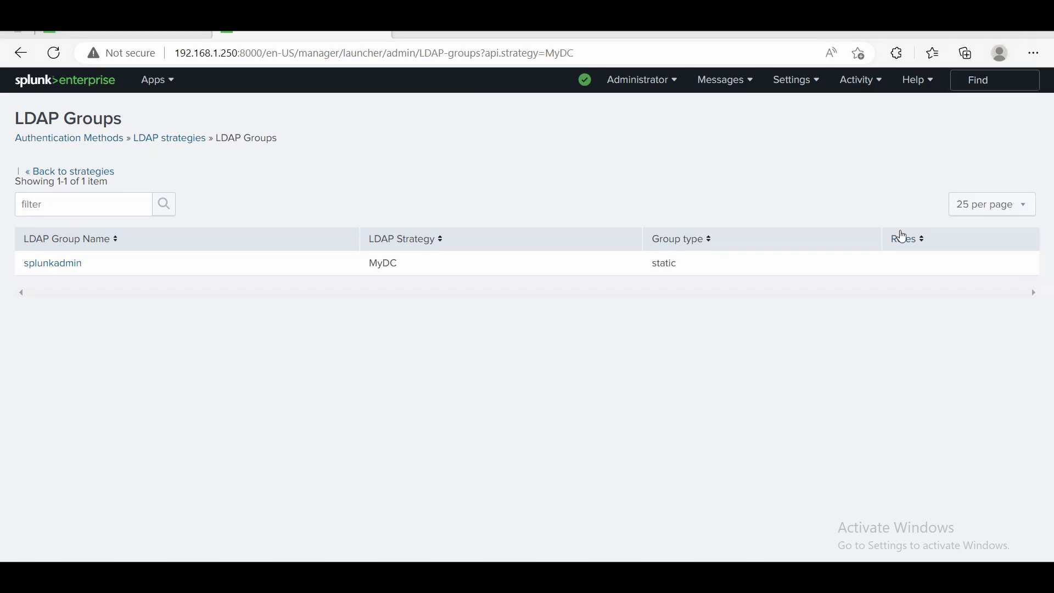
Map the splunkadmin group to the admin role and reopen the MyDC strategy for editing.
click(70, 269)
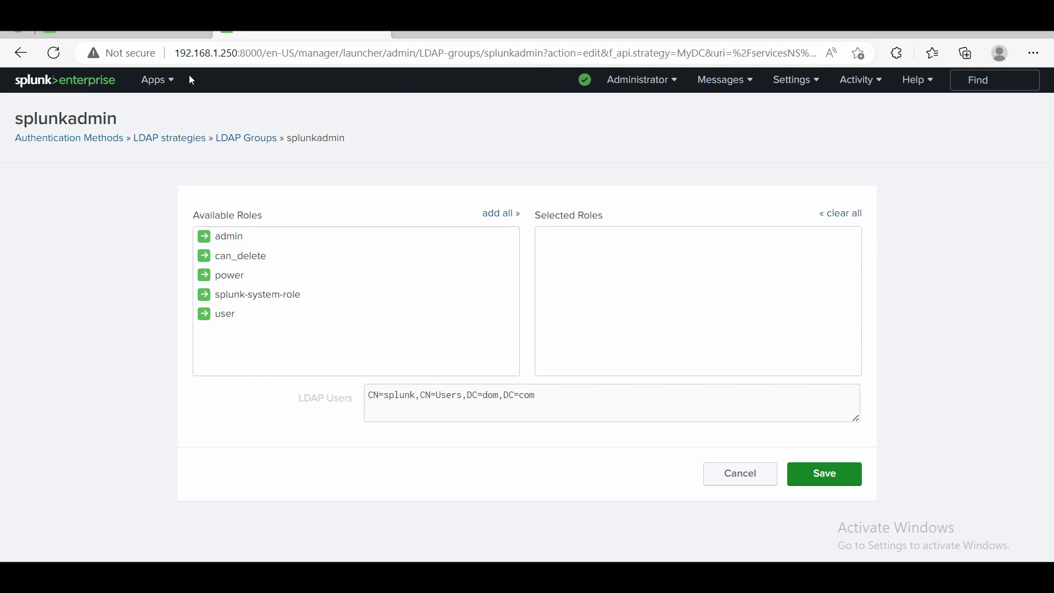
click(226, 237)
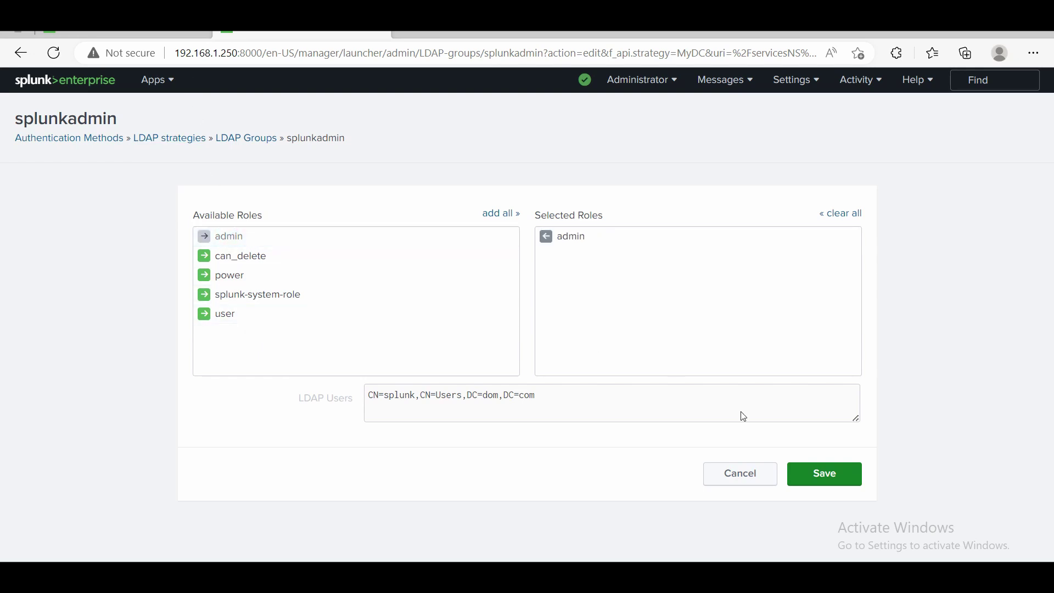
click(829, 472)
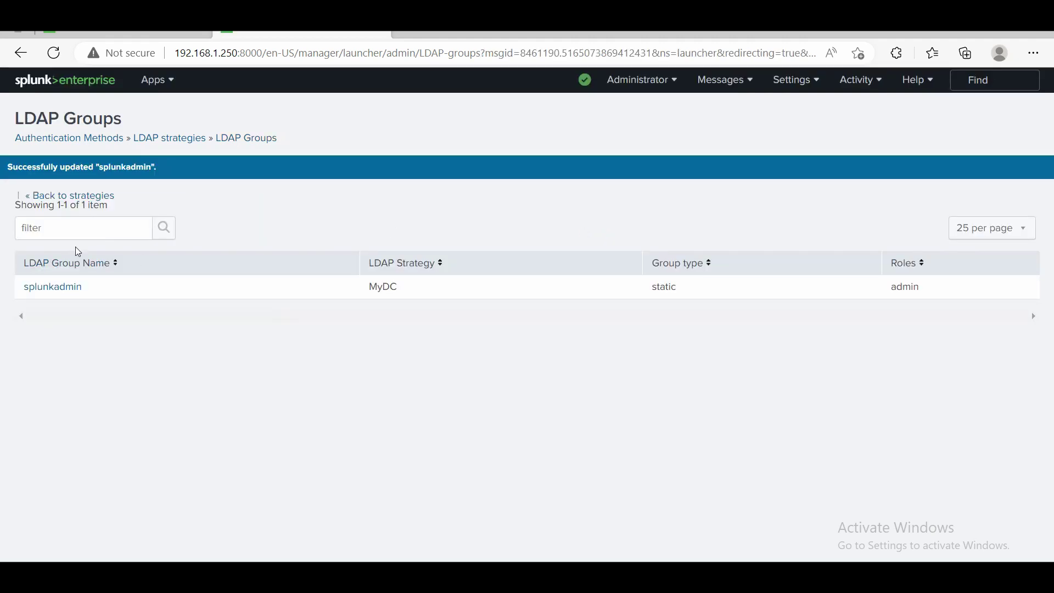
click(53, 198)
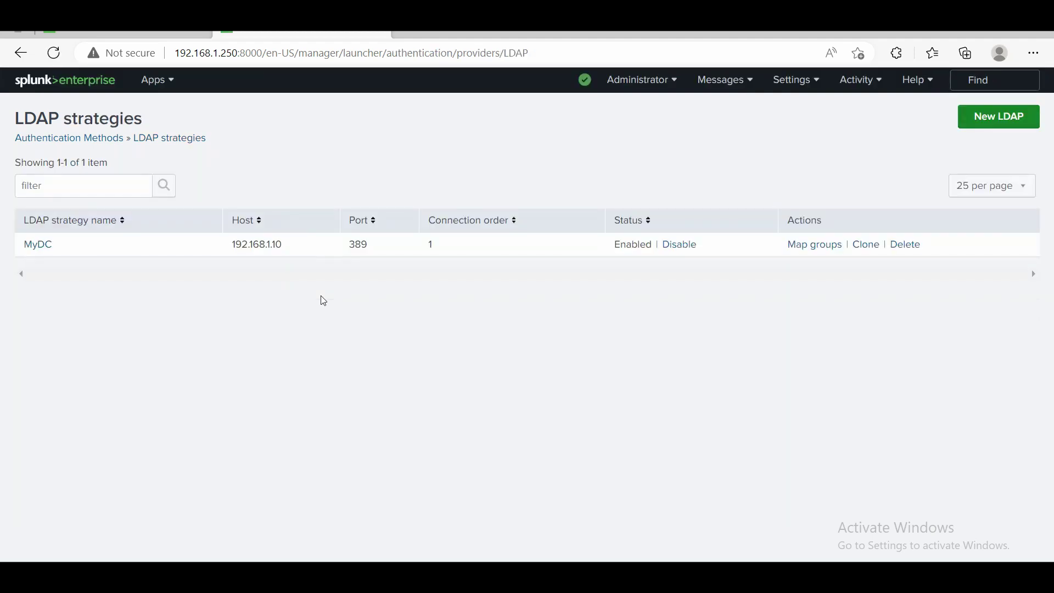
click(42, 244)
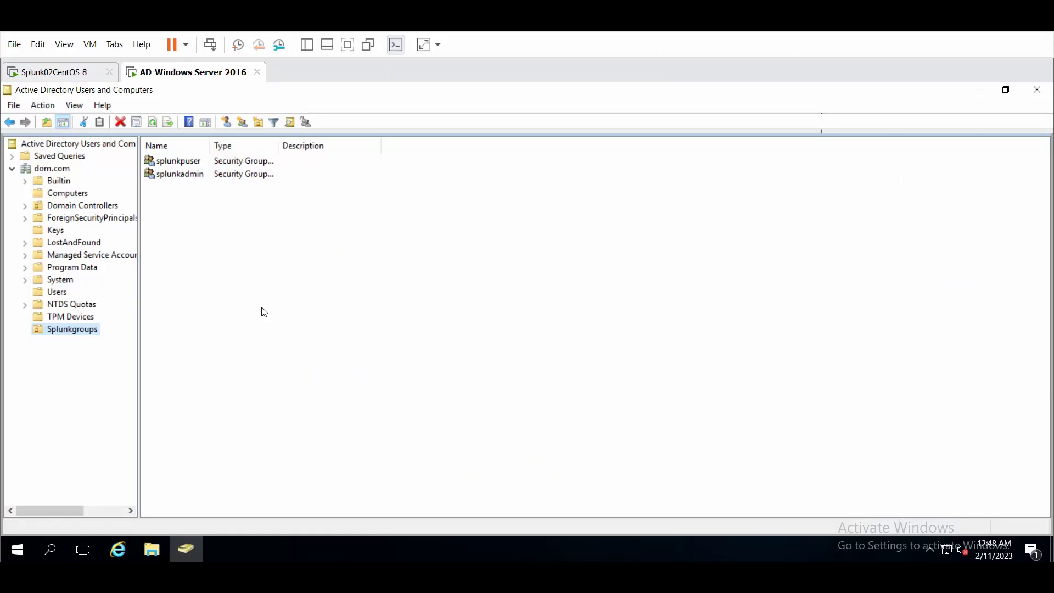
click(52, 170)
right_click(55, 171)
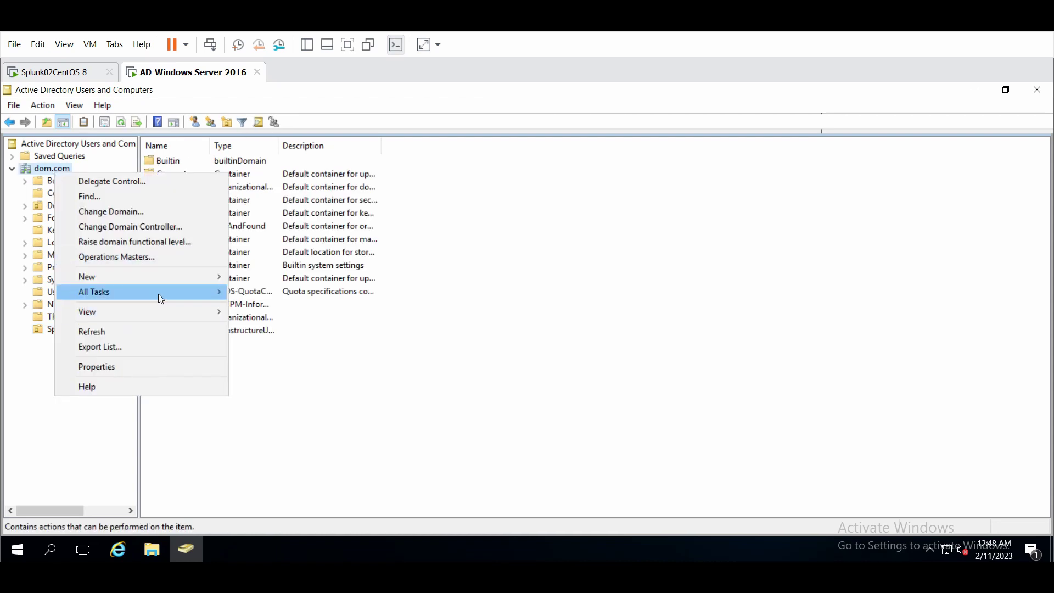
mouse_move(186, 276)
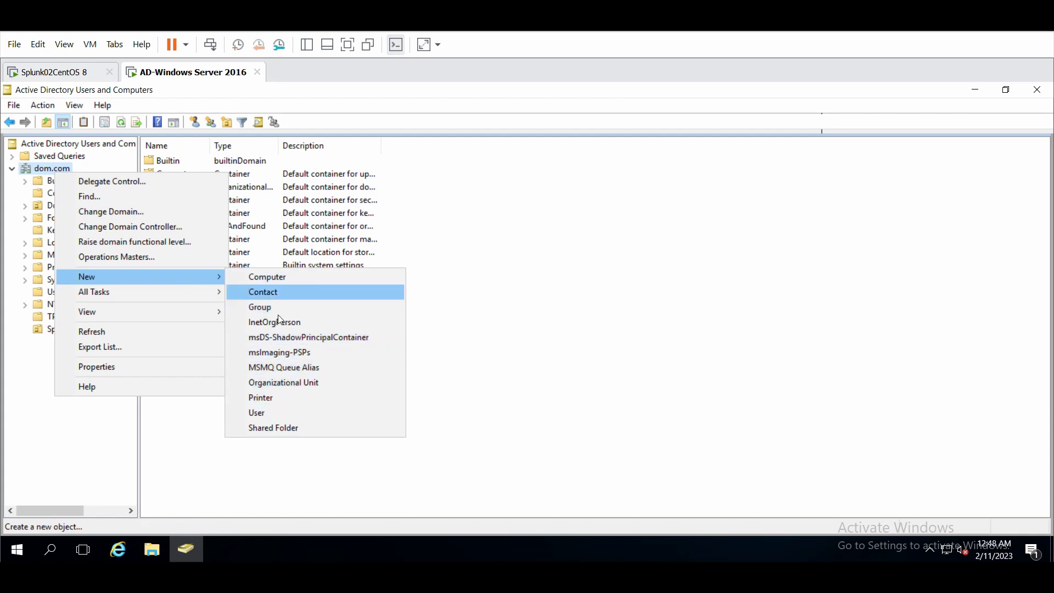
click(294, 383)
click(234, 333)
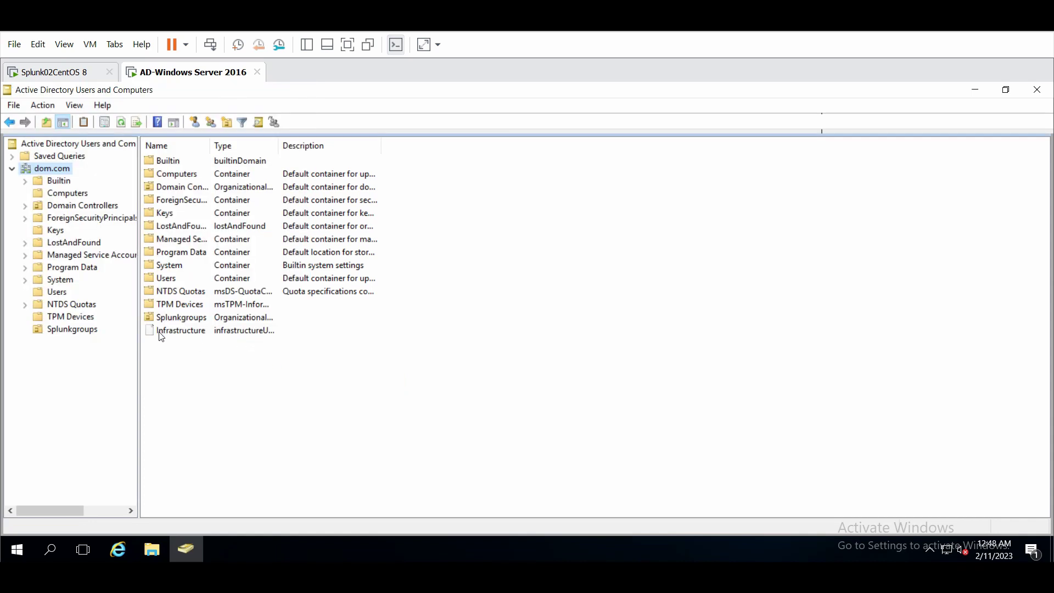
click(72, 333)
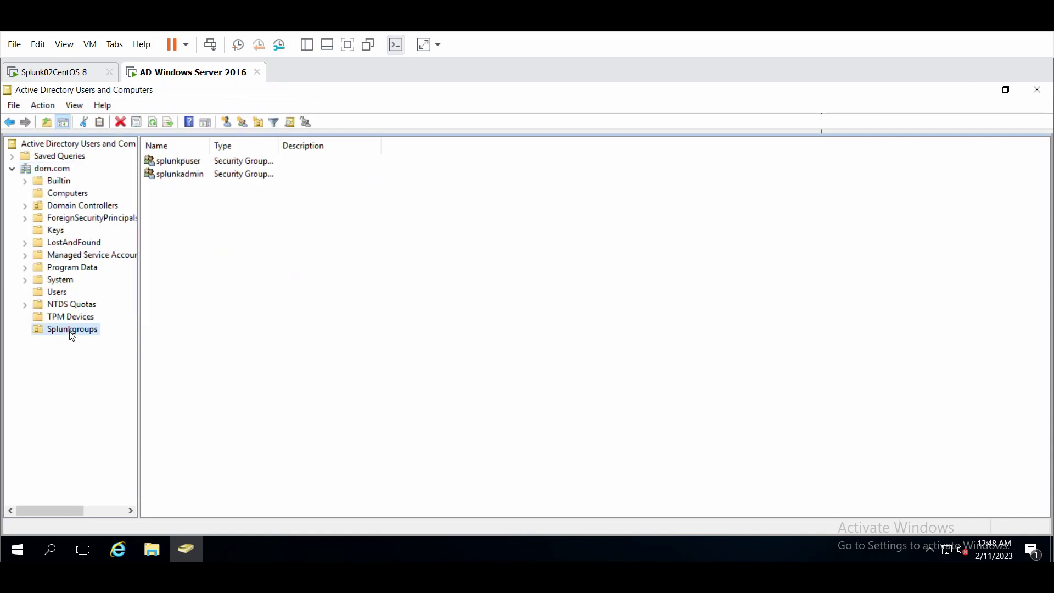
click(57, 293)
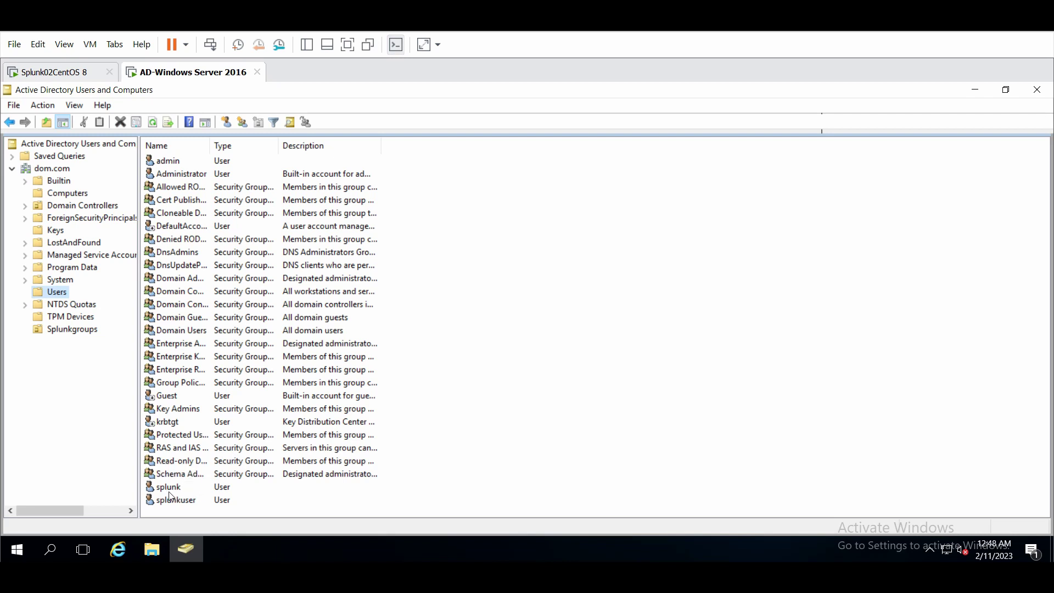
click(72, 330)
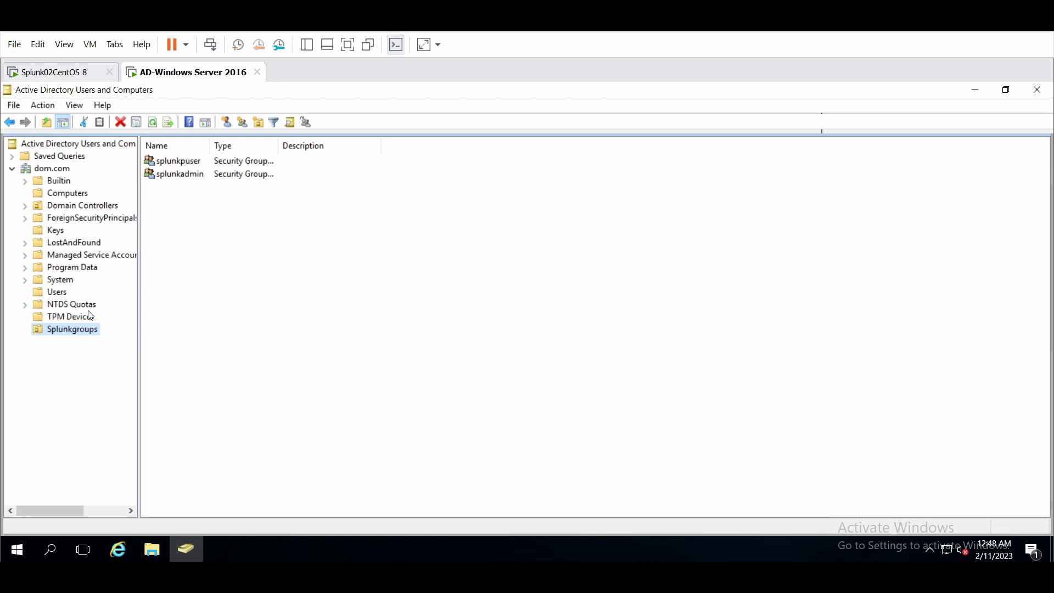
right_click(79, 334)
click(148, 299)
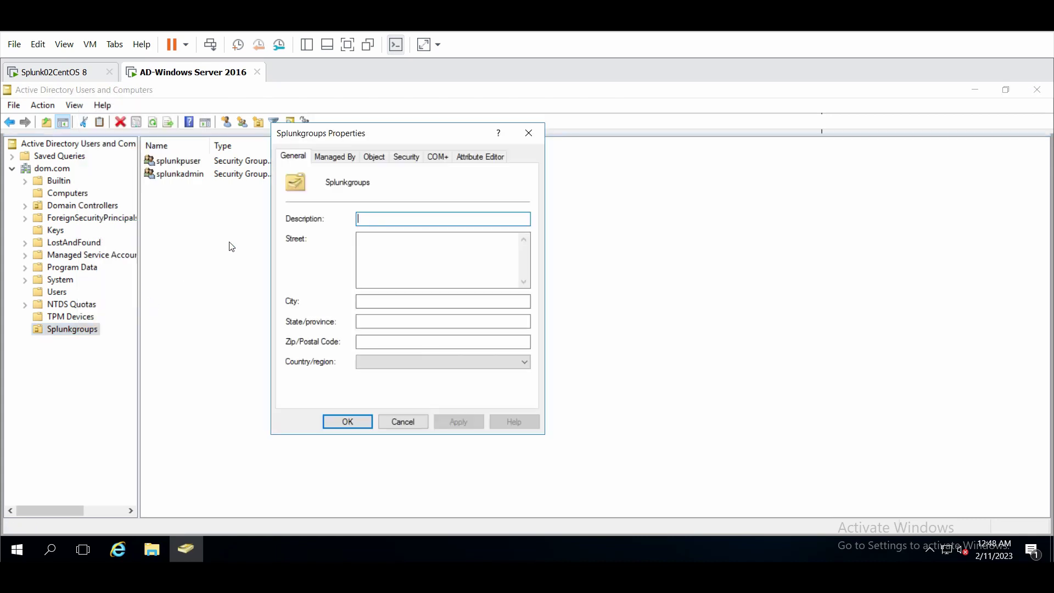
click(483, 156)
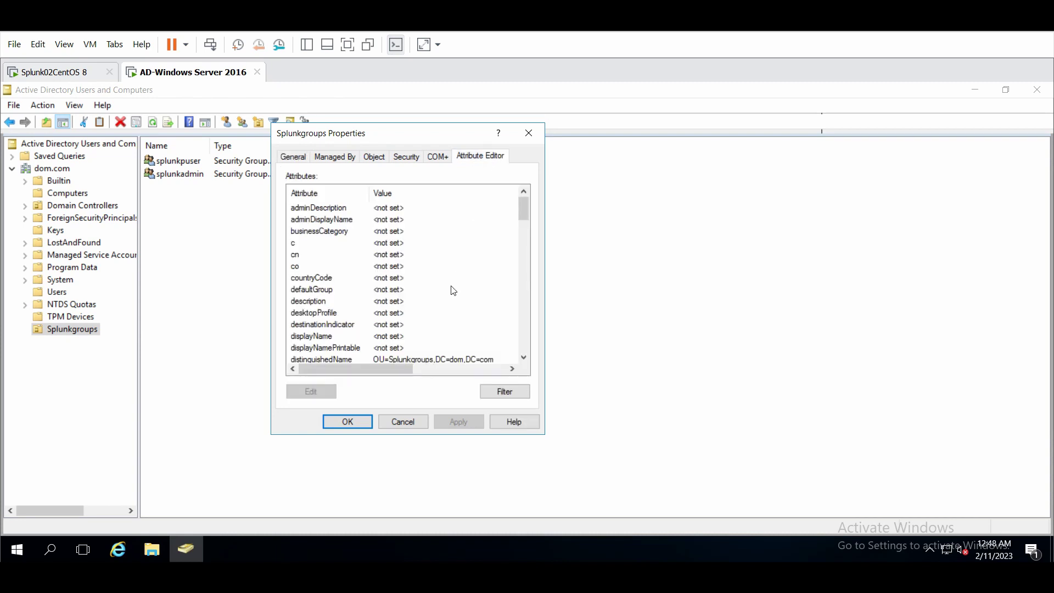
click(439, 359)
double_click(440, 360)
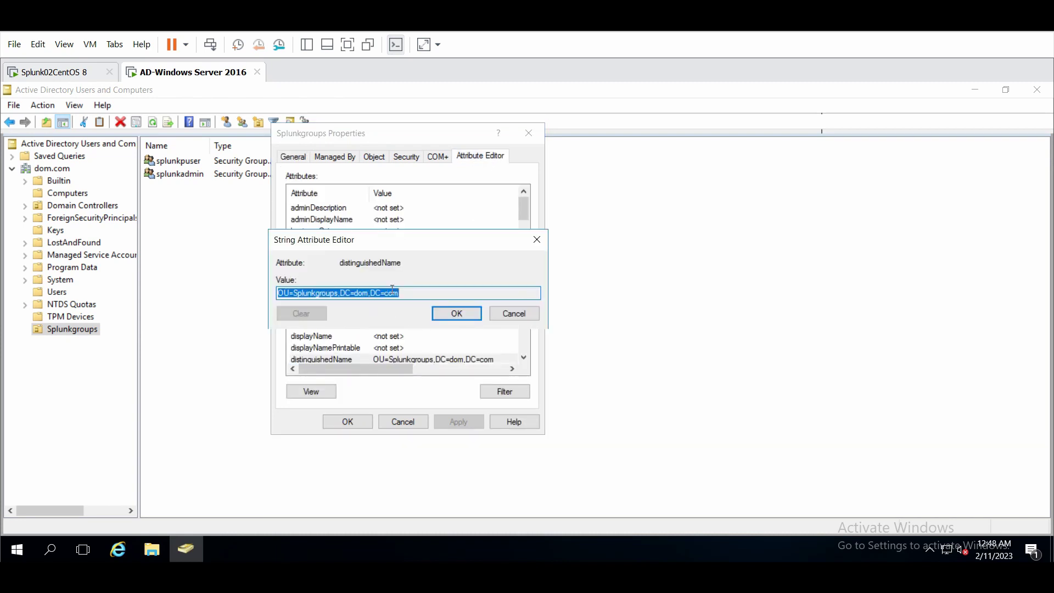
click(521, 313)
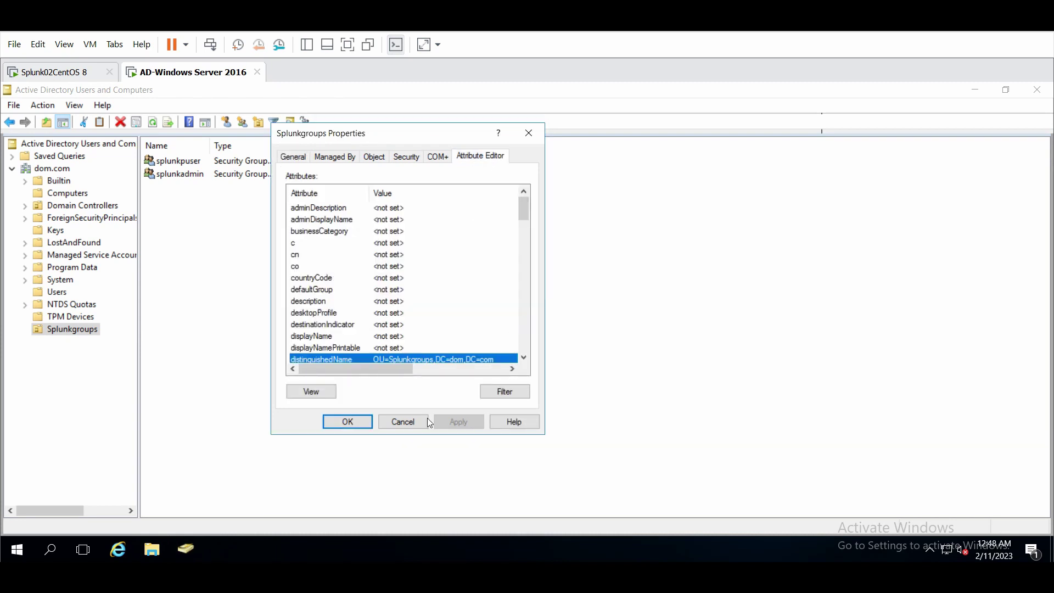
click(416, 422)
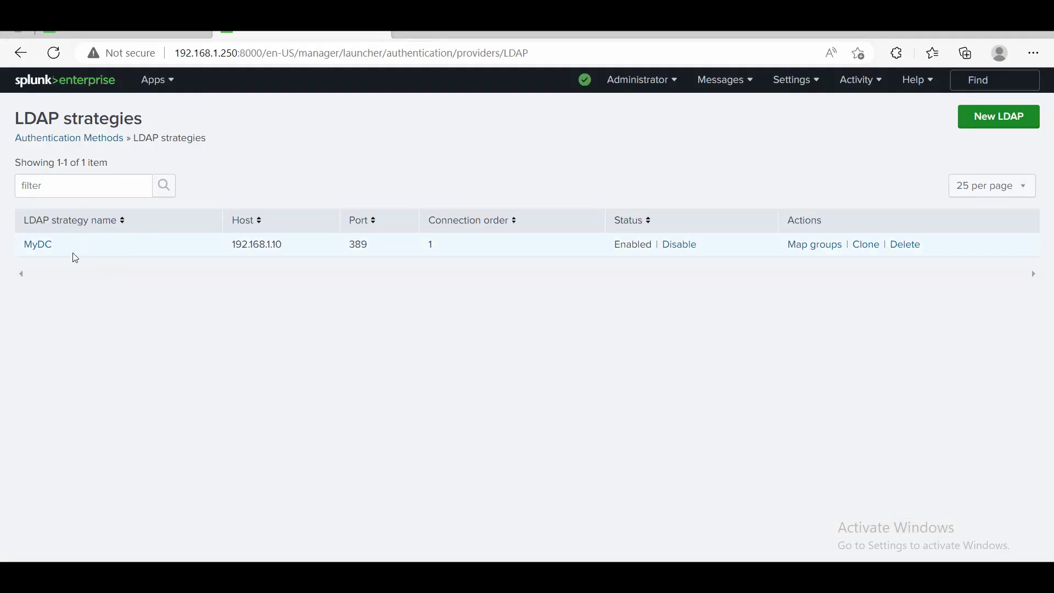
Open MyDC and review its group settings with base DN OU=Splunkgroups,DC=dom,DC=com.
click(44, 246)
scroll(291, 427, down, 5)
scroll(292, 433, down, 10)
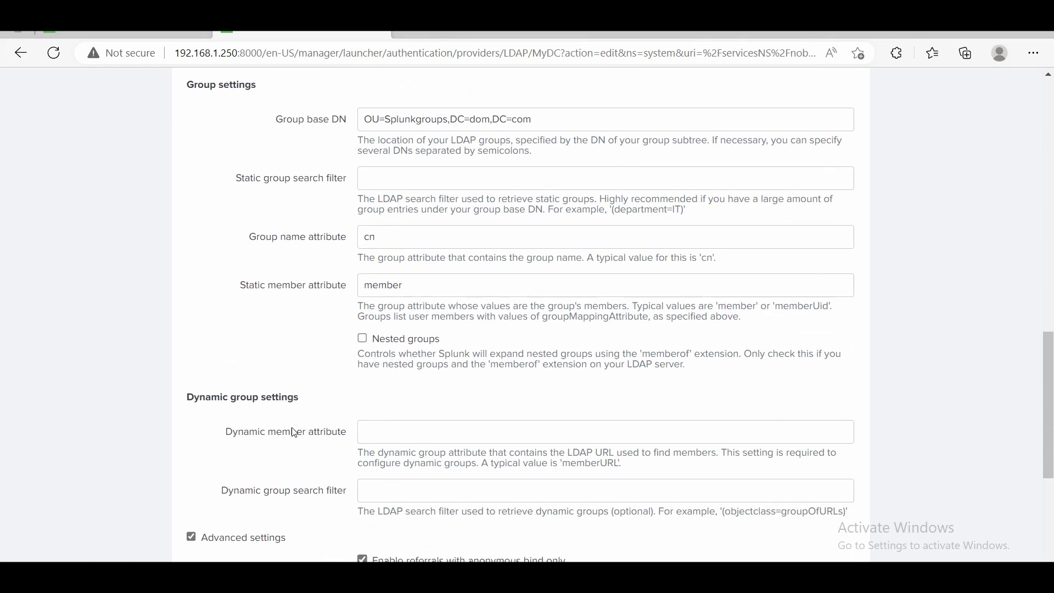
scroll(250, 422, down, 3)
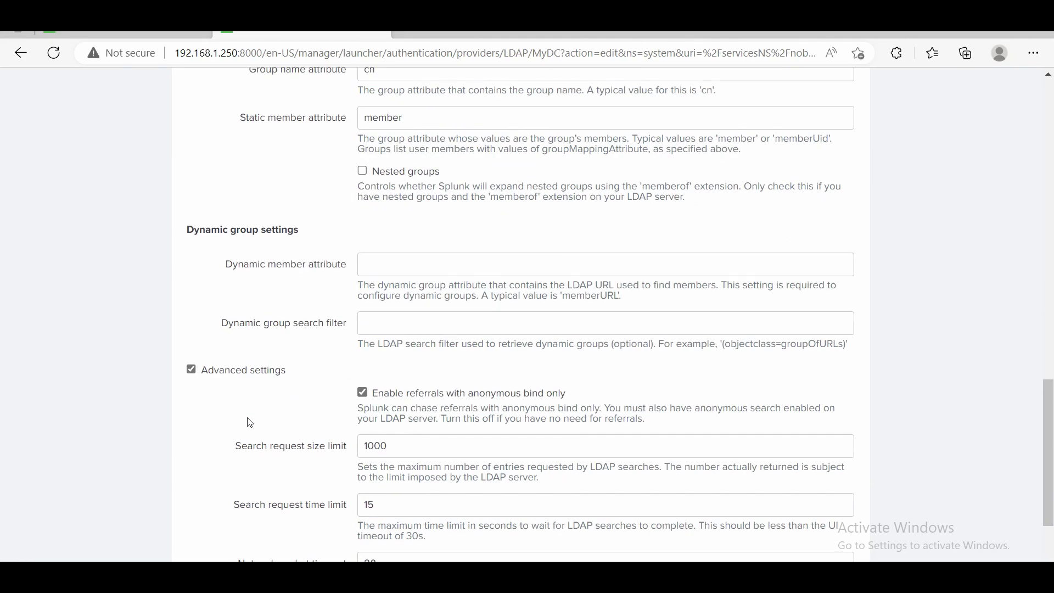
scroll(250, 422, down, 3)
scroll(247, 428, up, 8)
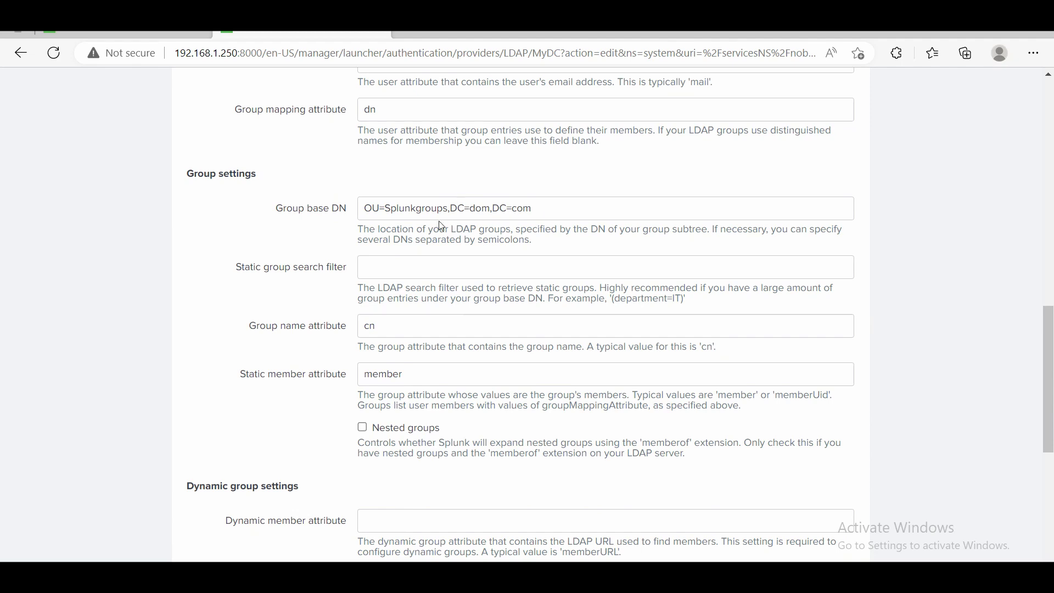
scroll(602, 417, down, 7)
scroll(602, 415, up, 2)
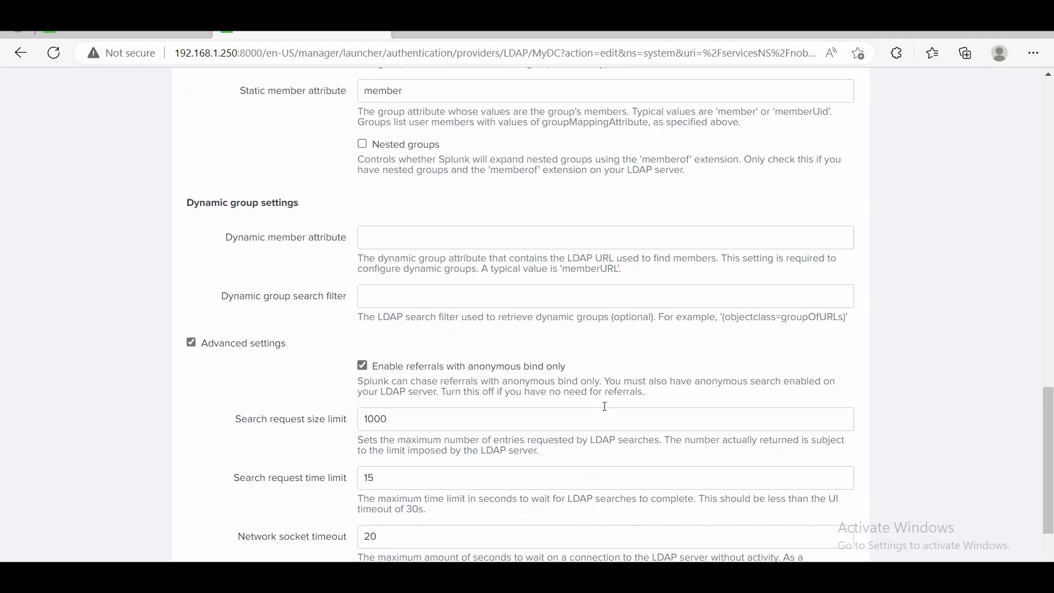
scroll(632, 318, down, 1)
scroll(632, 318, down, 2)
Save MyDC and confirm its group mappings list splunkadmin and splunkpuser.
click(821, 528)
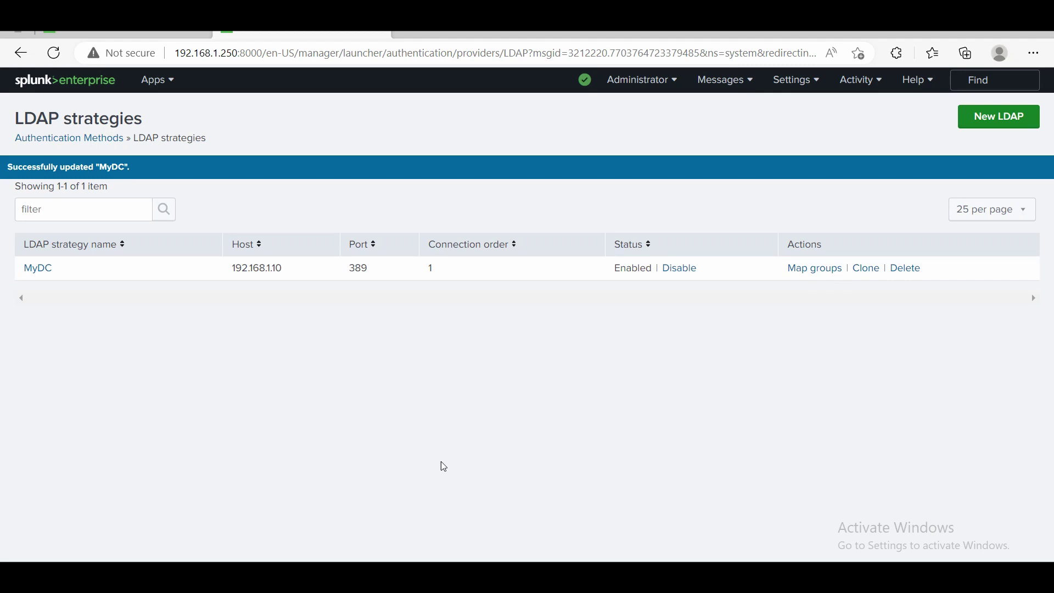
click(812, 269)
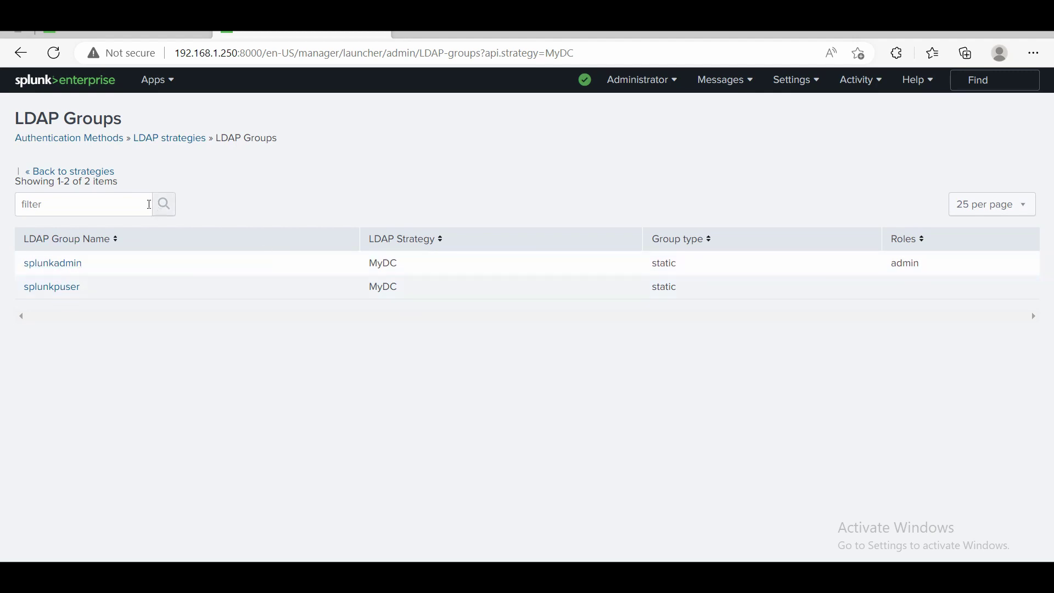
click(99, 172)
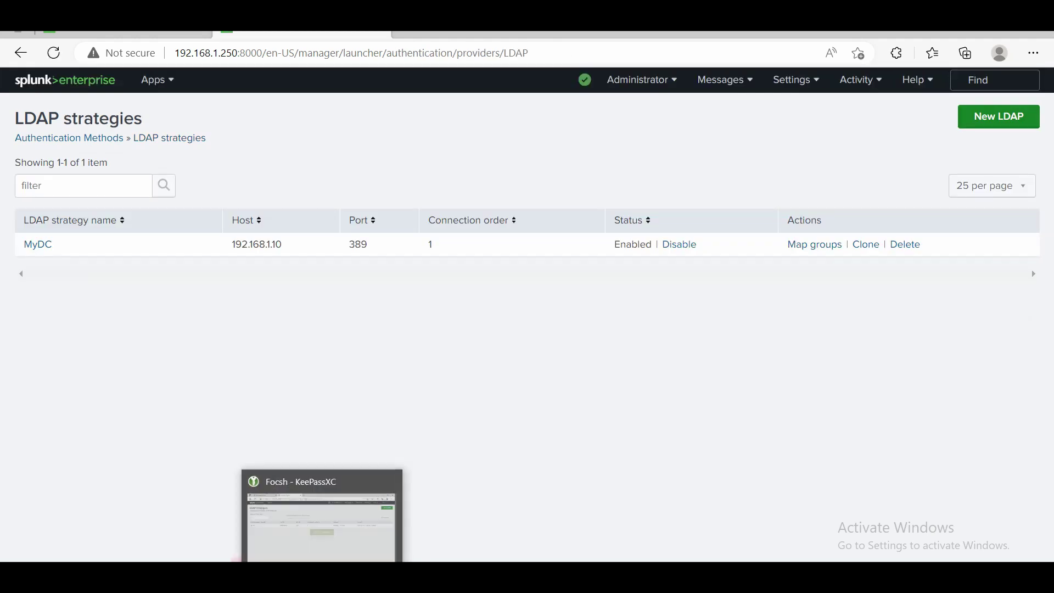
Create a global security group named spunktest in the Splunkgroups OU.
click(317, 511)
right_click(274, 264)
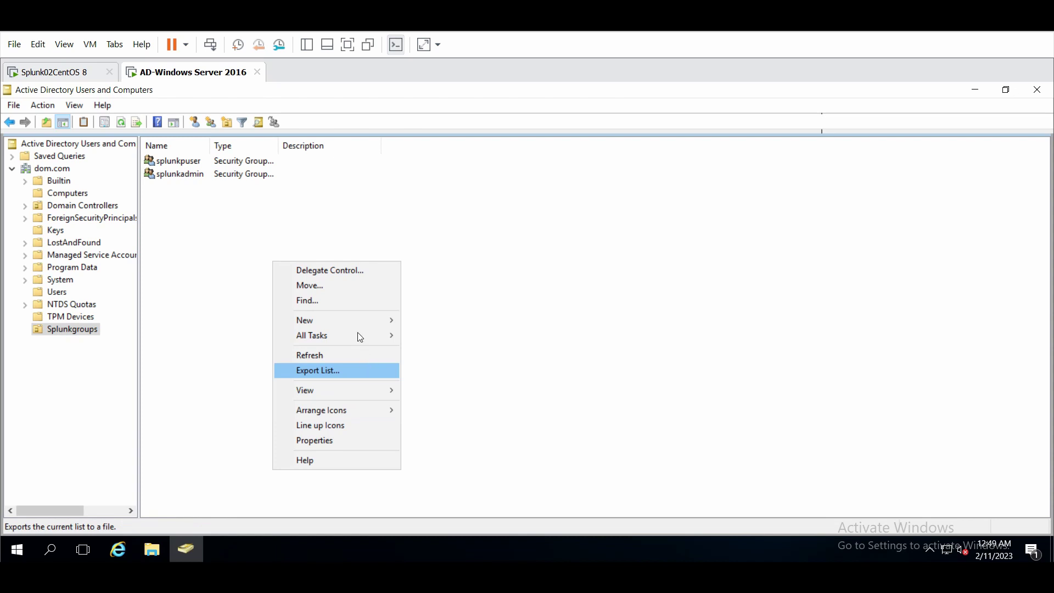
right_click(234, 329)
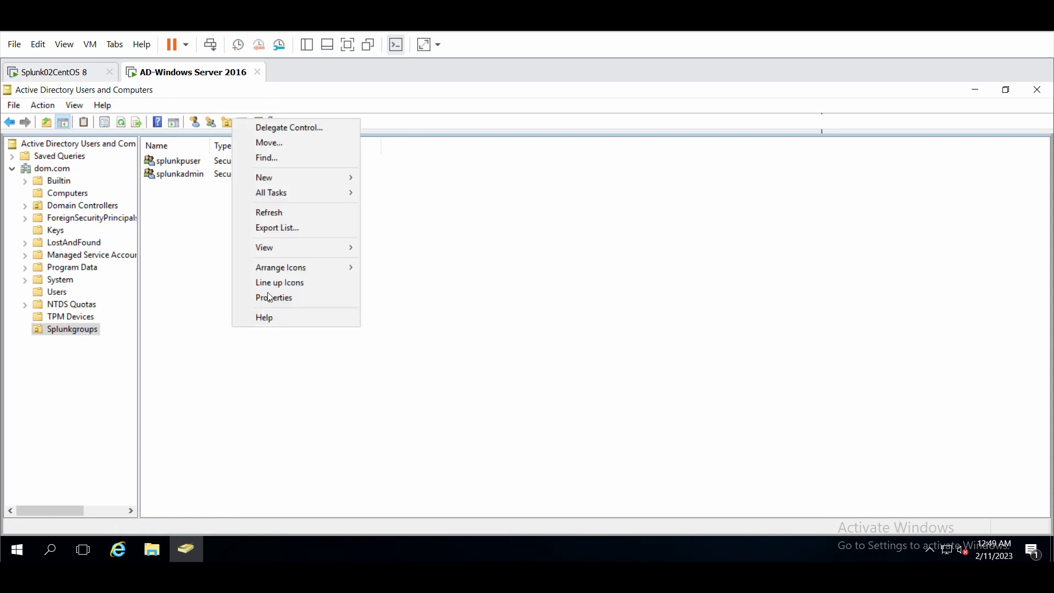
mouse_move(317, 178)
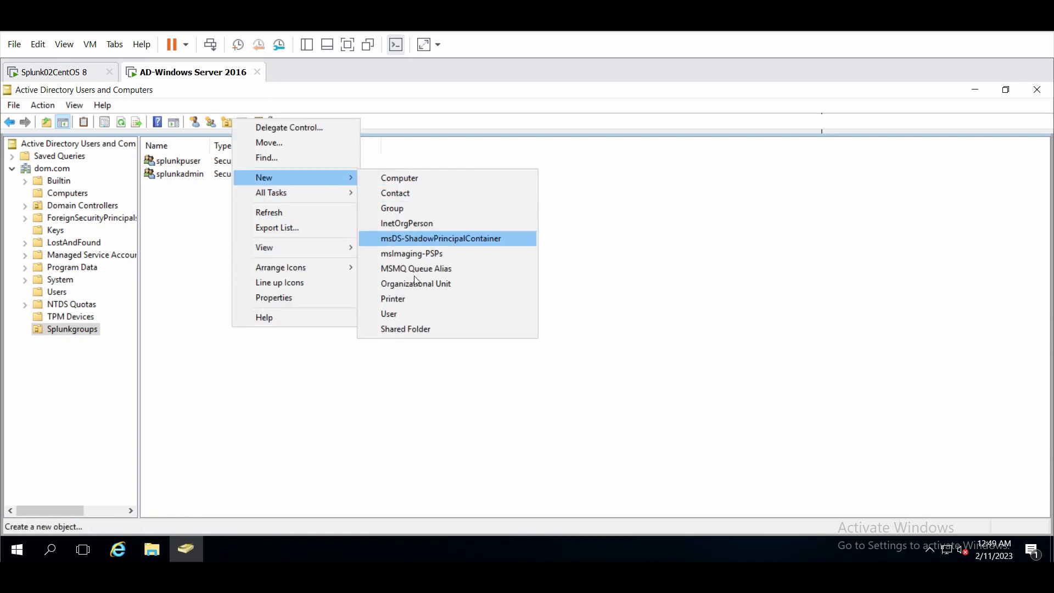
click(414, 209)
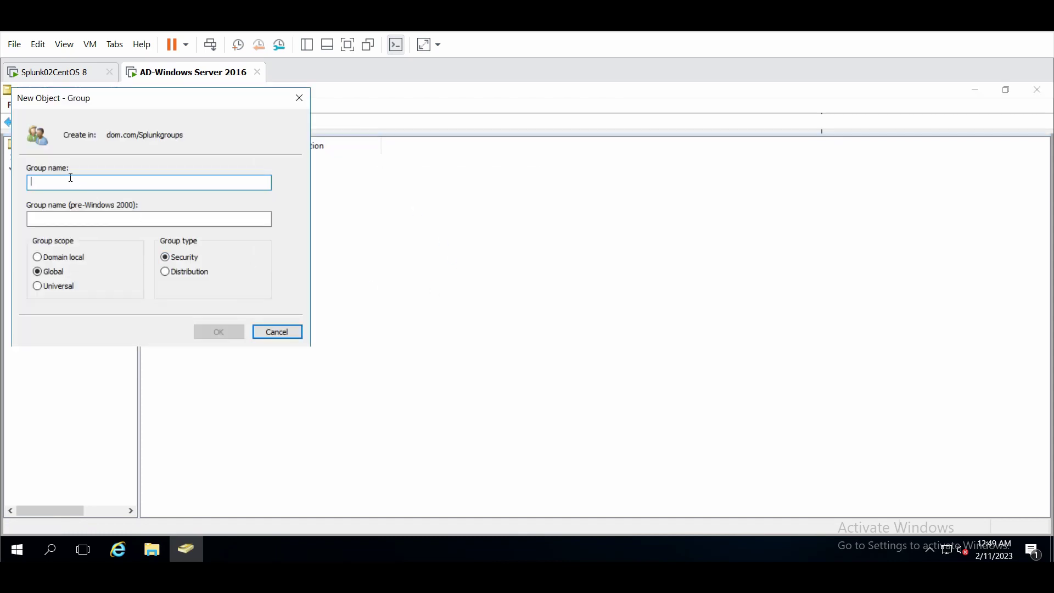
text(spunktest)
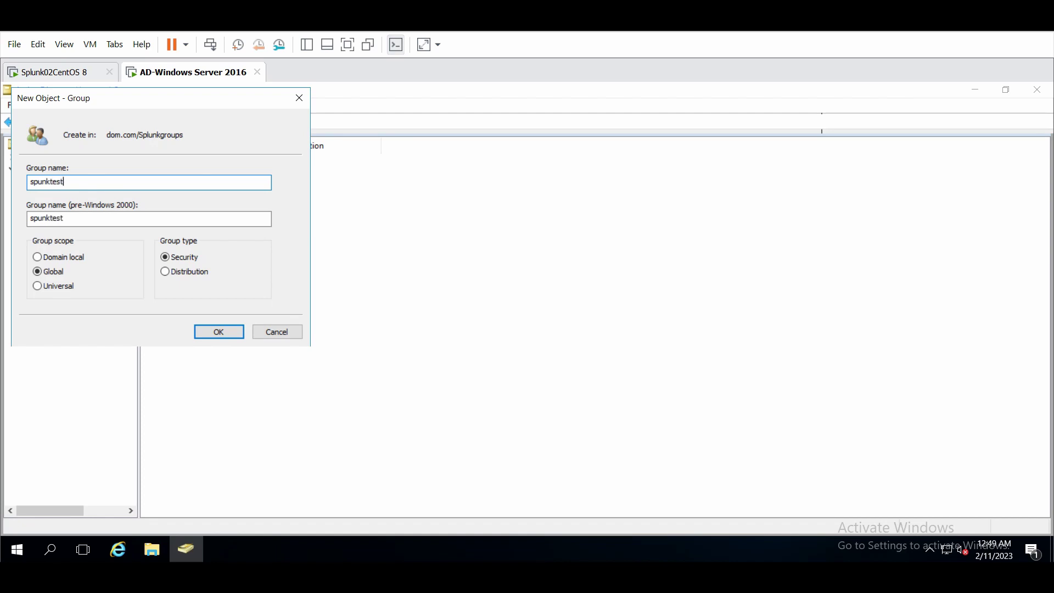
click(218, 331)
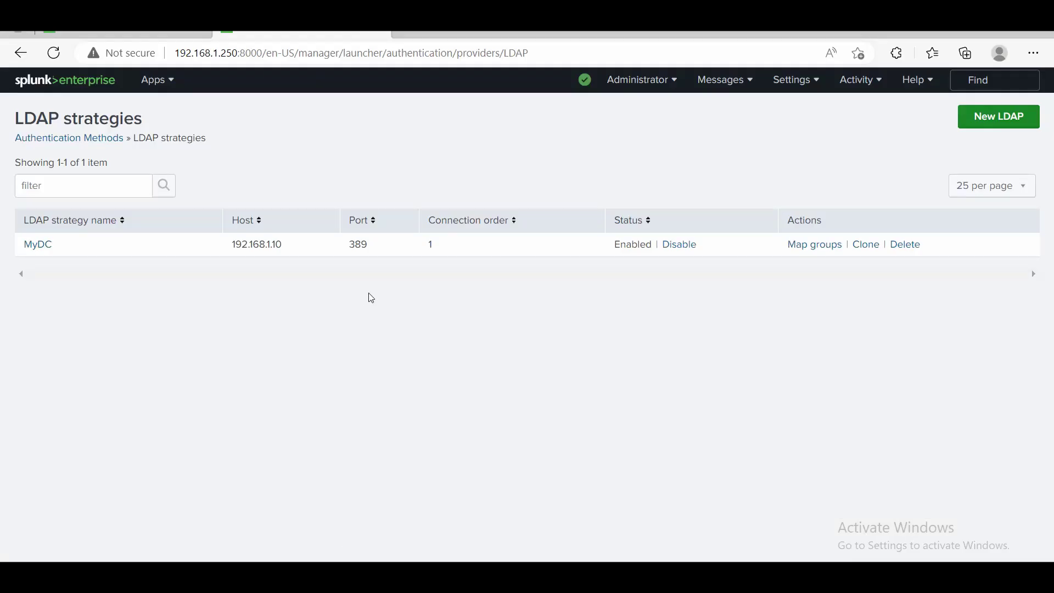
Check MyDC's group mappings, then reload the authentication configuration from Authentication Methods.
click(802, 245)
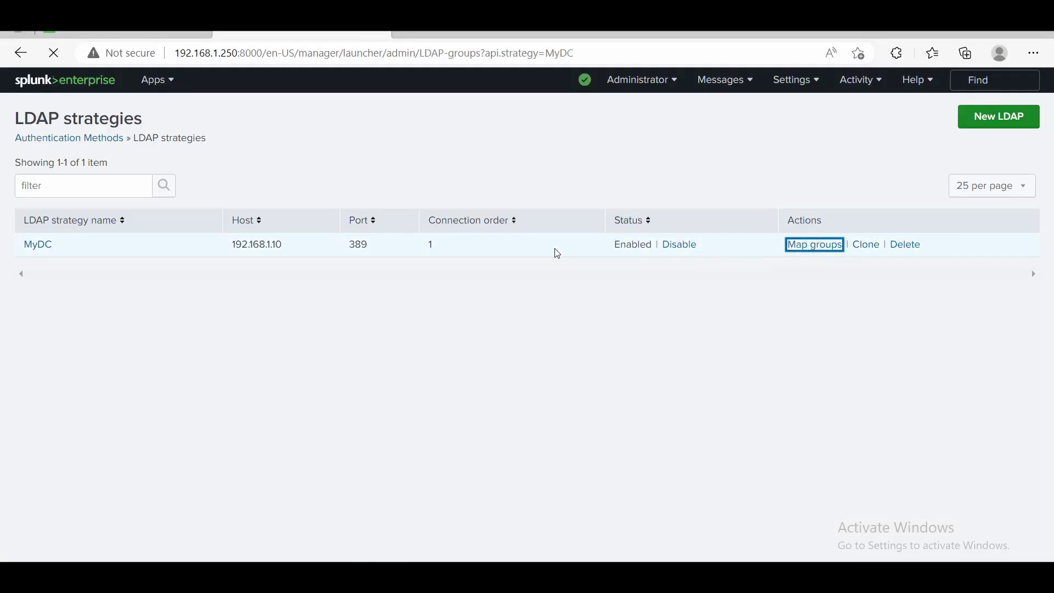
click(82, 172)
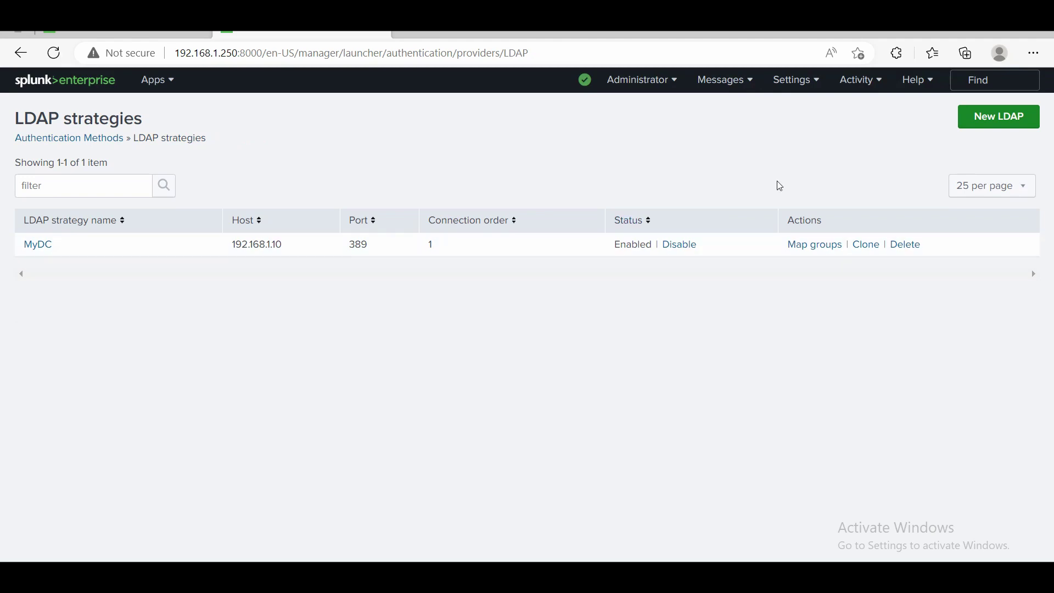
click(114, 139)
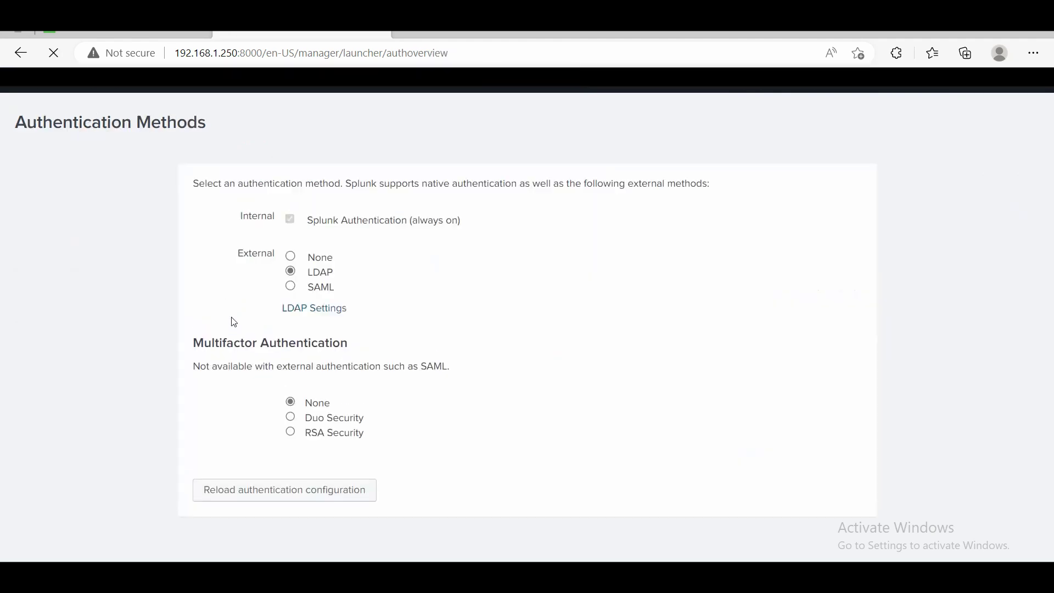
click(278, 489)
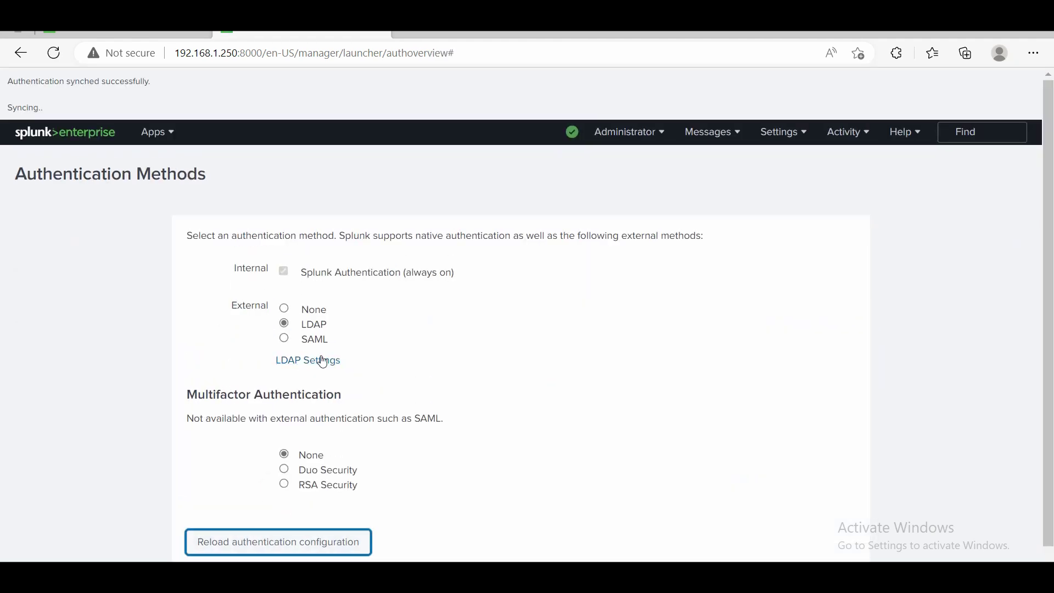
Recheck MyDC's LDAP groups, still only splunkadmin and splunkpuser, before returning to the AD server.
click(316, 310)
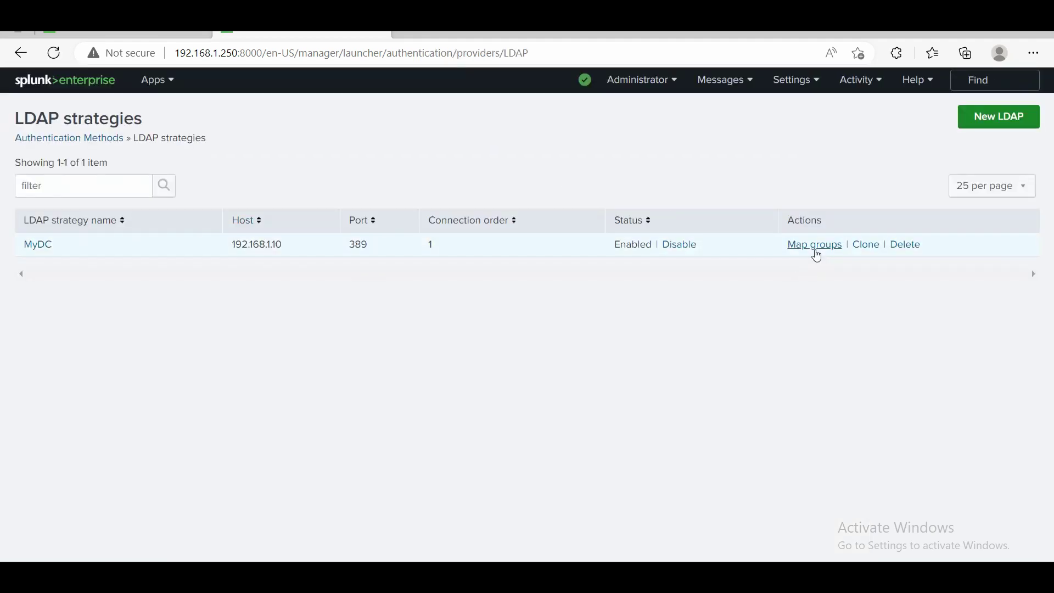
click(814, 249)
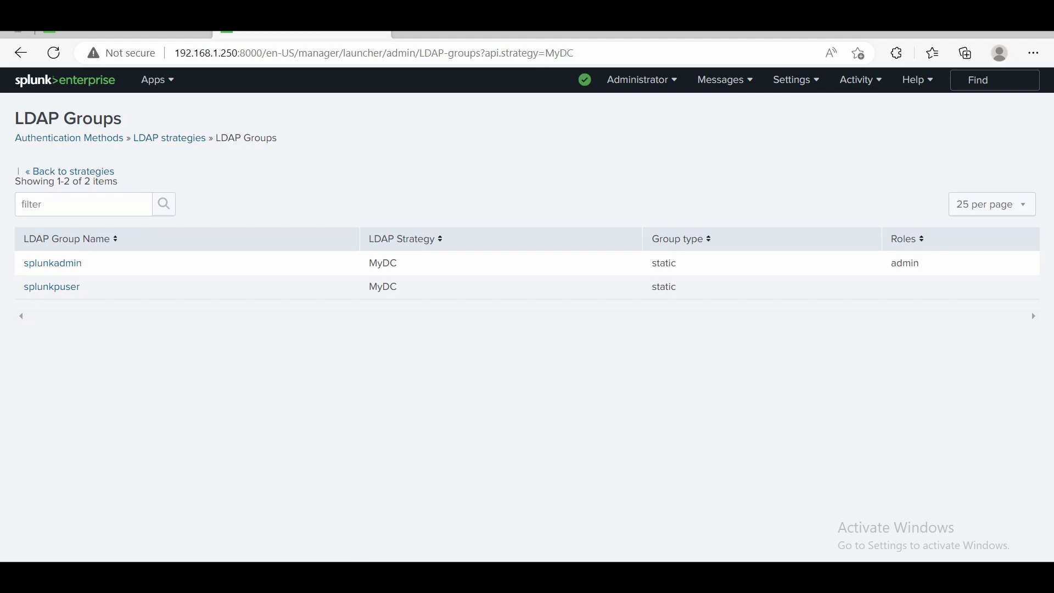
click(285, 508)
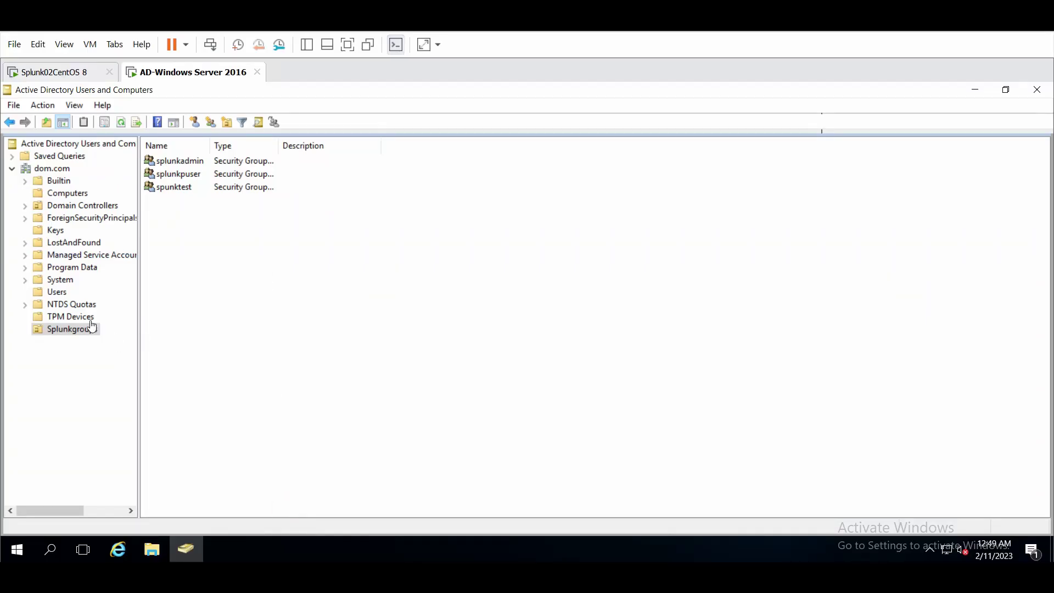
Start a new user object in the dom.com Users container.
click(62, 291)
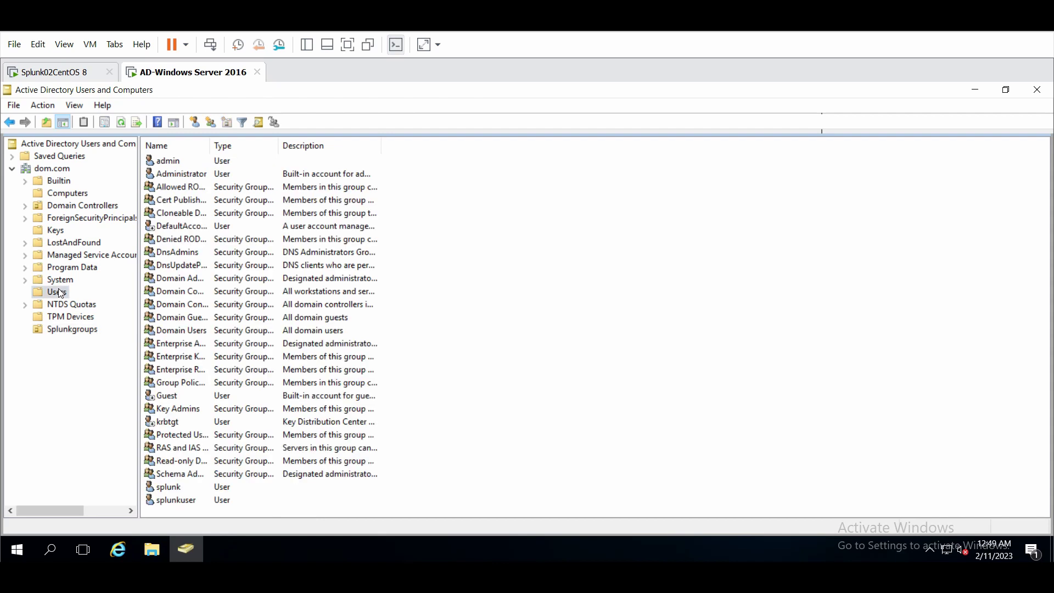
right_click(321, 501)
right_click(510, 404)
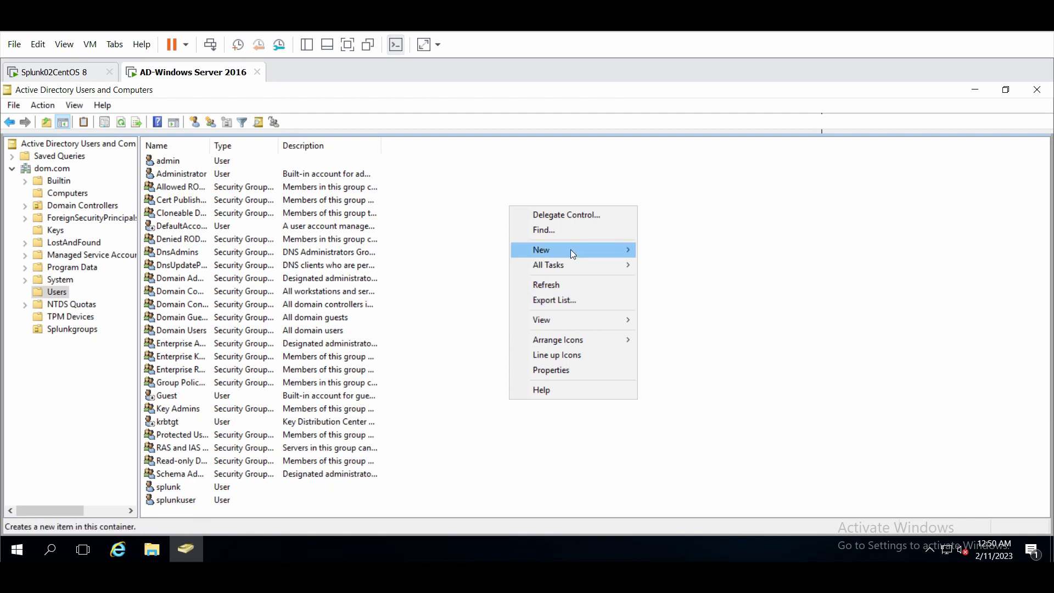
mouse_move(571, 249)
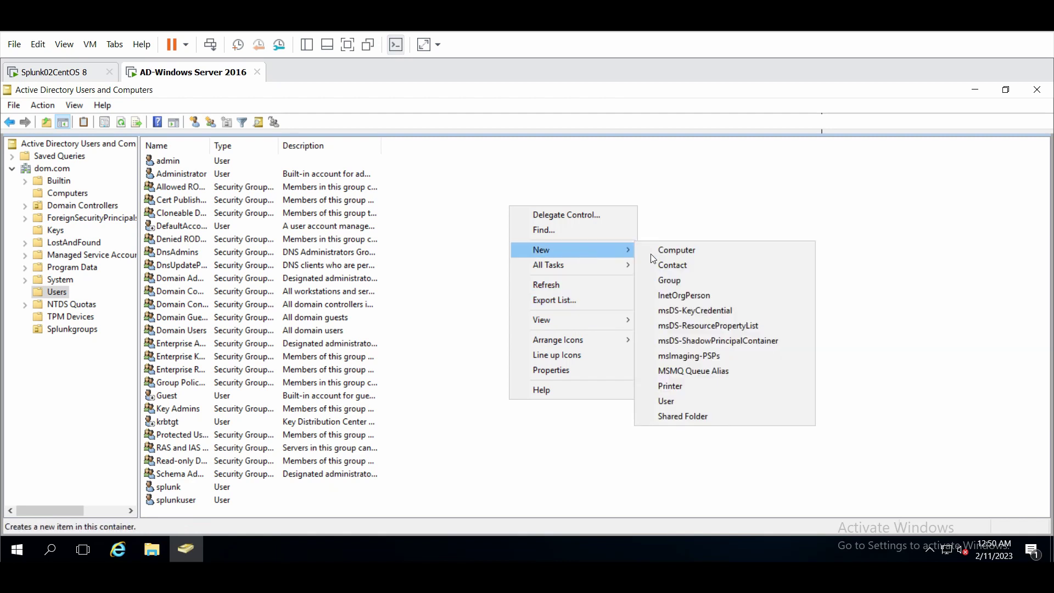
click(669, 401)
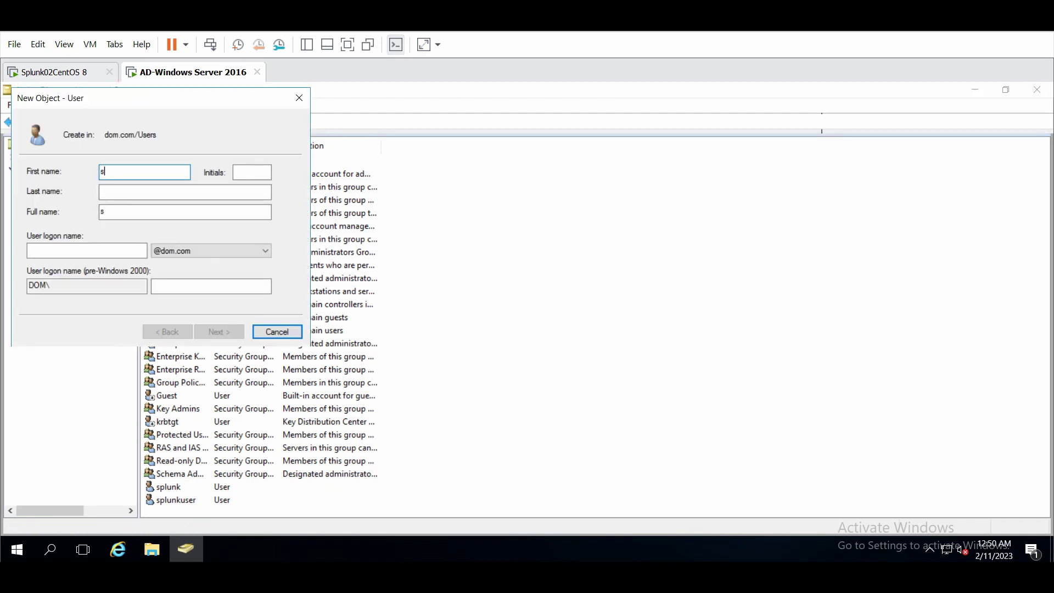
Create user splunktest with logon name splunktest, a password, and no forced change at next logon.
text(splunktest)
click(87, 251)
text(sp)
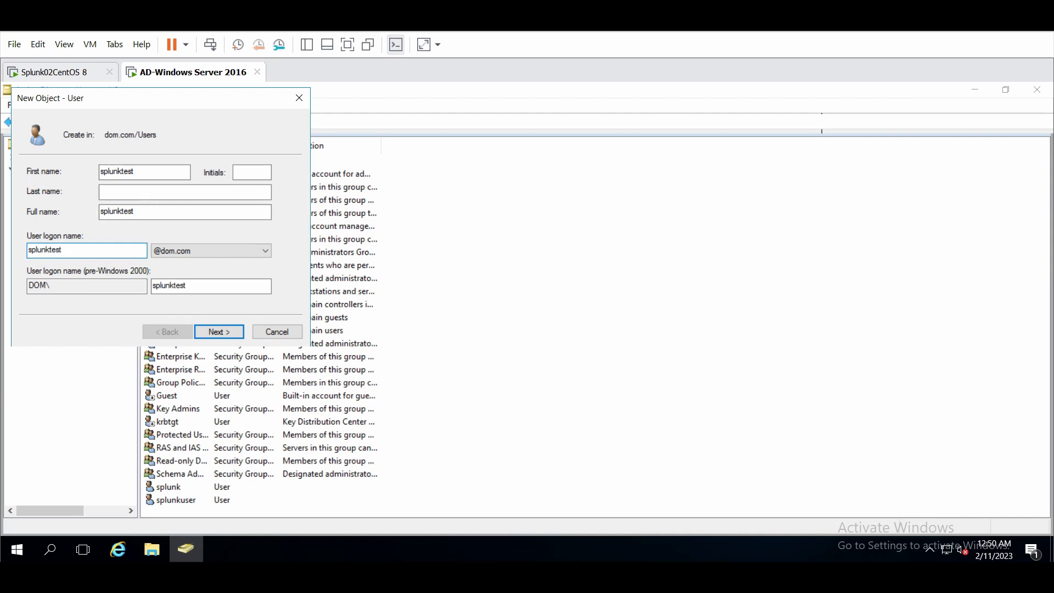
click(230, 332)
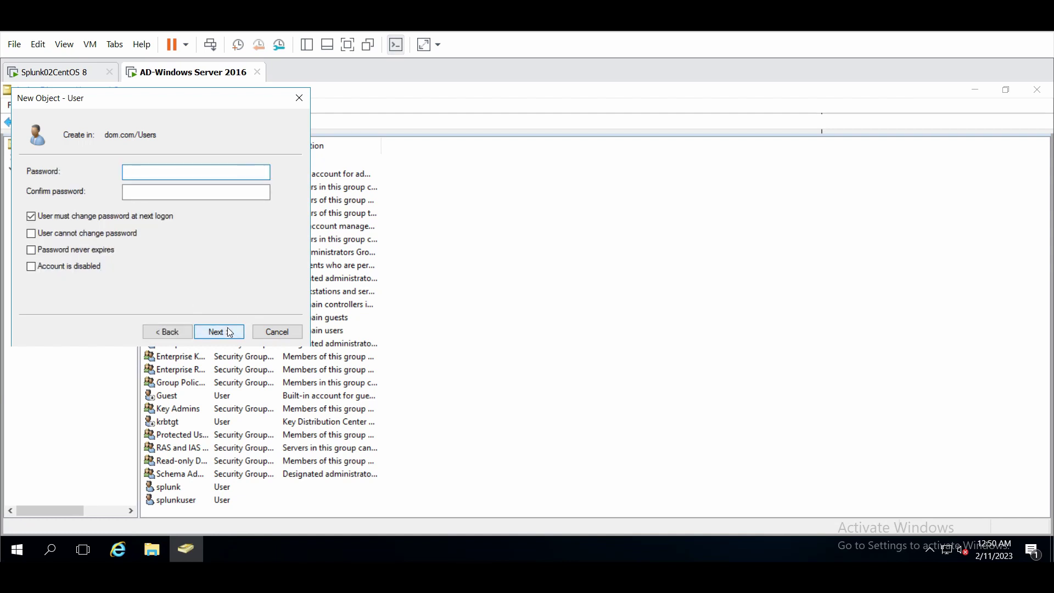
text(P)
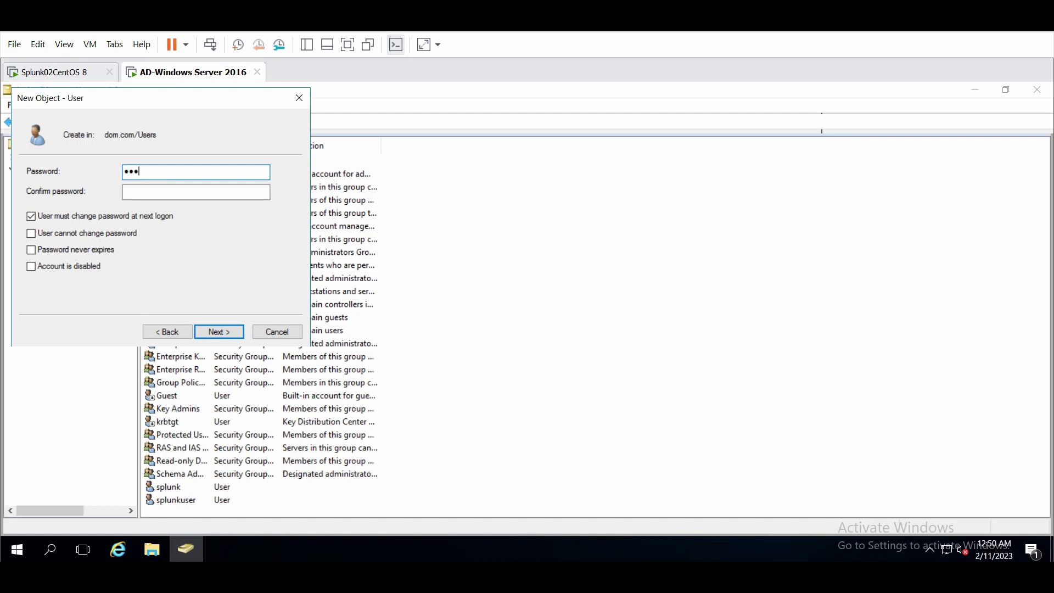
click(196, 191)
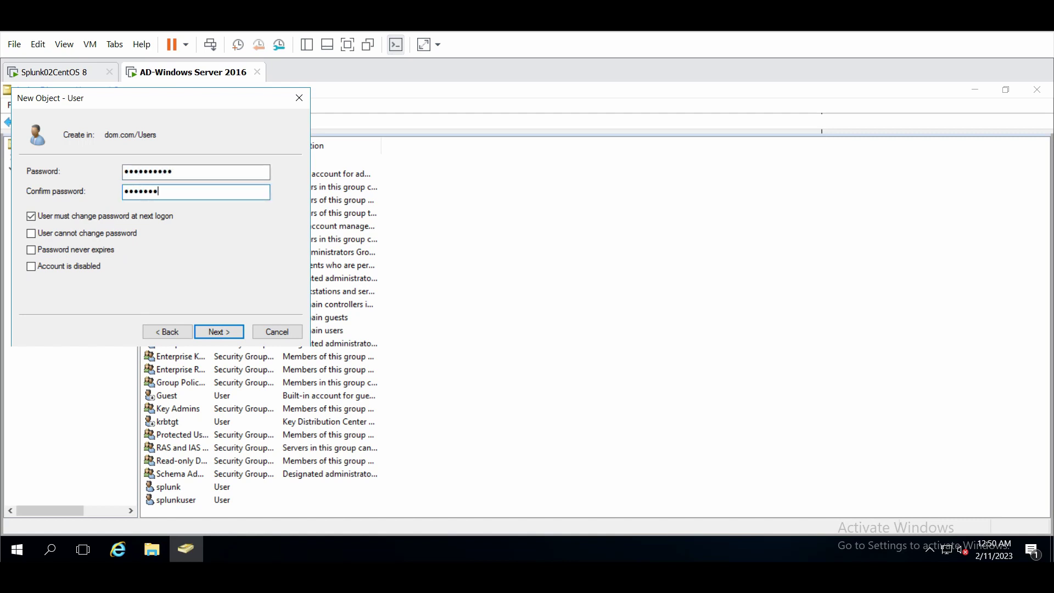
click(96, 215)
click(215, 332)
click(219, 332)
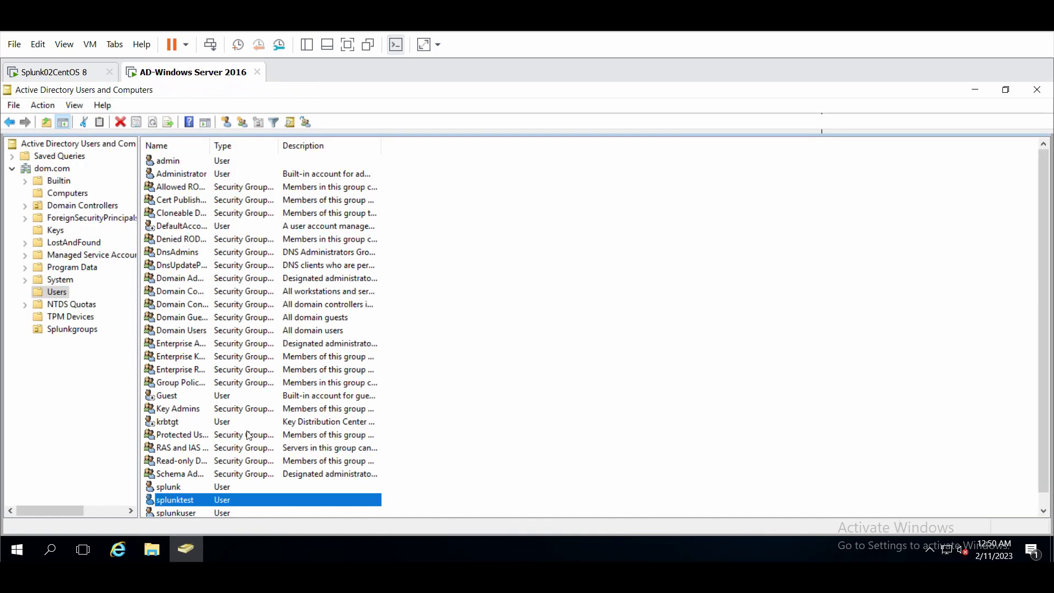
Search 'splunk' groups from splunktest's Member Of tab, then cancel without changing its memberships.
right_click(181, 498)
click(223, 464)
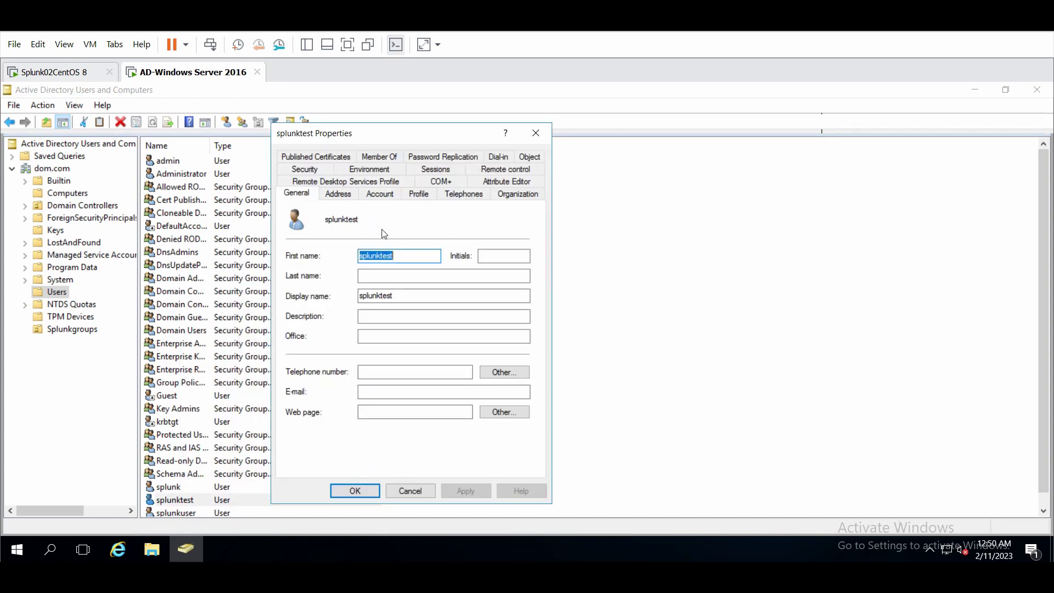
click(371, 159)
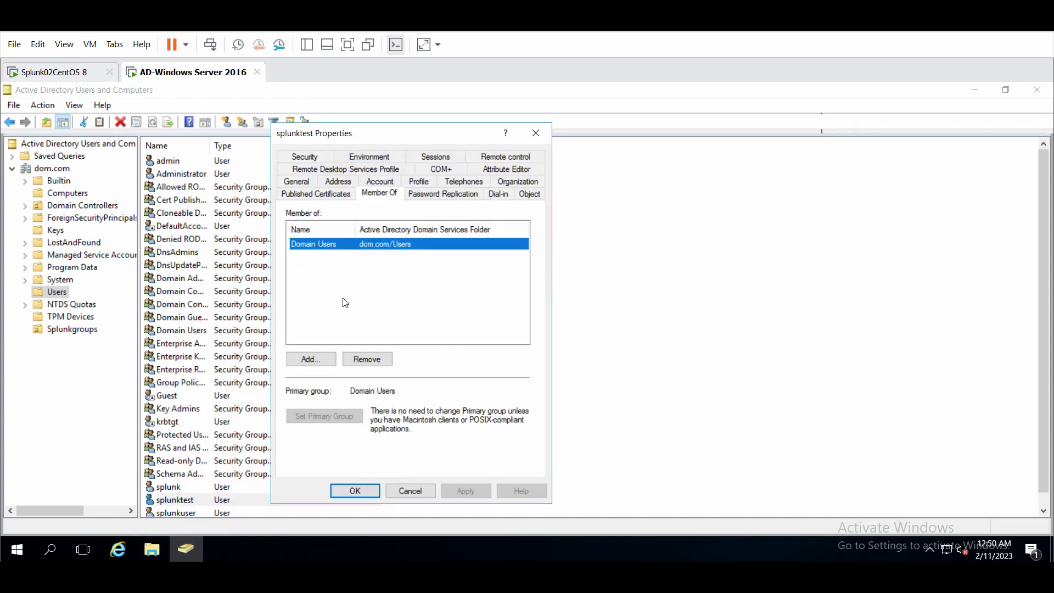
click(318, 360)
text(splunk)
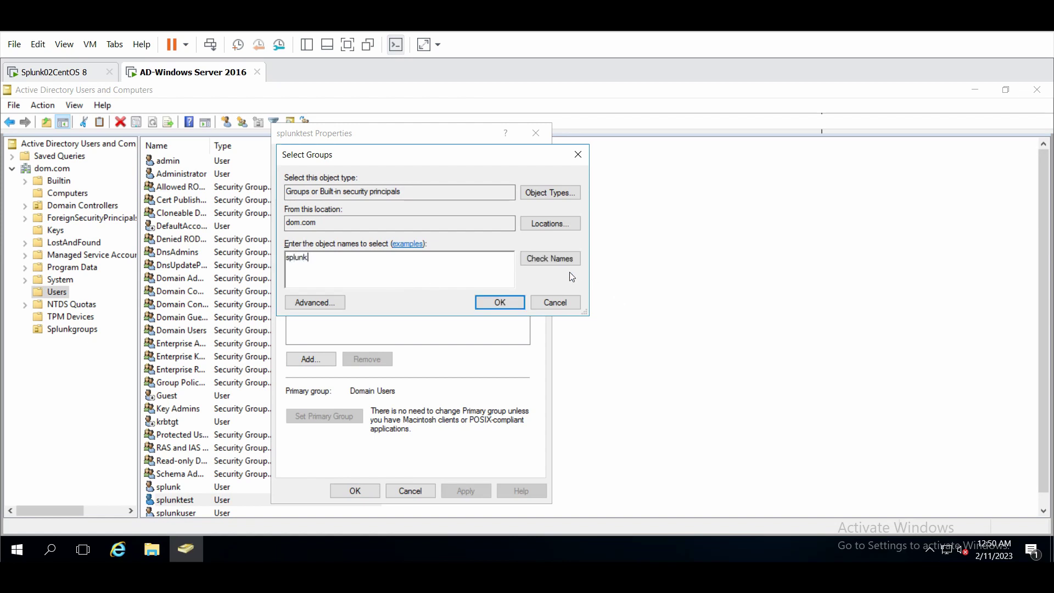
click(555, 257)
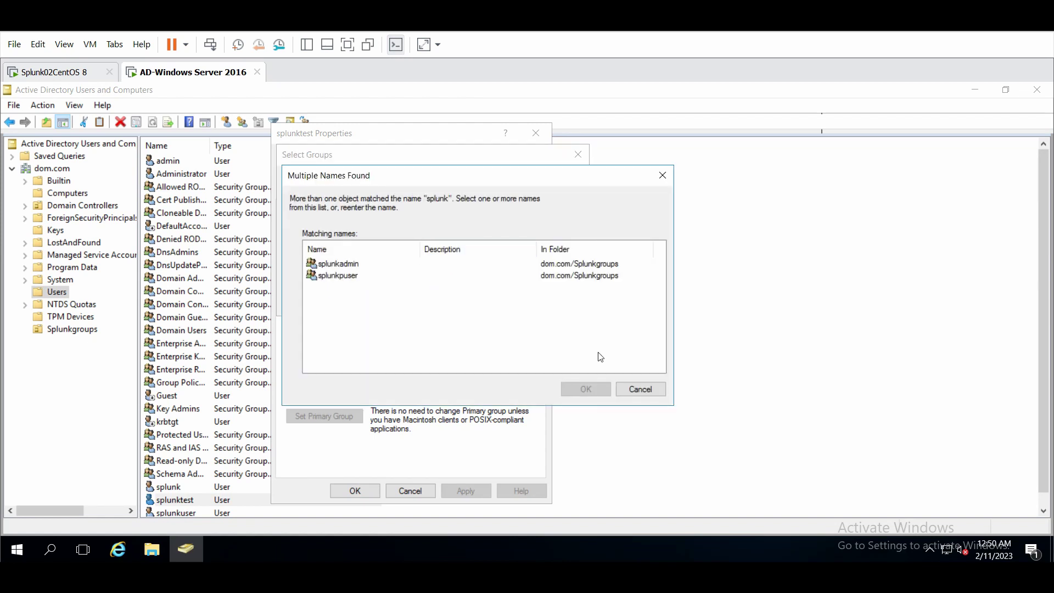
click(641, 390)
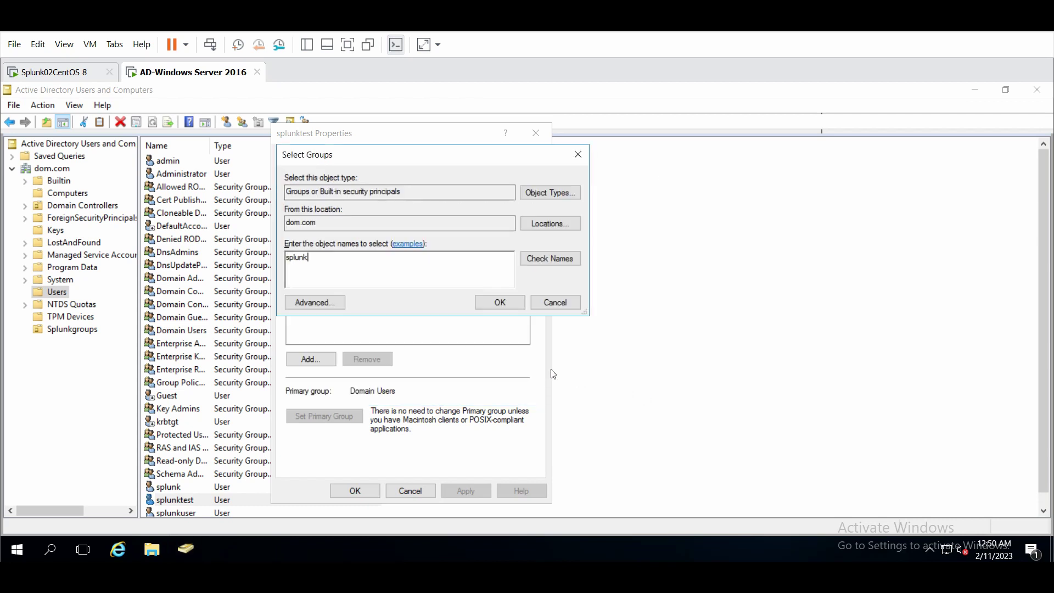
click(566, 308)
click(410, 491)
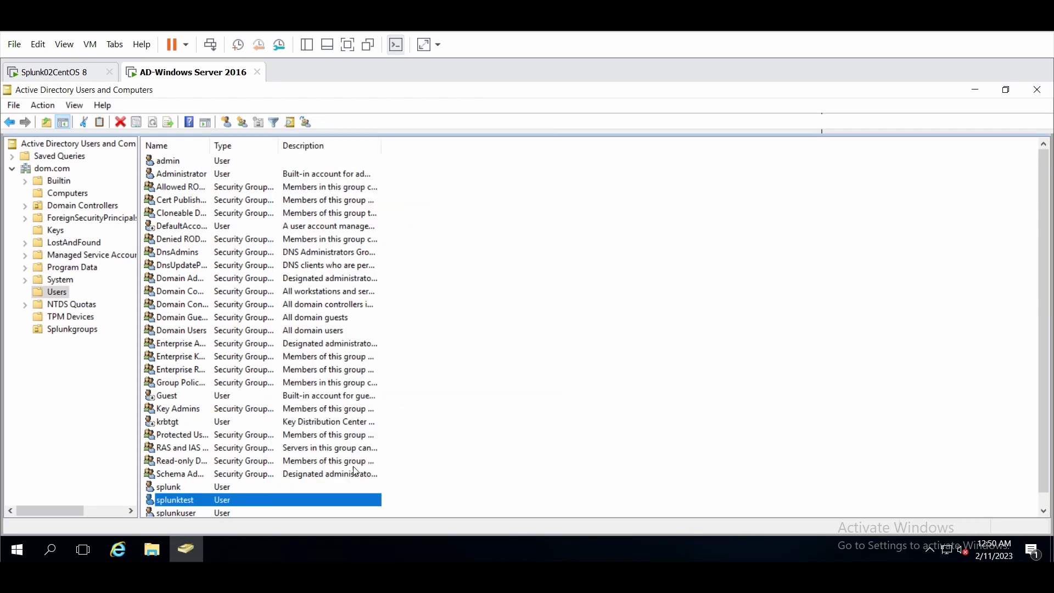
Bring up the member list of the spunktest group in Splunkgroups.
click(72, 331)
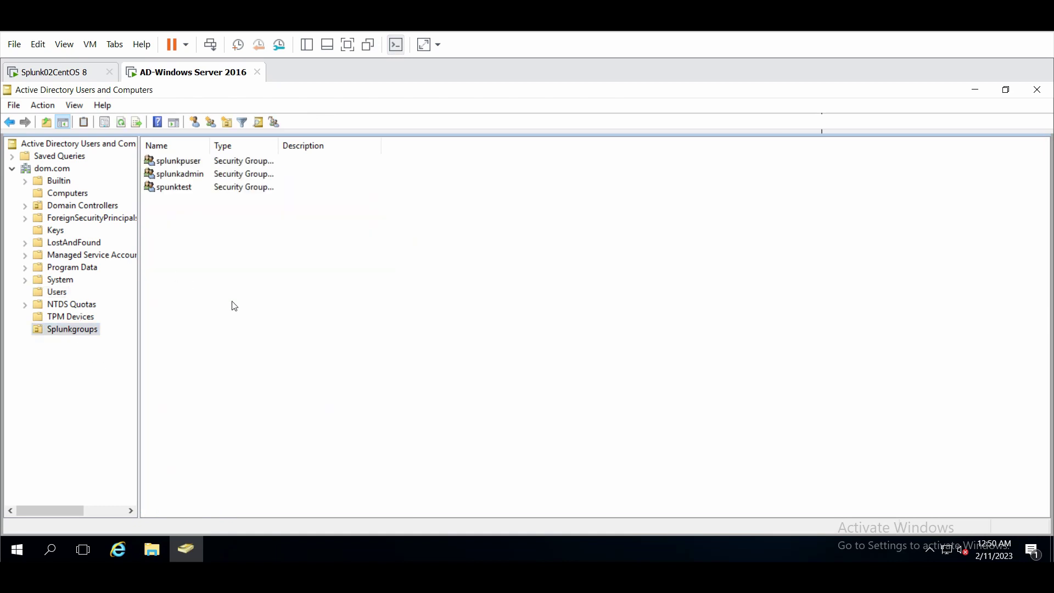
click(174, 190)
right_click(174, 190)
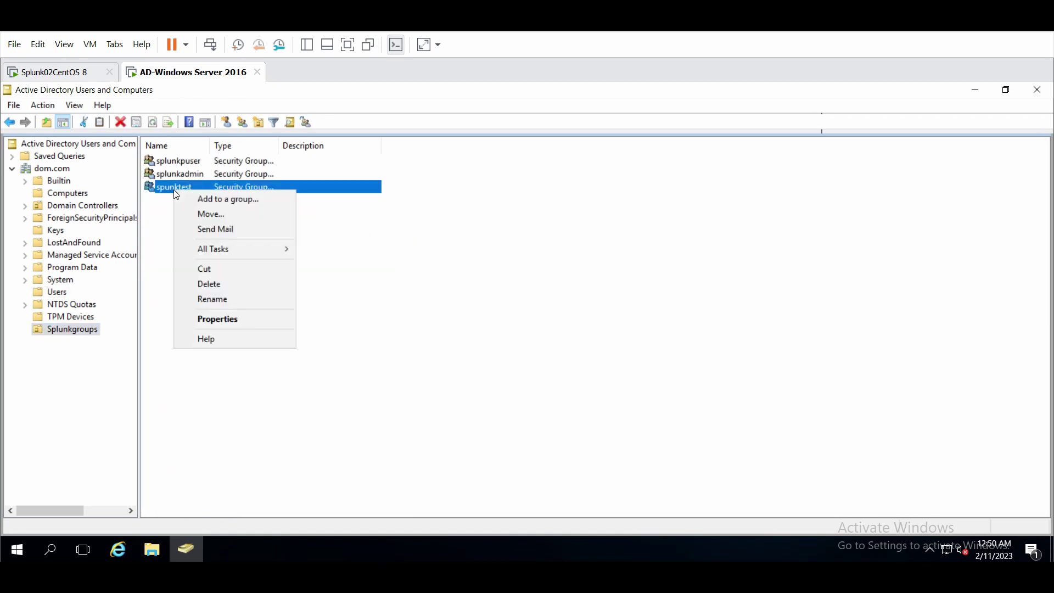
click(225, 324)
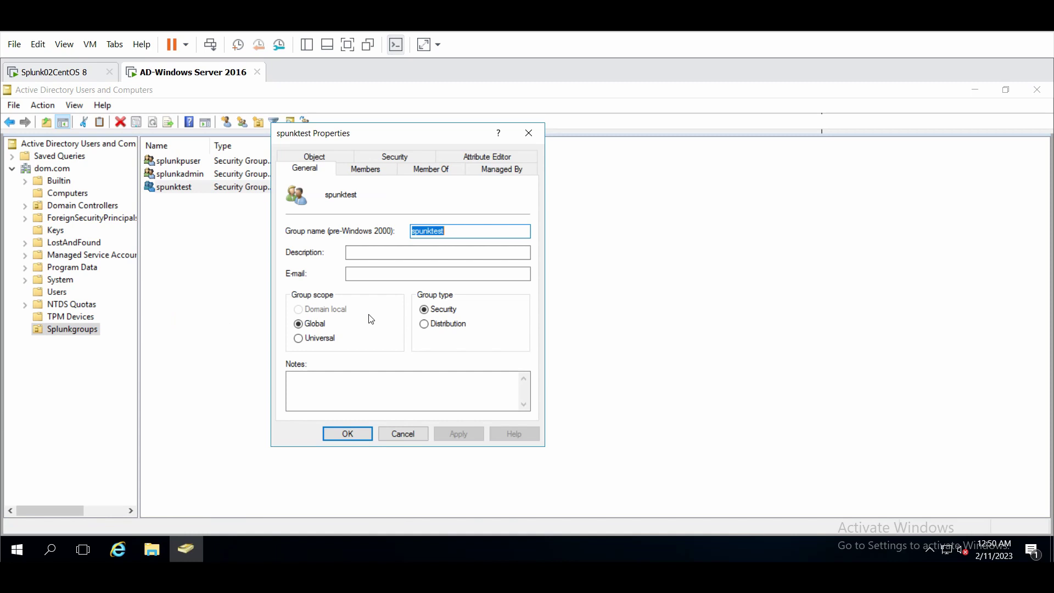
click(368, 173)
Add the splunktest user to spunktest via Check Names and apply the membership change.
click(326, 393)
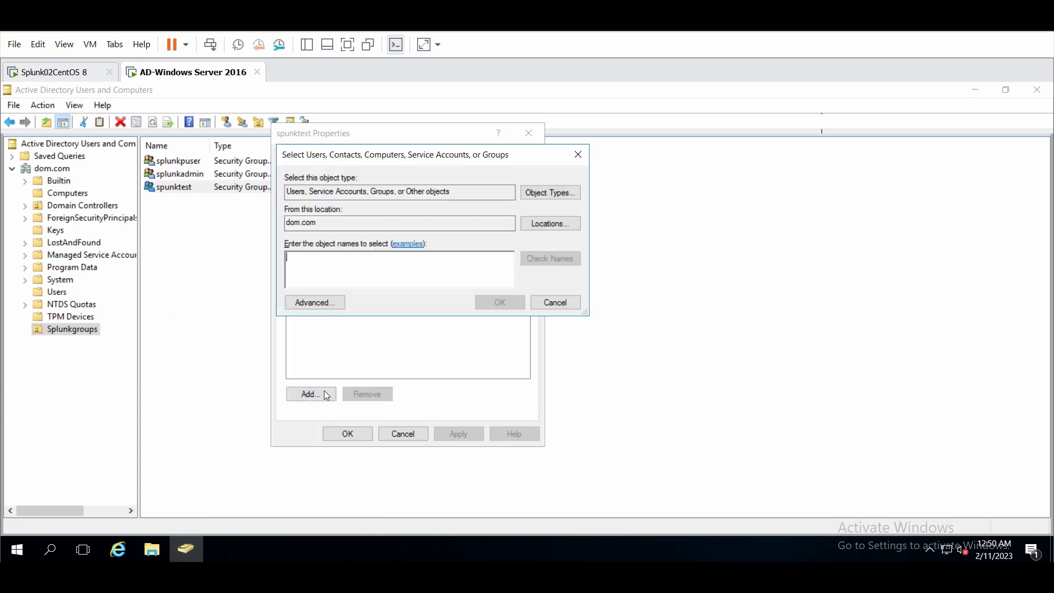
text(splunk)
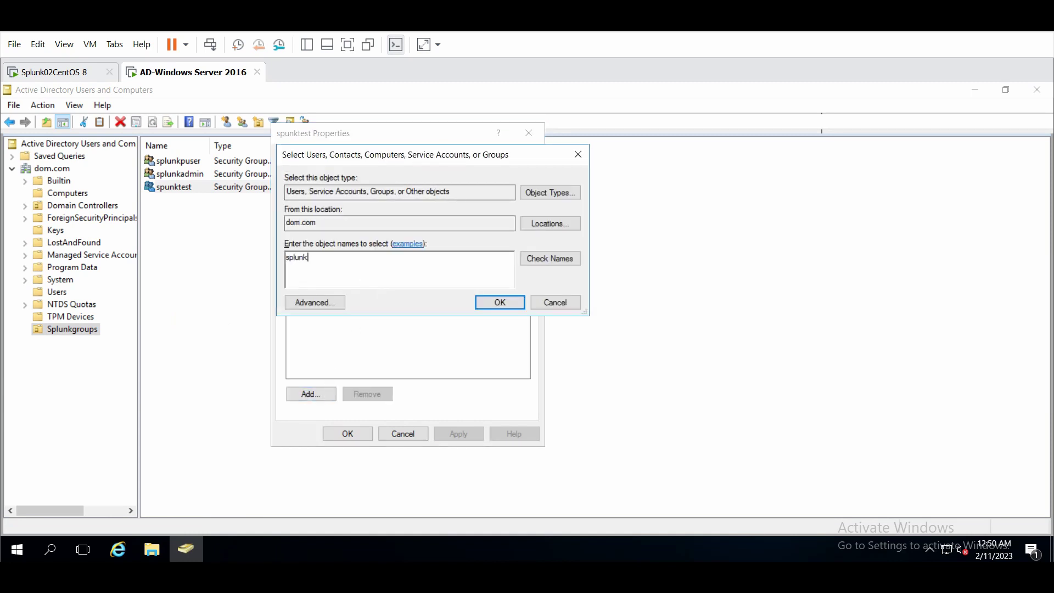
click(551, 258)
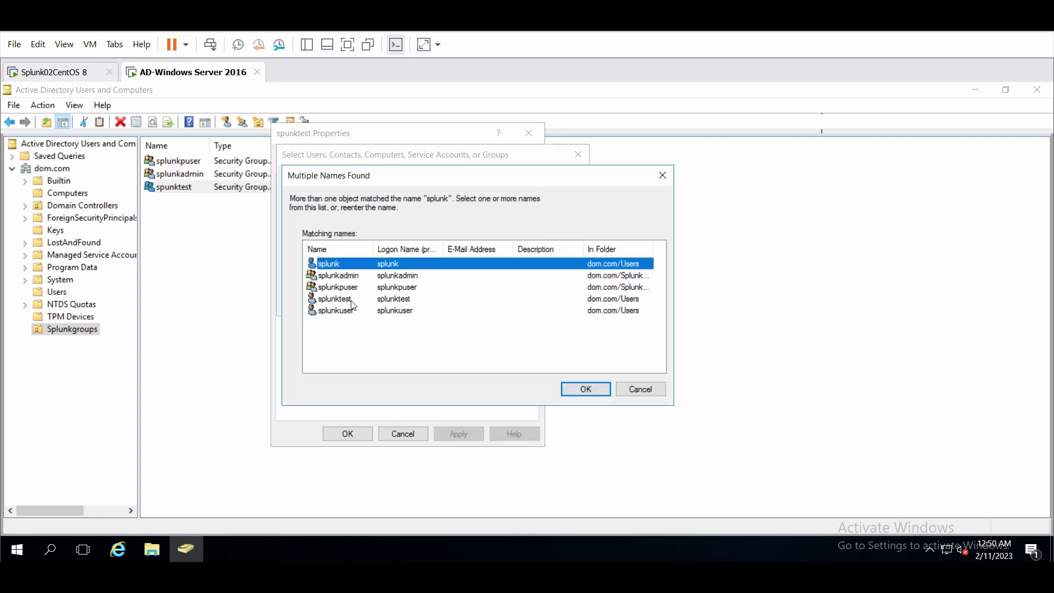
double_click(397, 302)
click(485, 303)
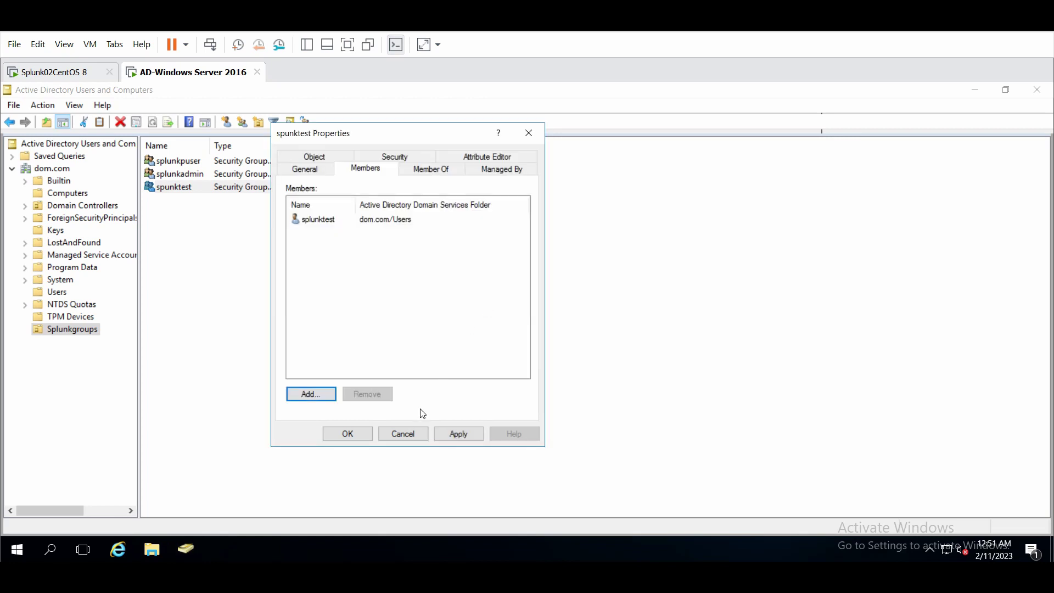
click(458, 434)
click(368, 438)
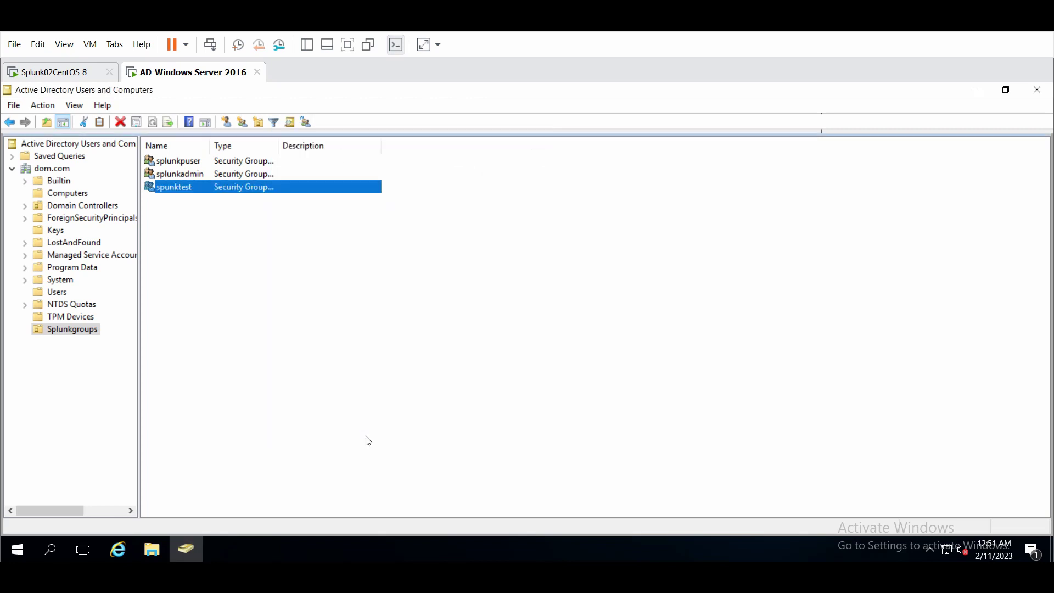
click(397, 493)
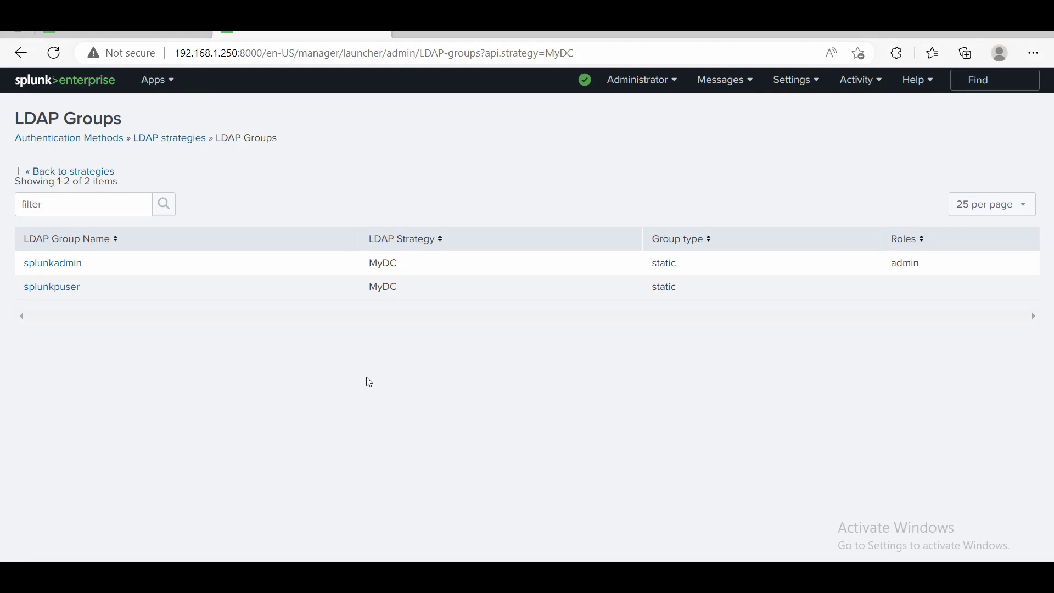
Go back to the LDAP strategies list and view MyDC's groups, now including spunktest.
click(367, 378)
click(87, 173)
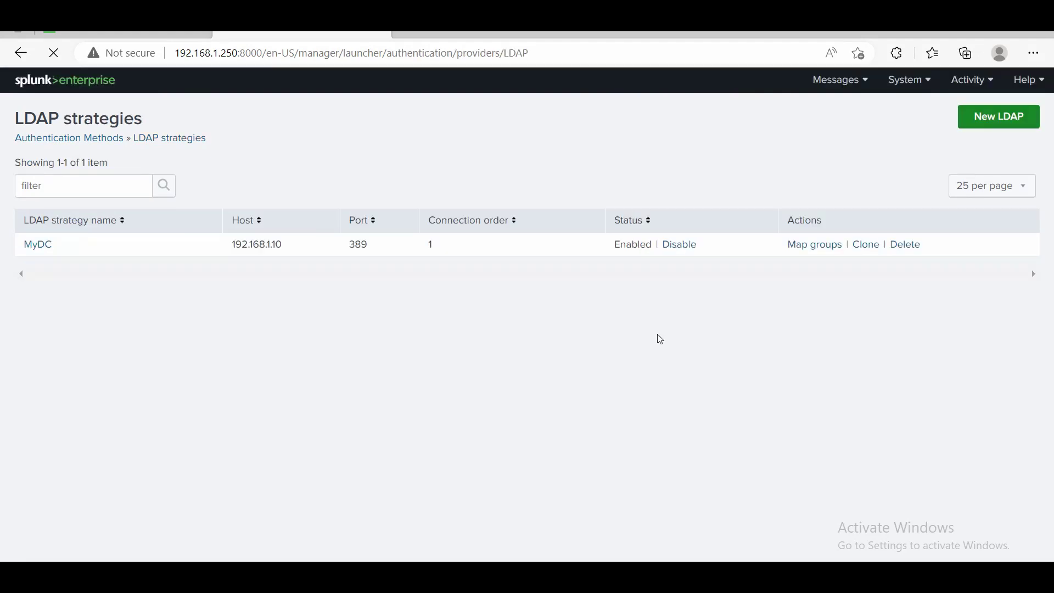
click(815, 245)
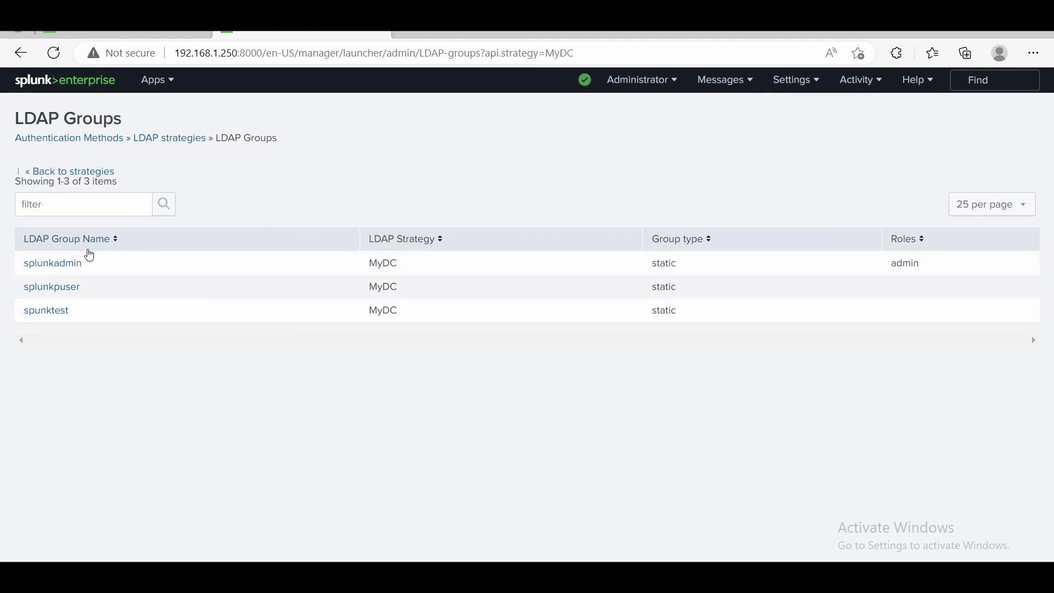
Save splunkadmin as admin, map splunkpuser to power and spunktest to user.
click(79, 268)
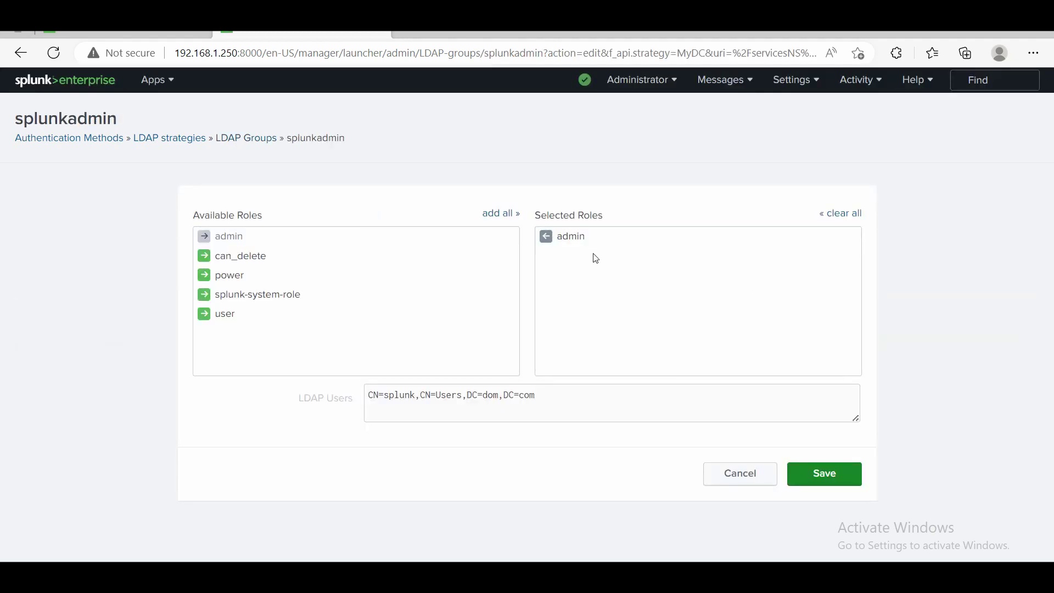
click(821, 474)
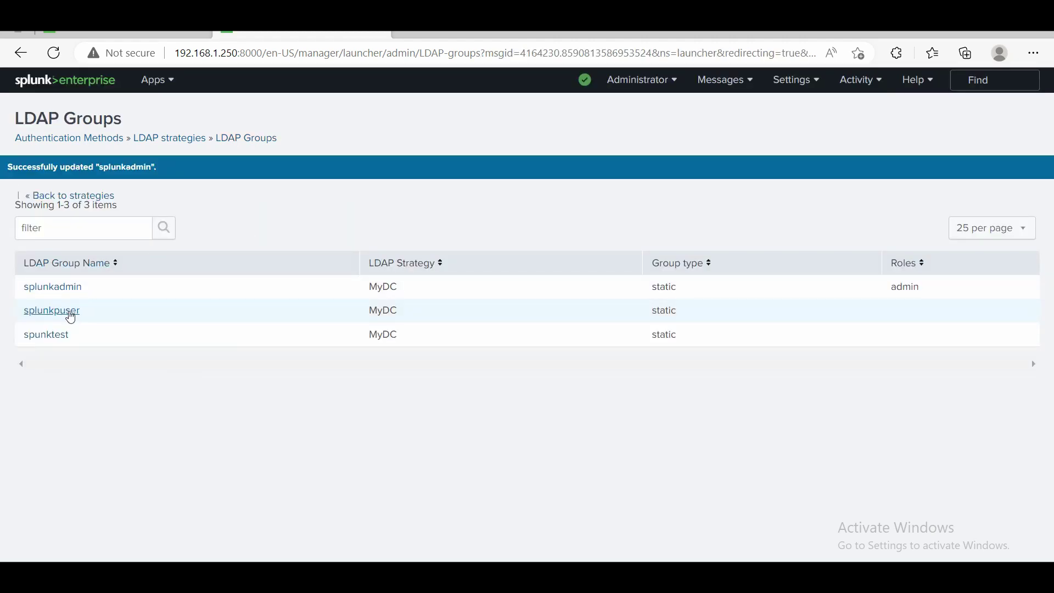
click(69, 312)
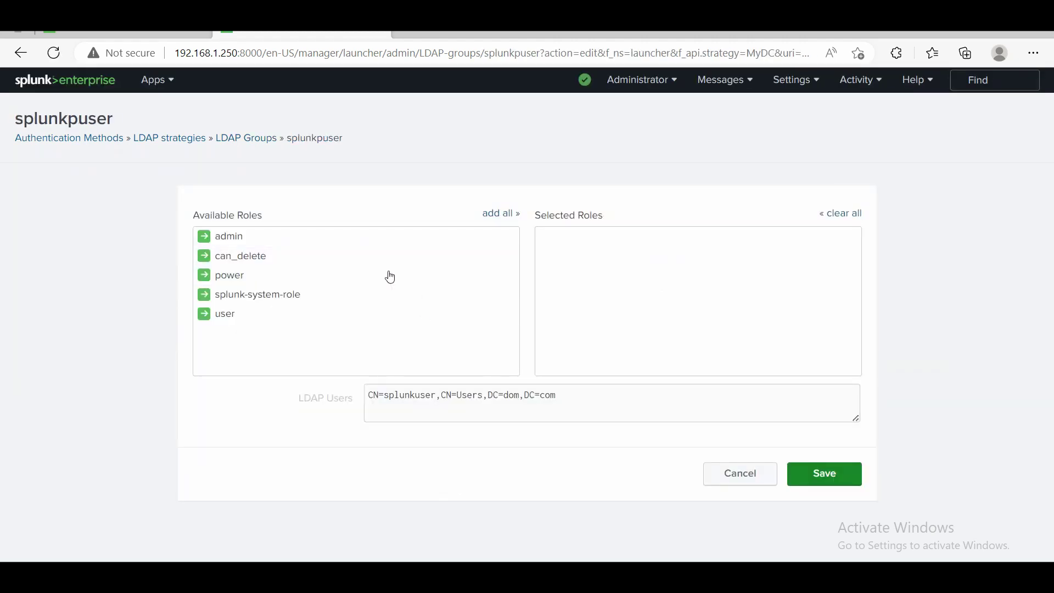
click(251, 277)
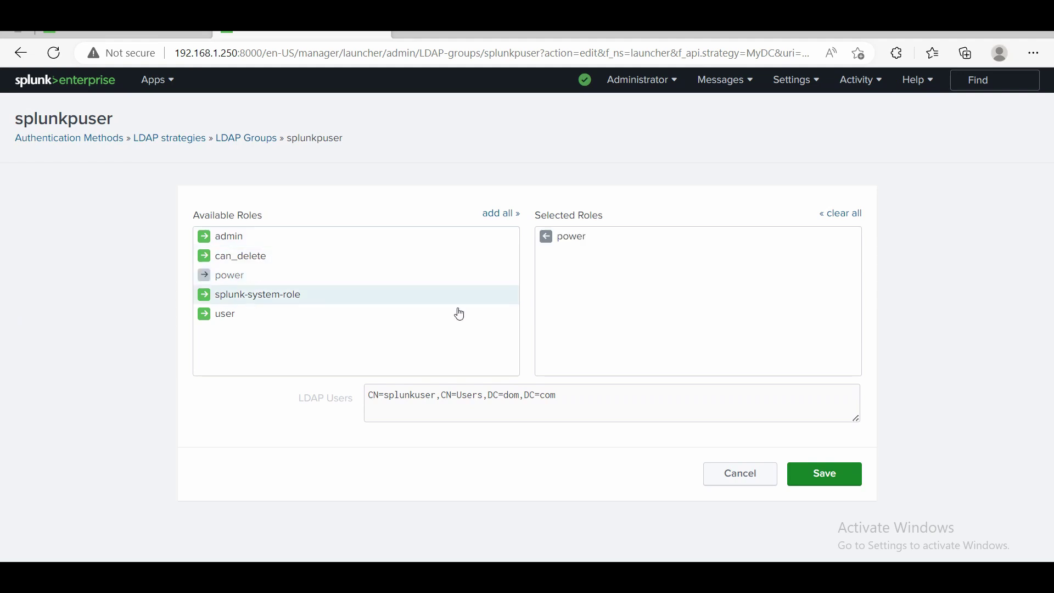
click(839, 473)
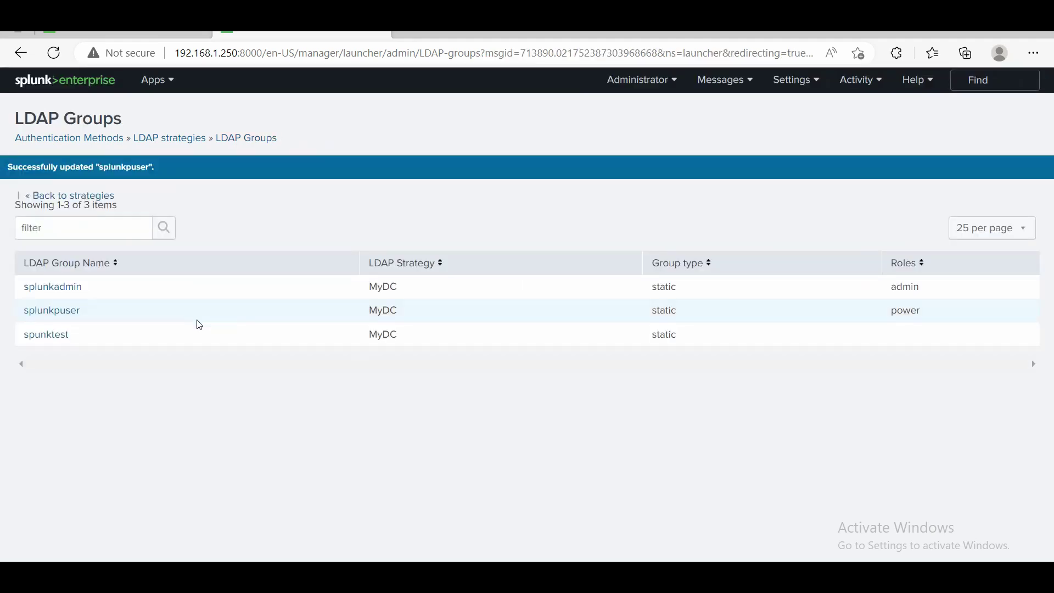
click(62, 336)
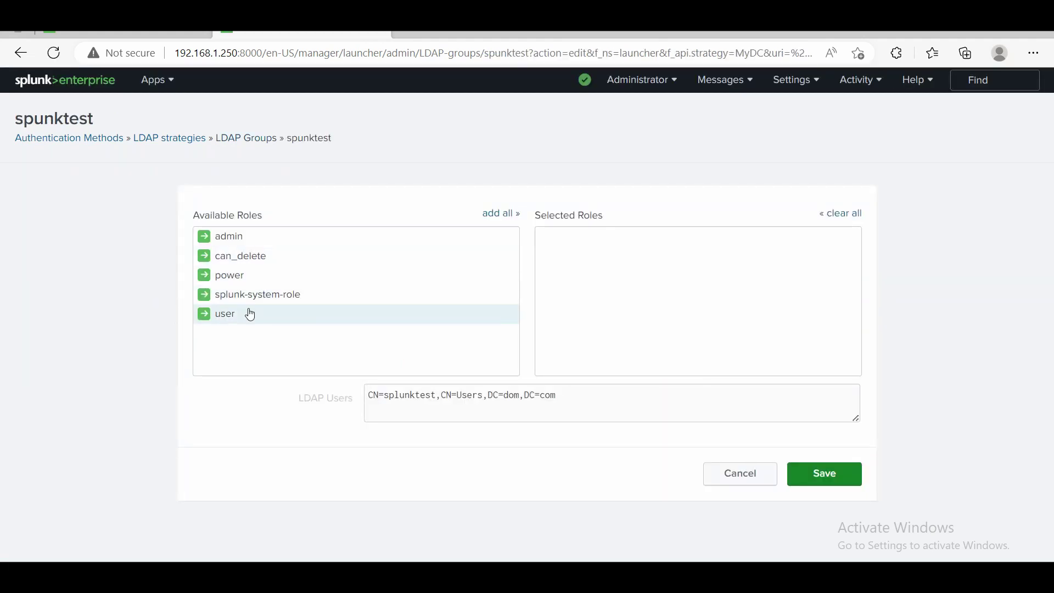
click(250, 314)
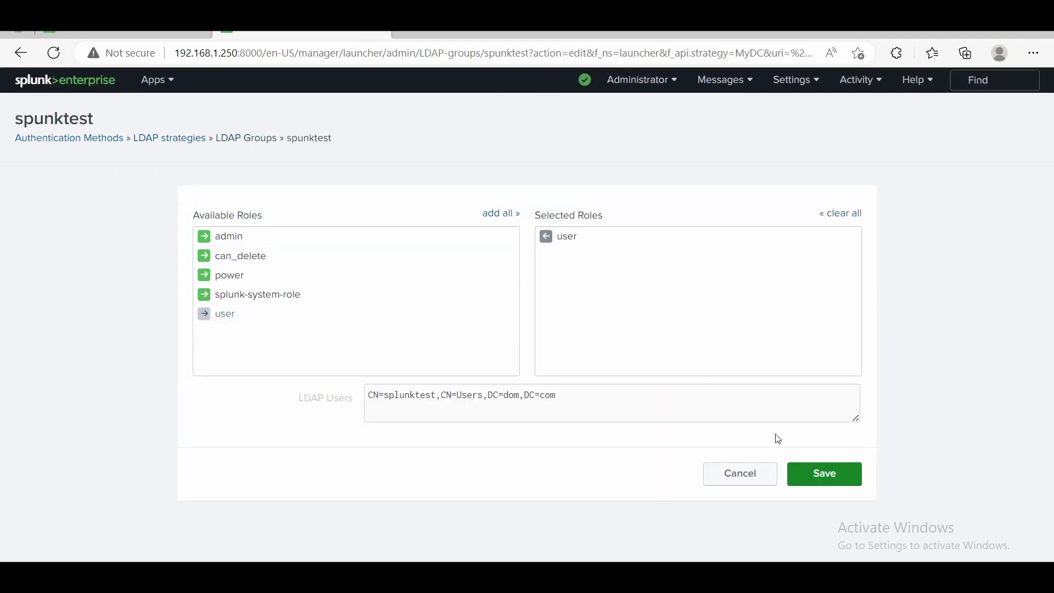
click(813, 473)
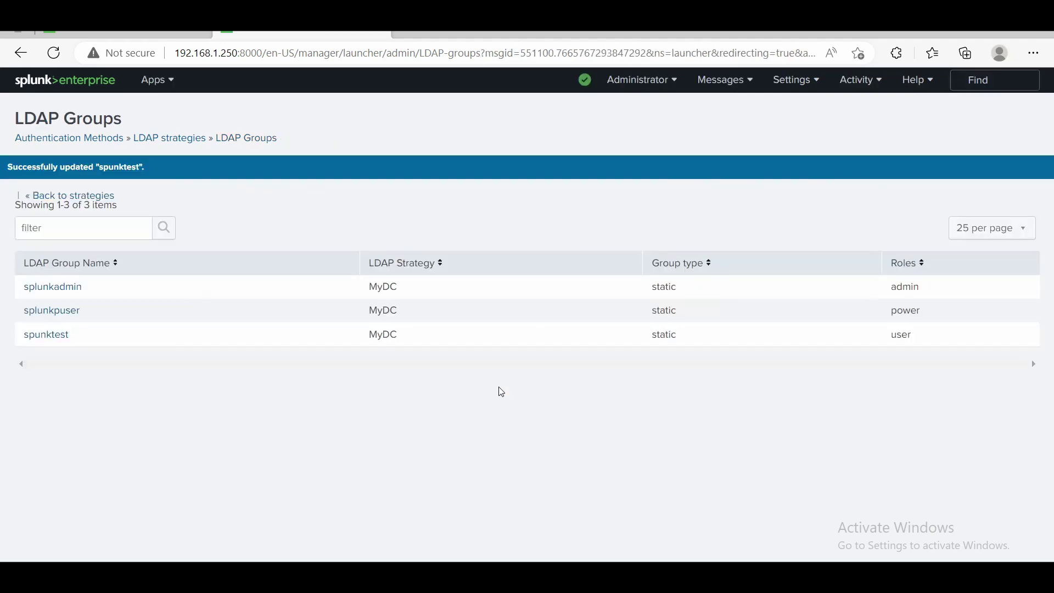
Log out the administrator and sign in as an LDAP user, declining to save the password.
click(675, 86)
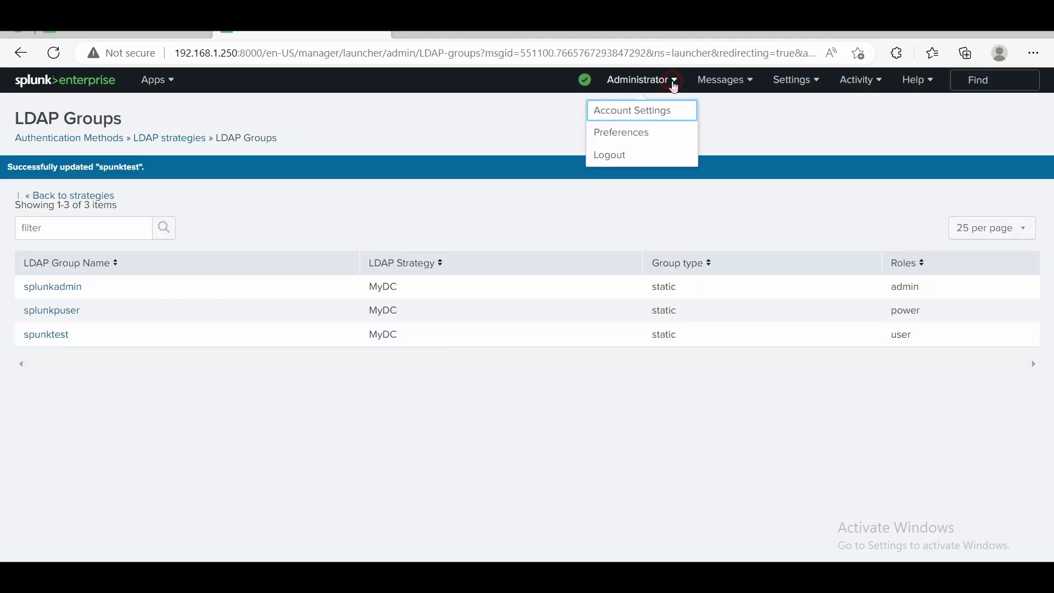
click(619, 154)
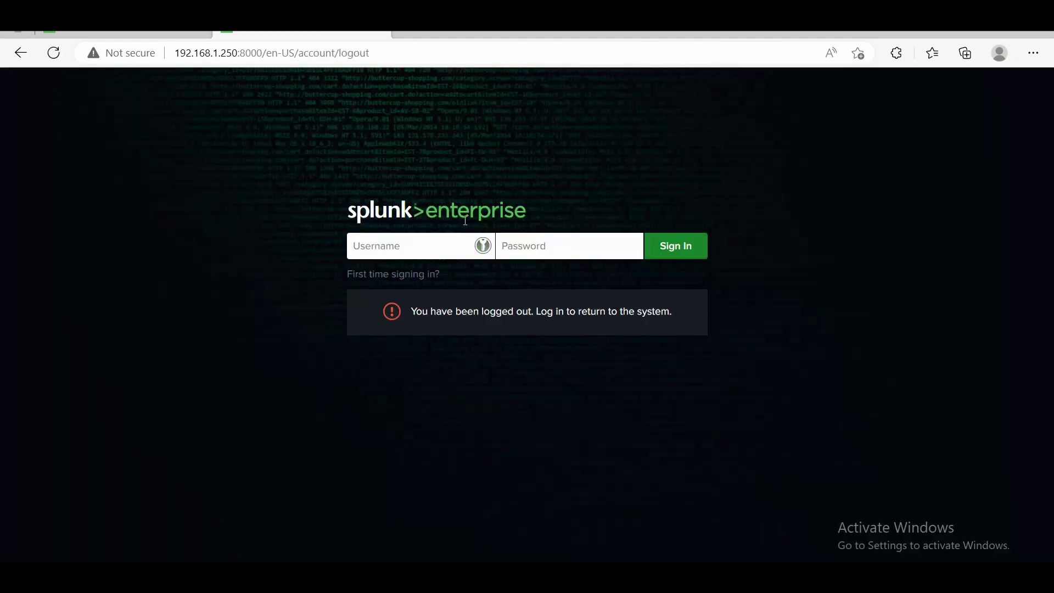
click(373, 251)
text(splunk)
key(Tab)
text(**)
key(Return)
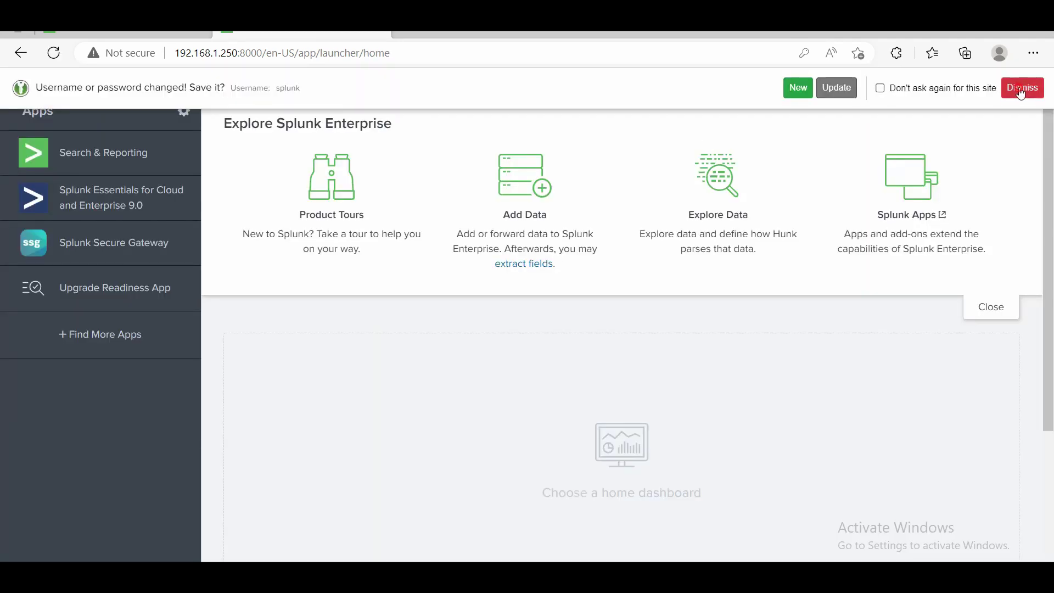
click(1017, 88)
Review the LDAP user's Preferences twice without changes, then bring up the account menu.
click(661, 80)
click(639, 109)
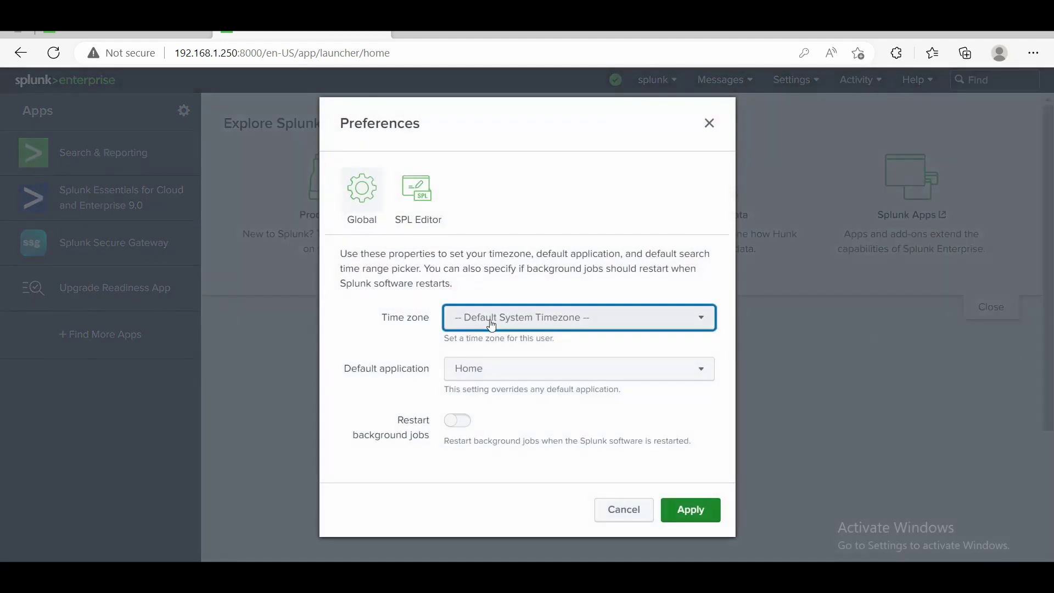
click(611, 508)
click(674, 81)
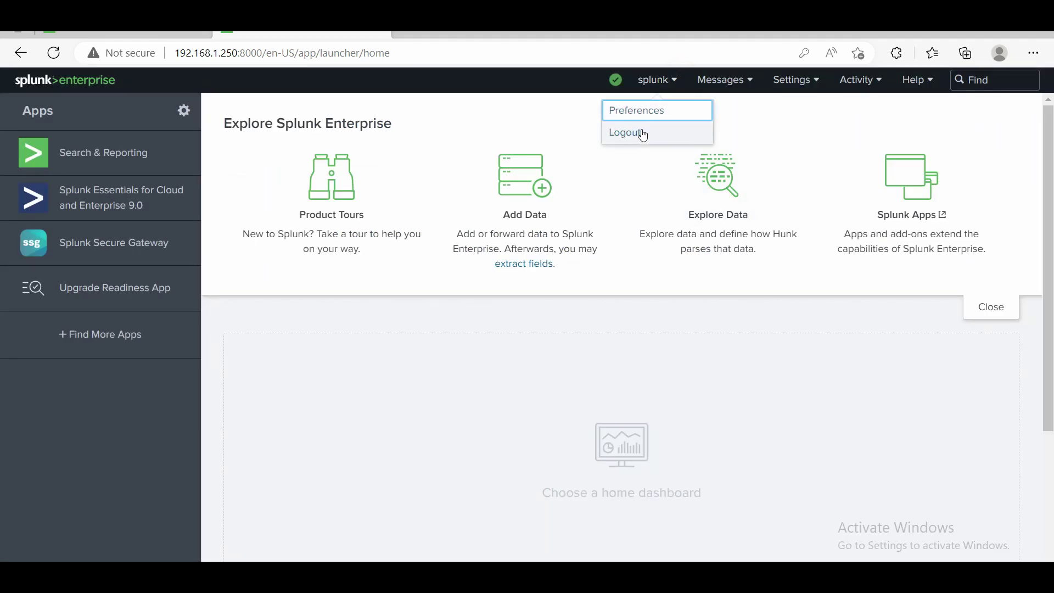
click(640, 112)
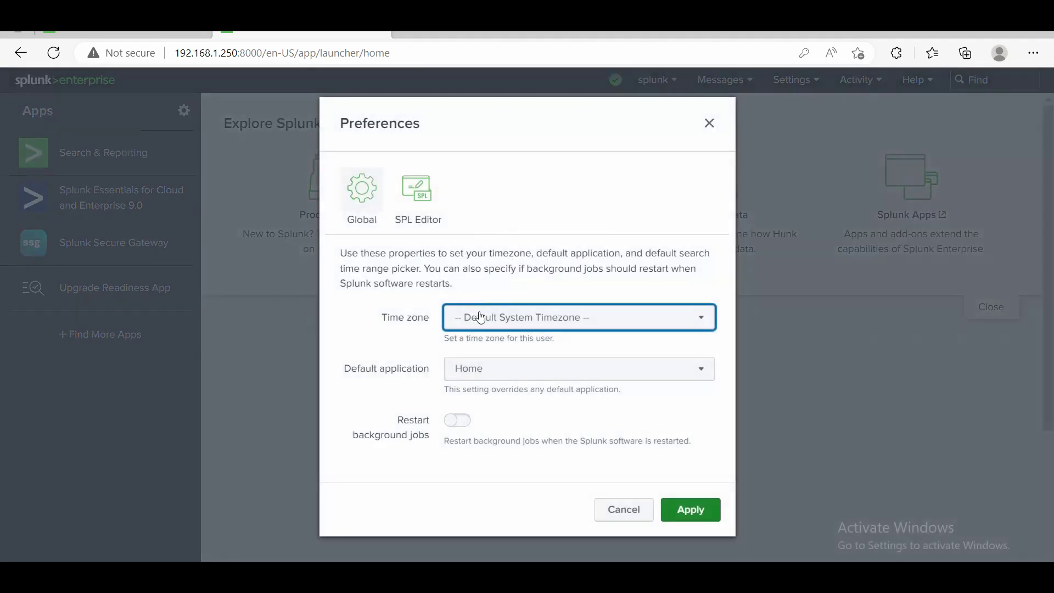
click(619, 516)
click(674, 80)
Log out the LDAP user, sign back in as administrator, and view Settings > Users listing four accounts.
click(627, 132)
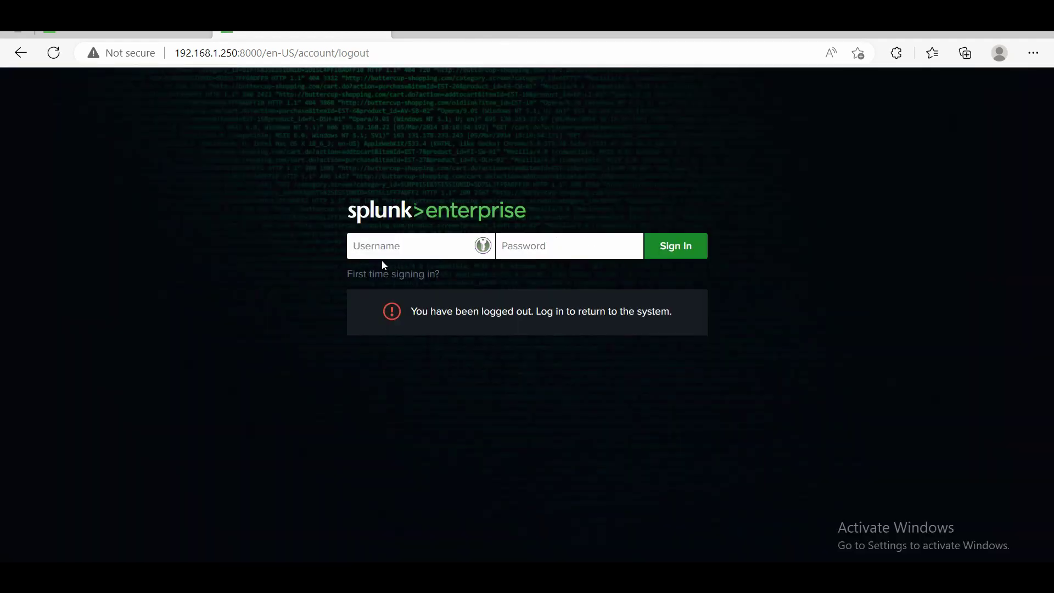
text(admin)
key(Tab)
text(•)
key(Return)
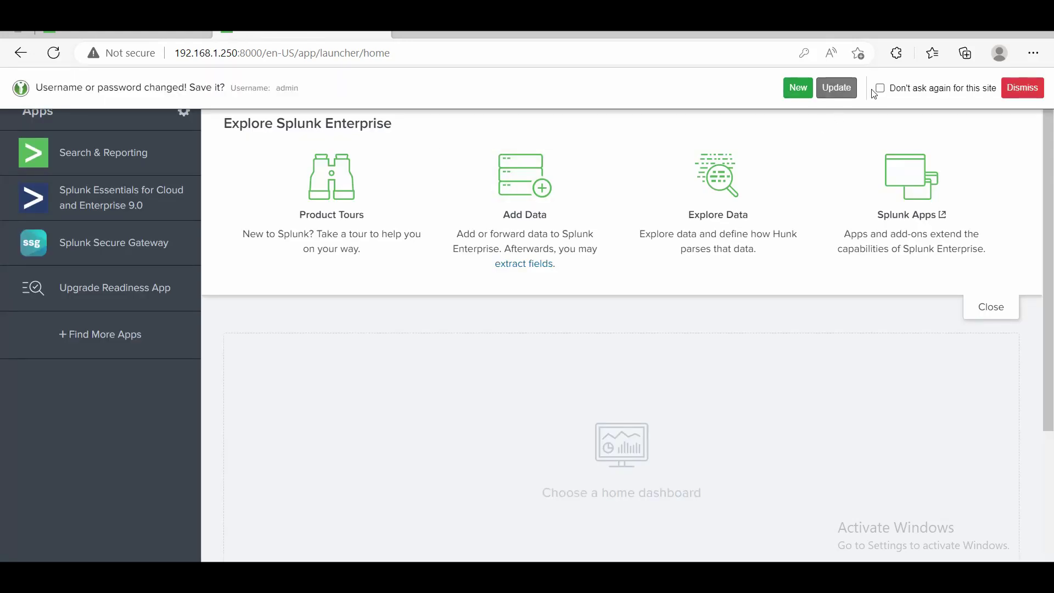
click(1019, 89)
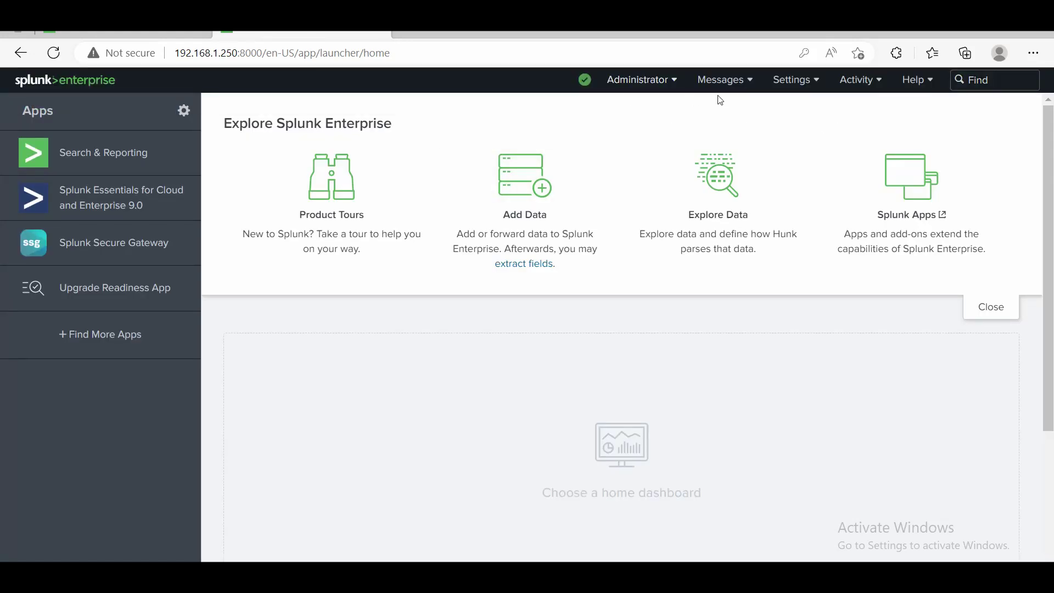
click(802, 79)
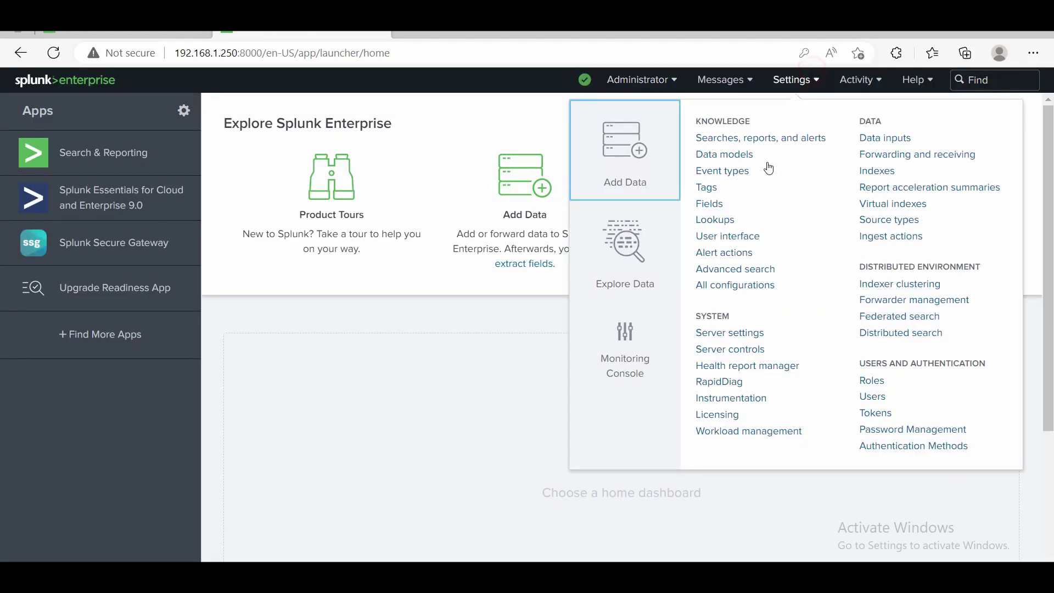
click(871, 395)
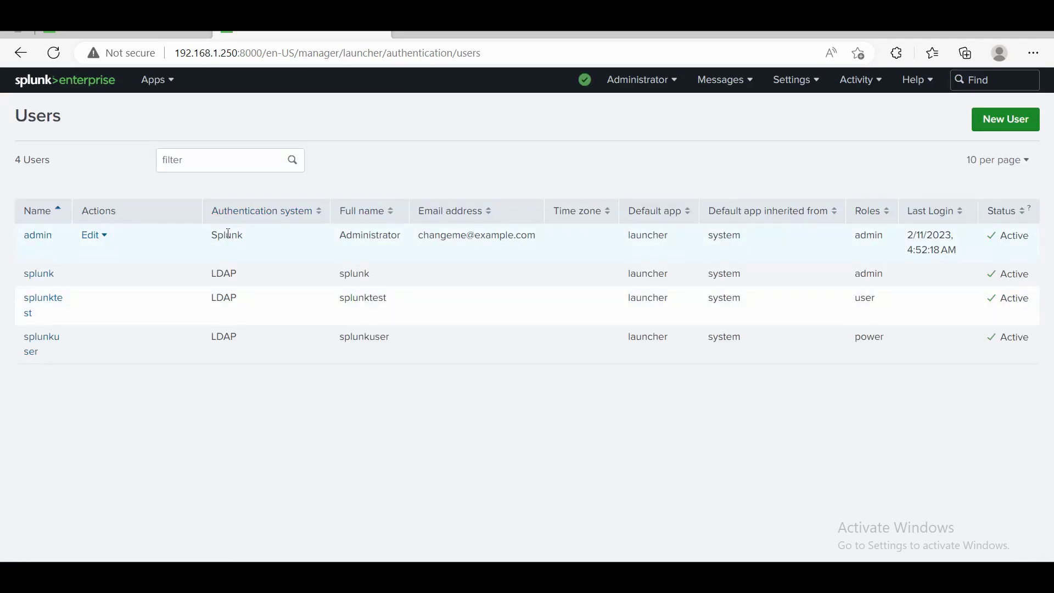